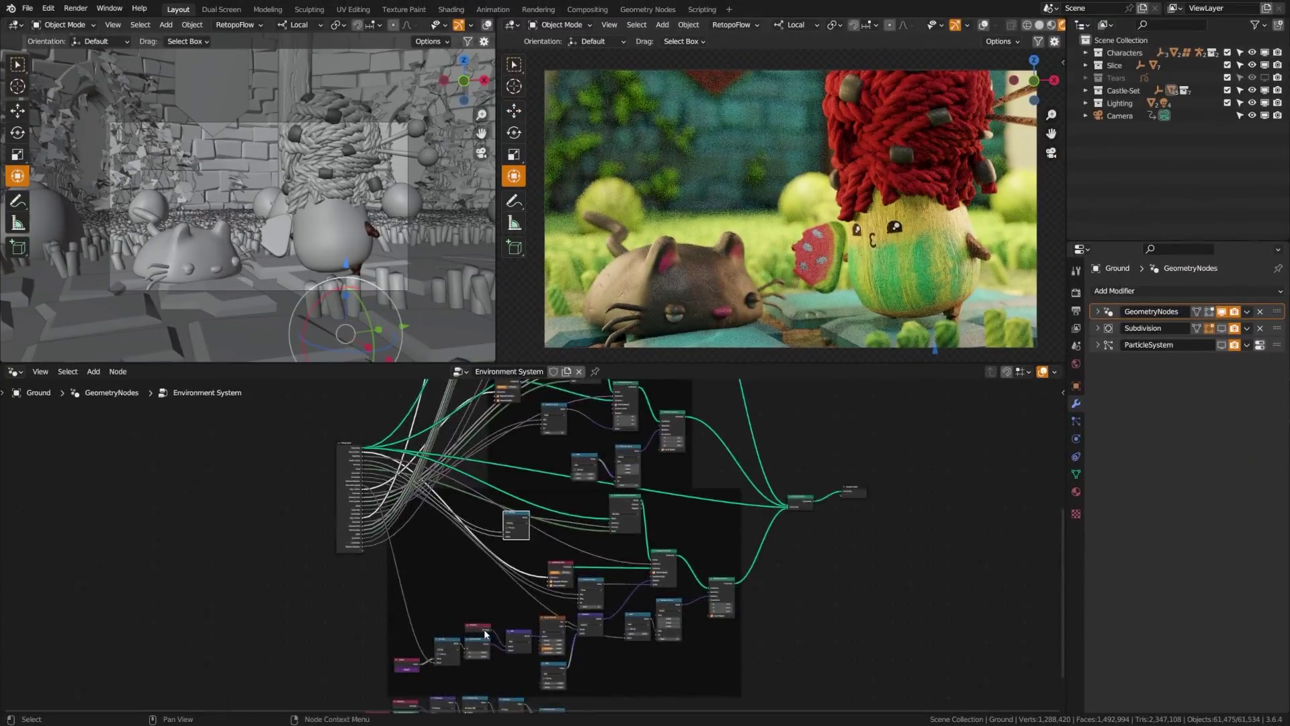
Orbit around the showcase castle and move the Normal node close to the Vector input
scroll(485, 634, up, 4)
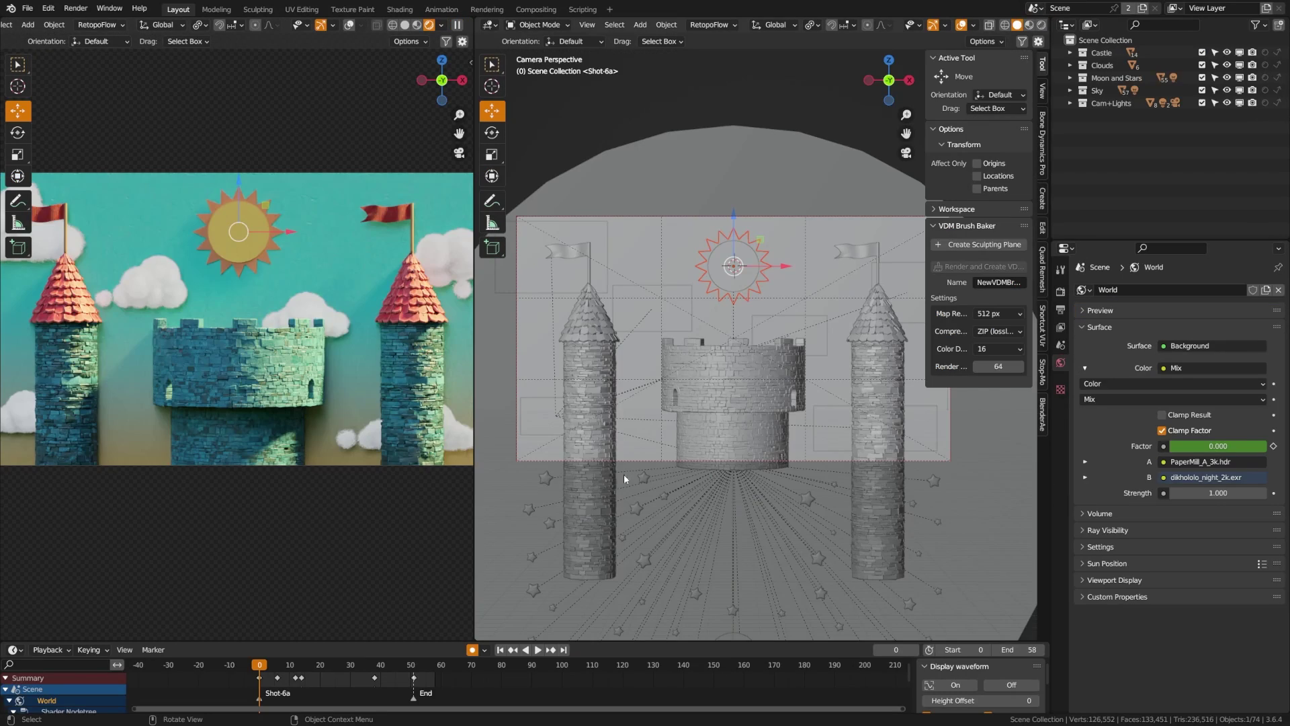
middle_drag(784, 469, 719, 470)
scroll(726, 430, up, 9)
middle_drag(617, 416, 634, 418)
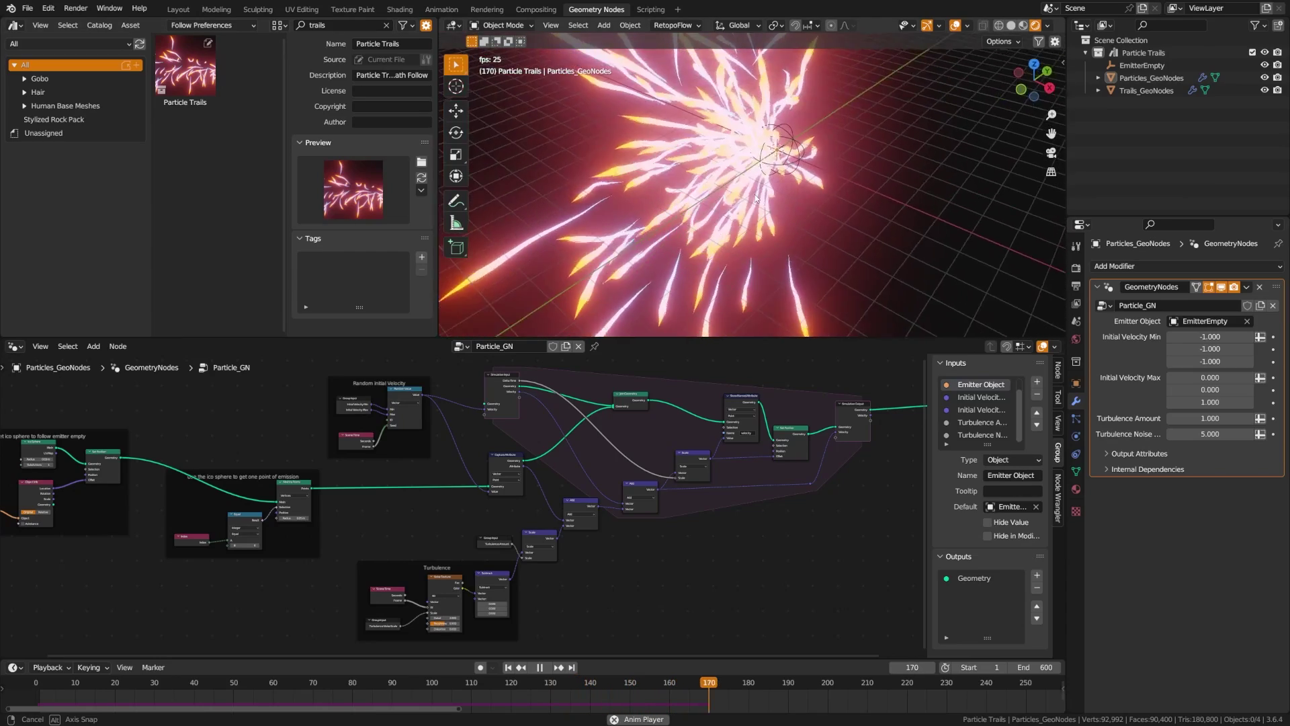
scroll(416, 449, up, 3)
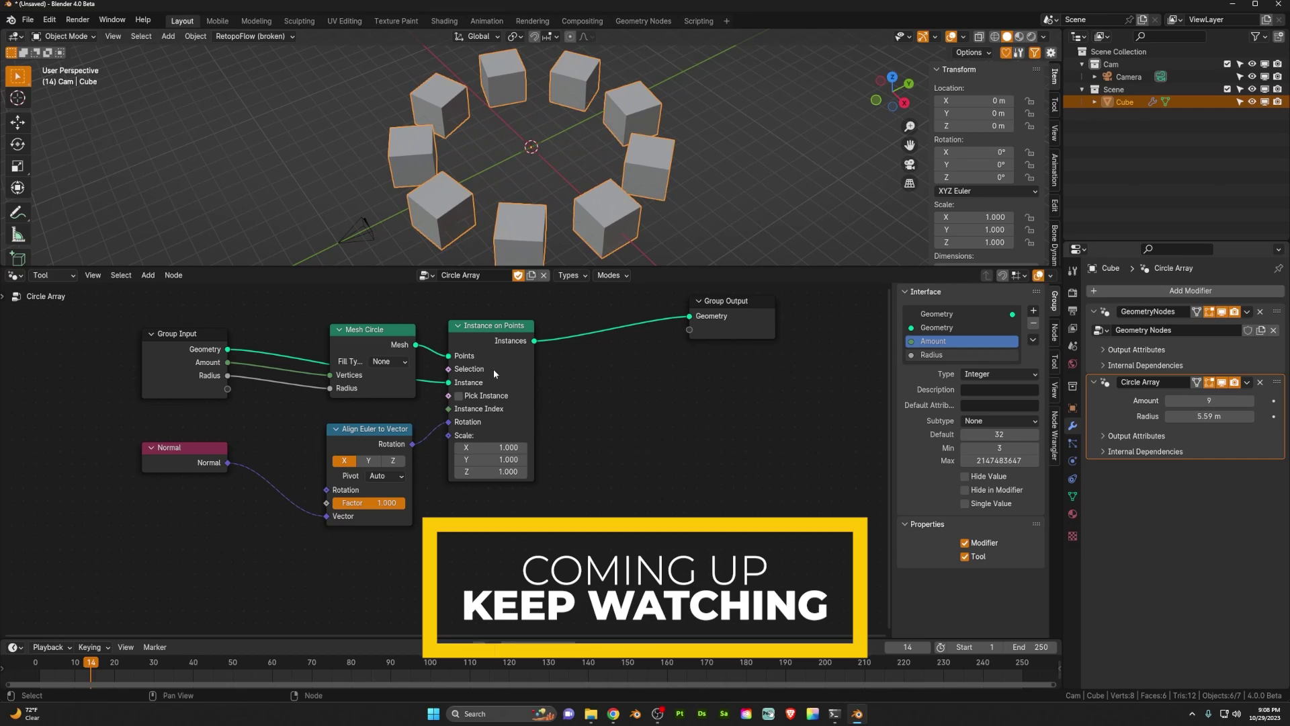
drag(181, 448, 247, 498)
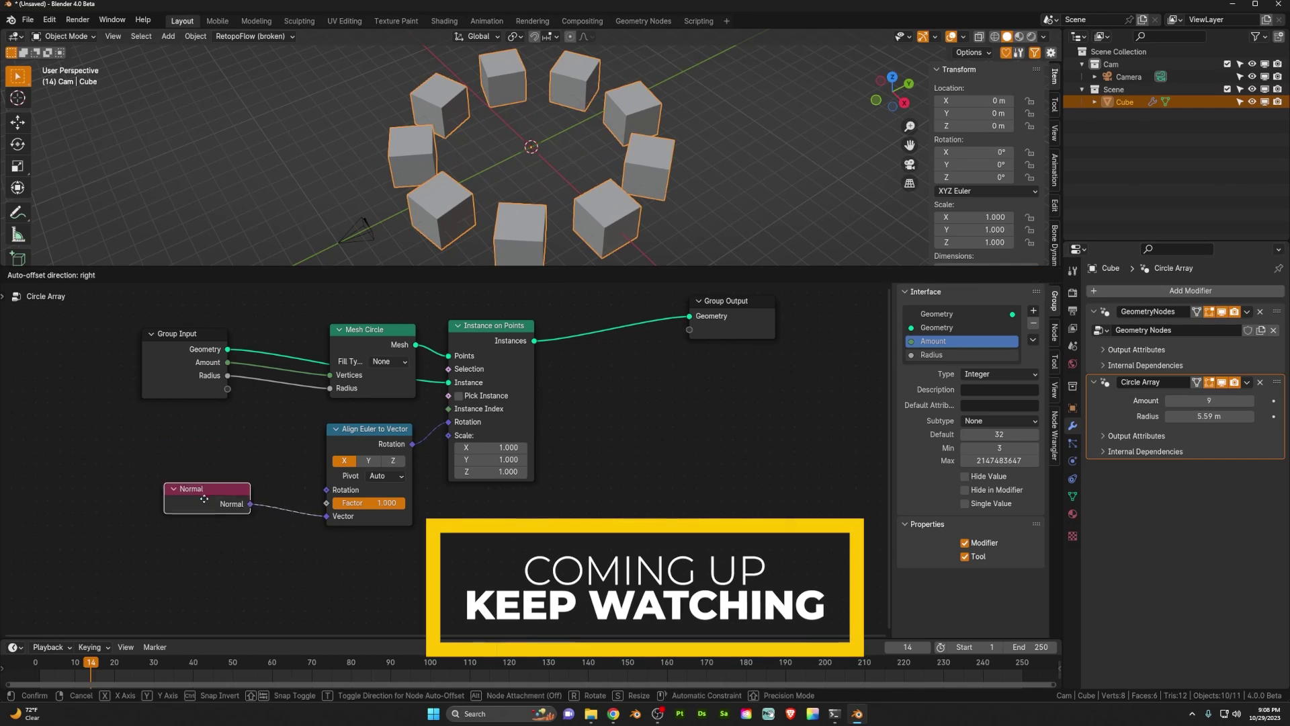
drag(327, 502, 227, 388)
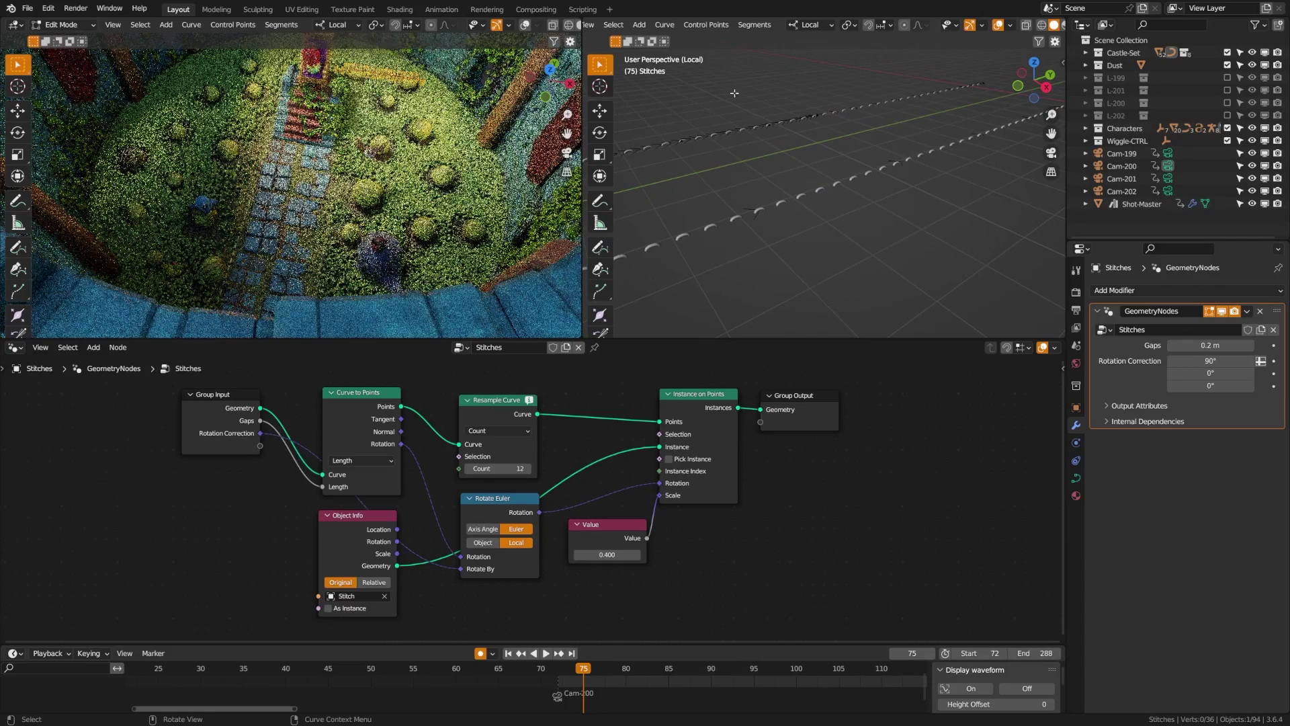
Pick a point on the far stitch curve, then select the castle's left tower and scrub the timeline
click(835, 121)
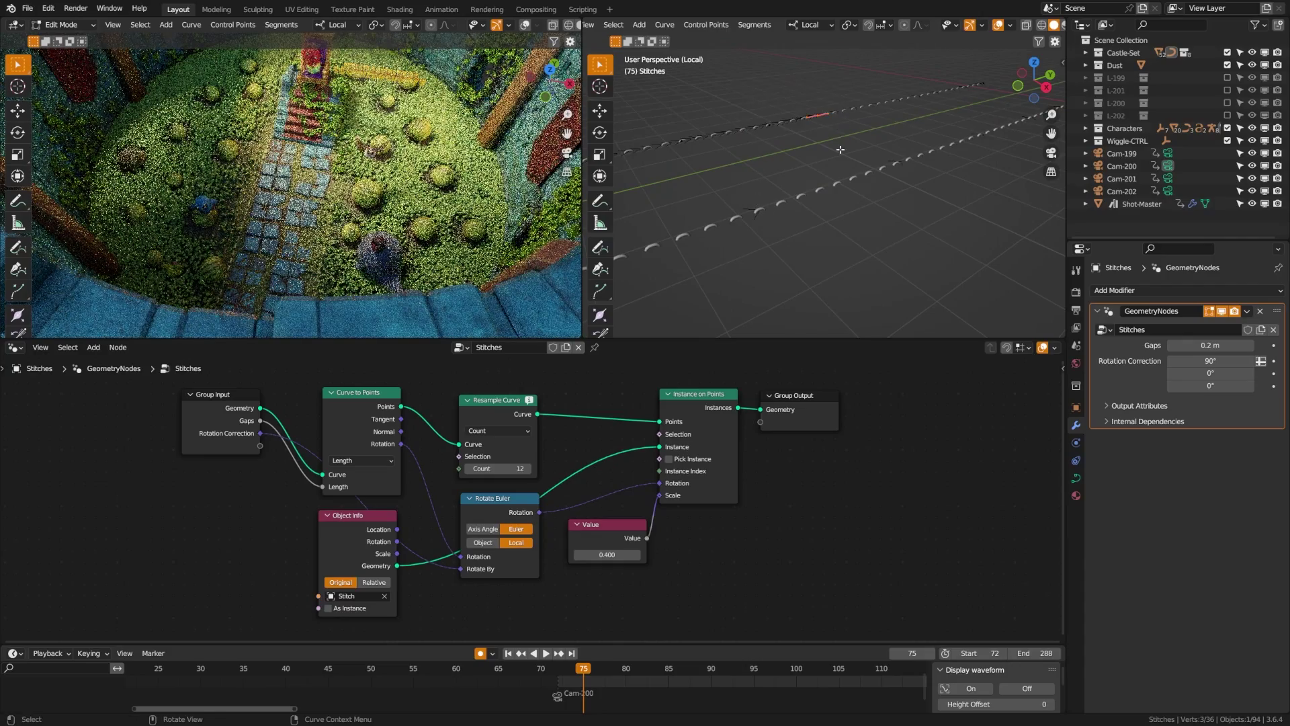
key(g)
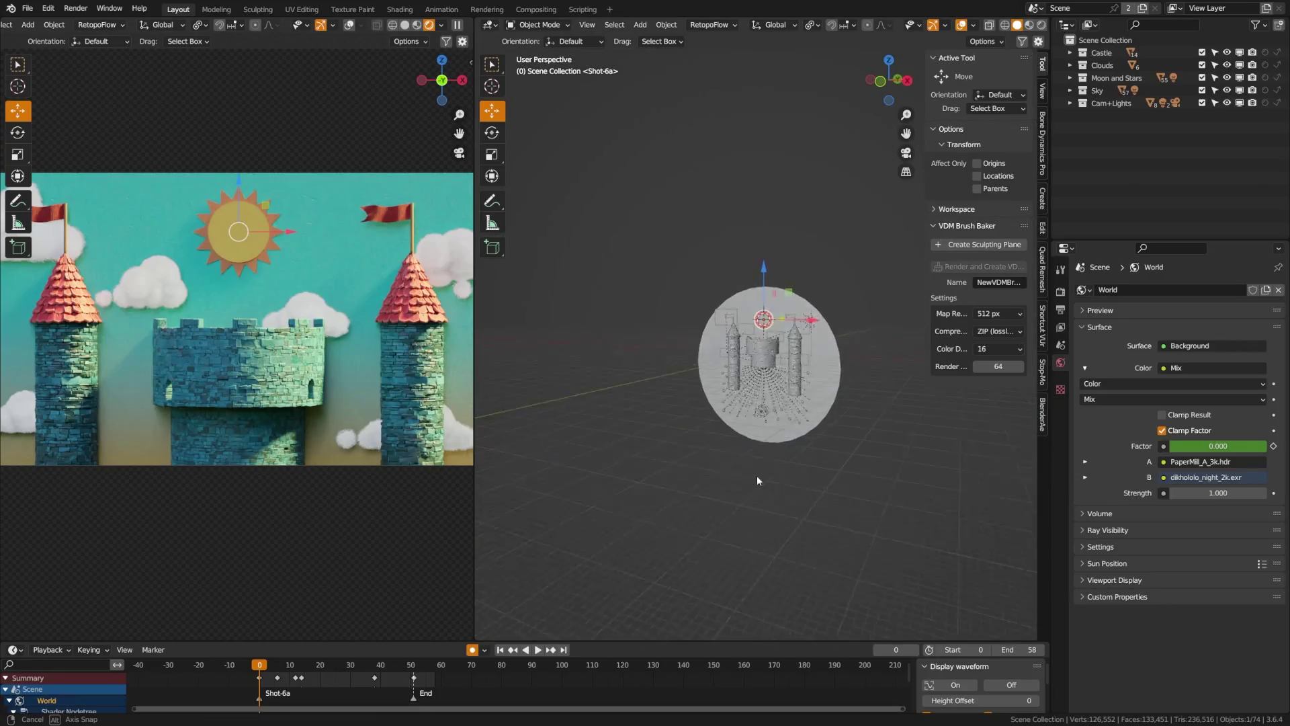
middle_drag(757, 477, 759, 464)
scroll(760, 386, up, 10)
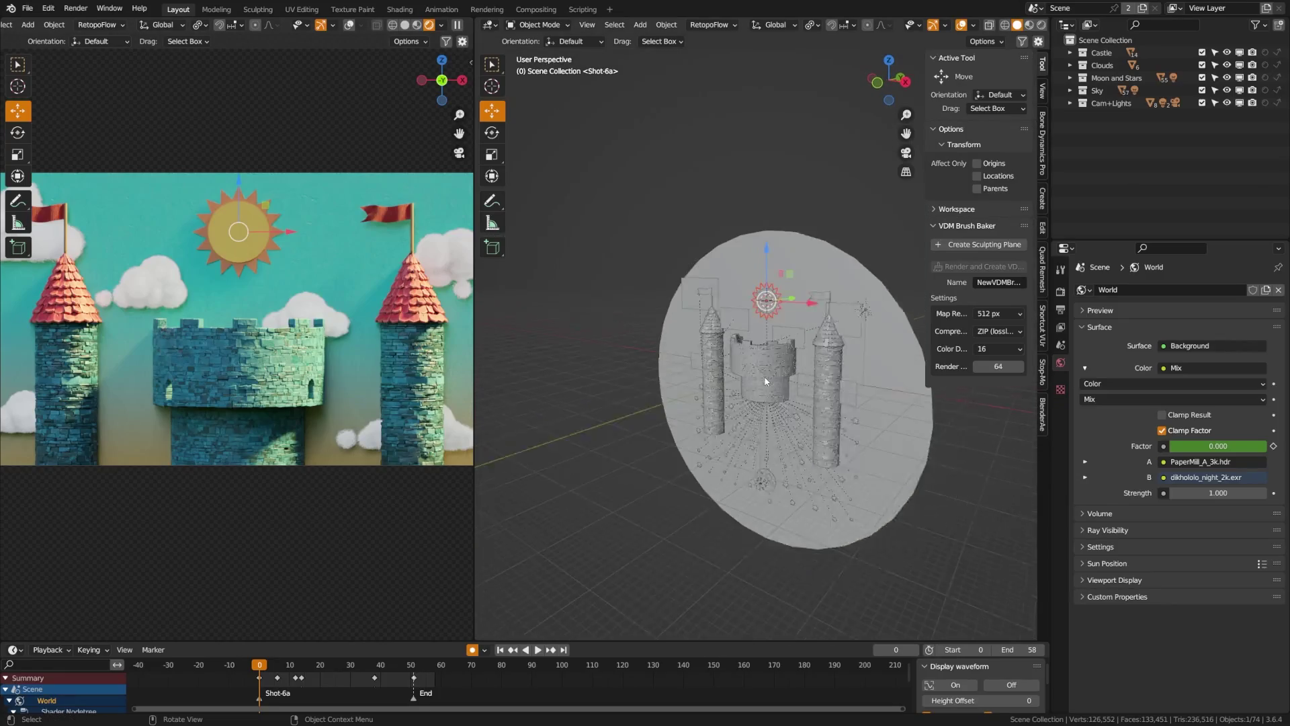
middle_drag(740, 395, 713, 411)
shift+middle_drag(629, 479, 720, 404)
click(606, 386)
middle_drag(763, 442, 672, 449)
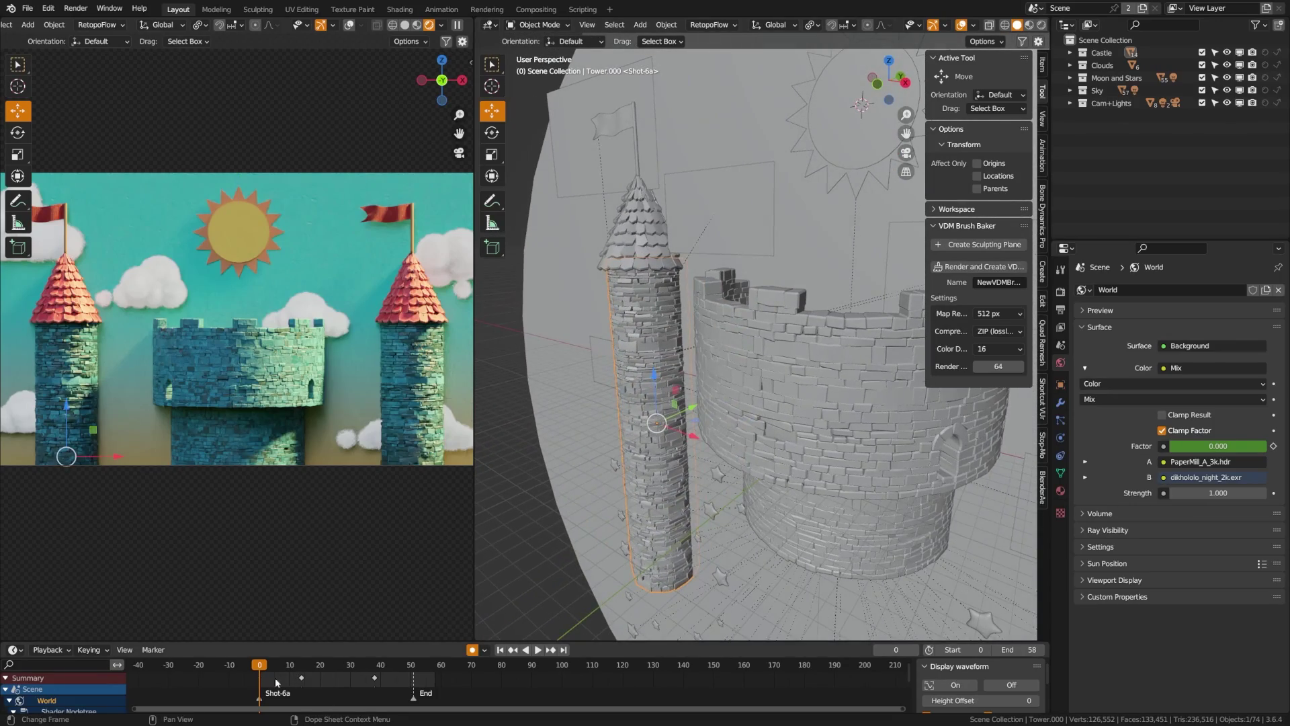
drag(276, 677, 284, 663)
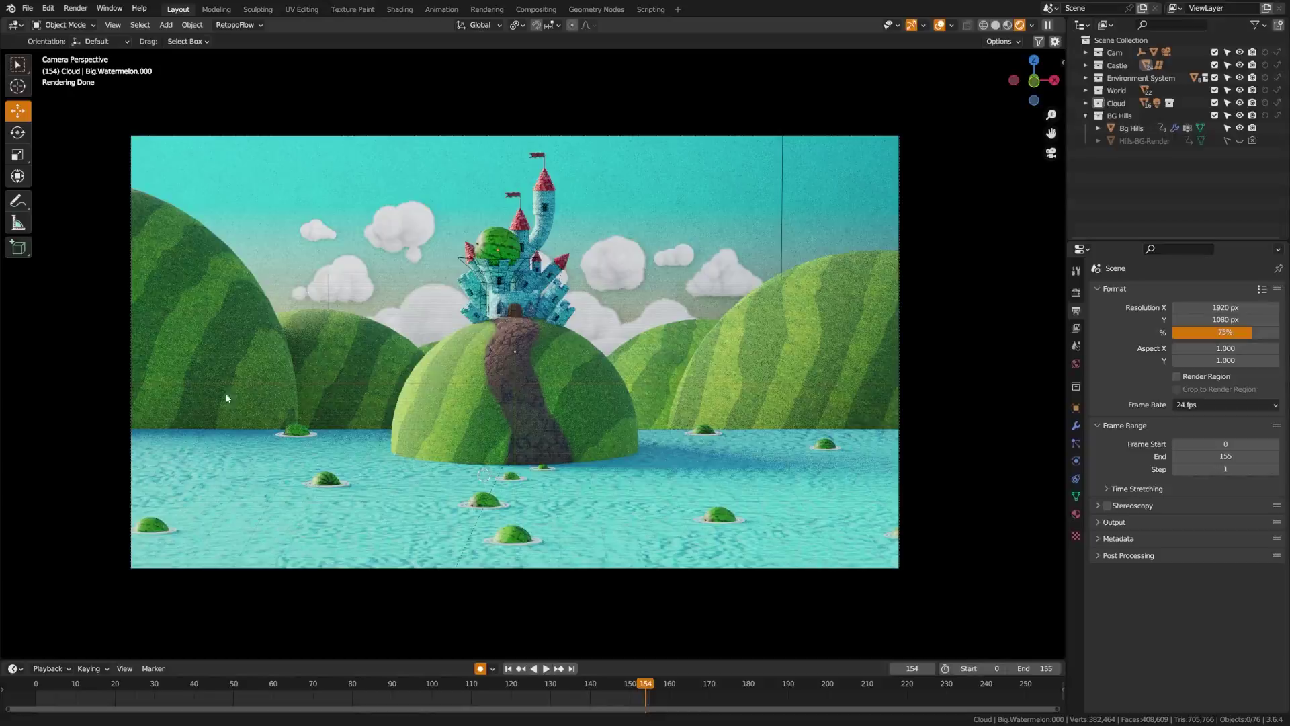
Select the Castle, move the rook piece left, and place the Normal node beside the Vector input
middle_drag(566, 300, 532, 327)
scroll(563, 302, down, 9)
scroll(532, 327, up, 5)
scroll(531, 327, up, 9)
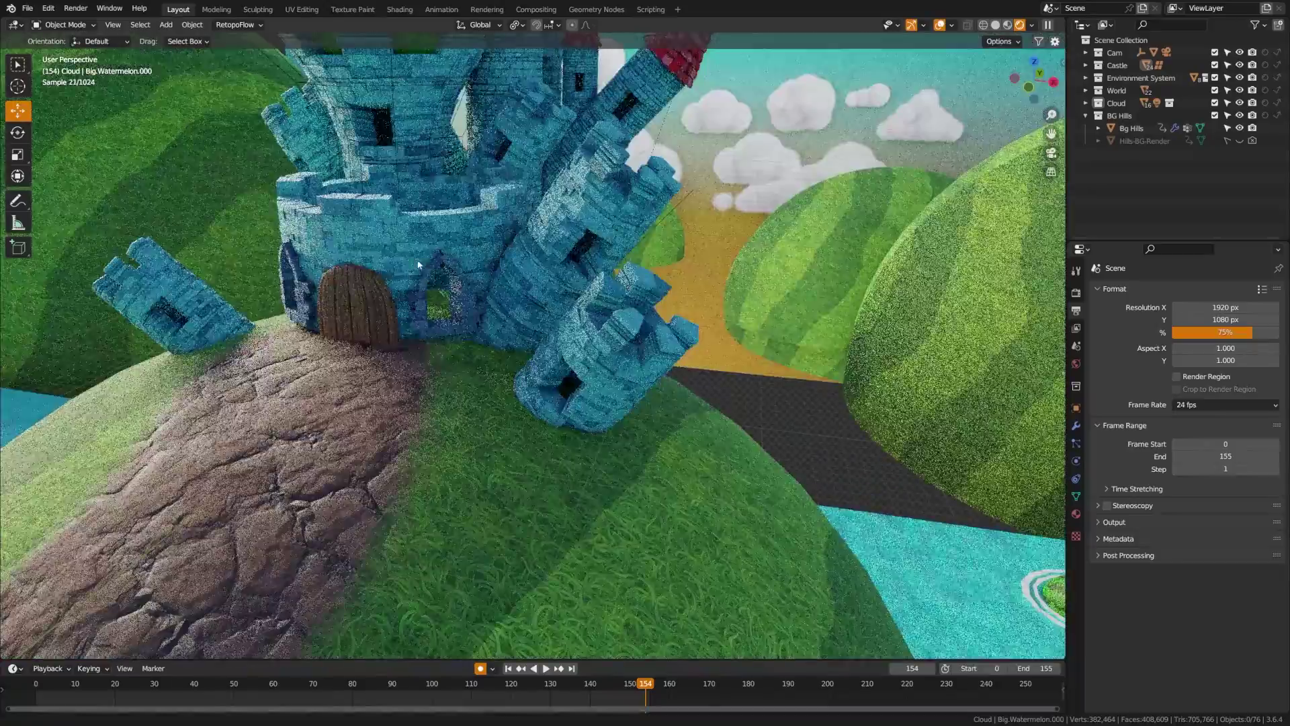
click(419, 268)
middle_drag(250, 282, 317, 283)
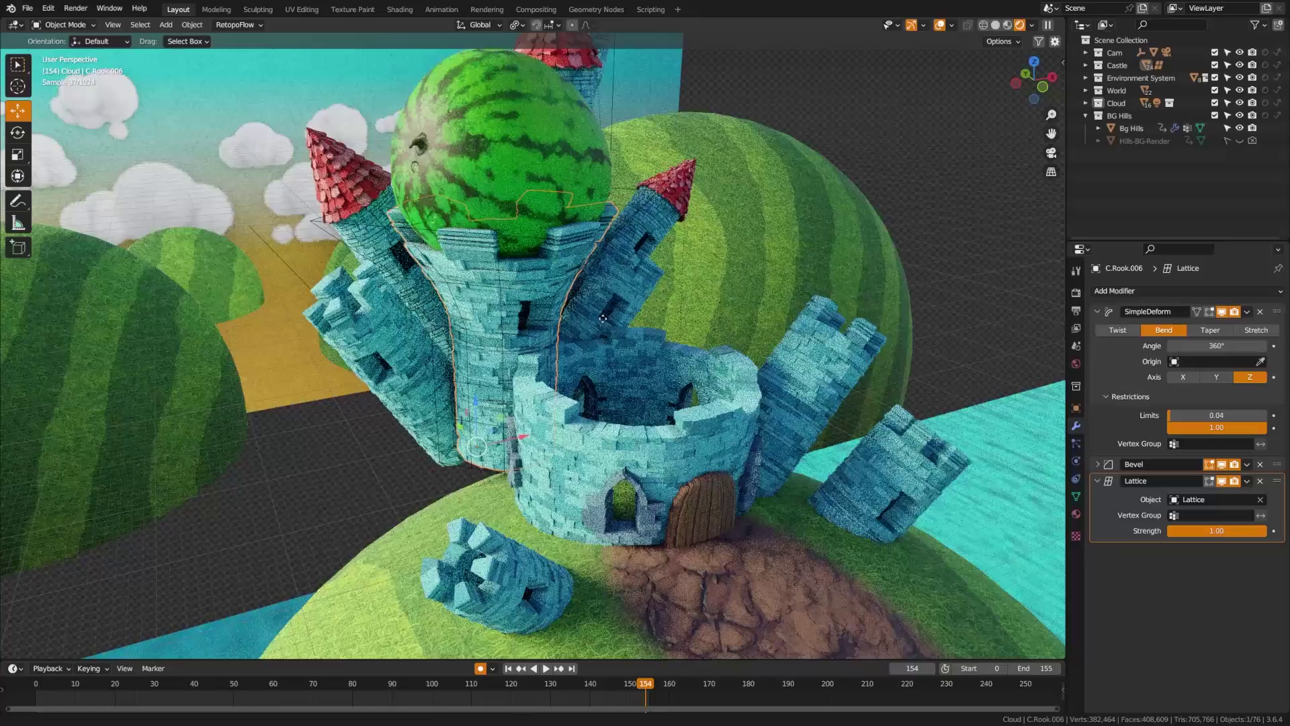
key(g)
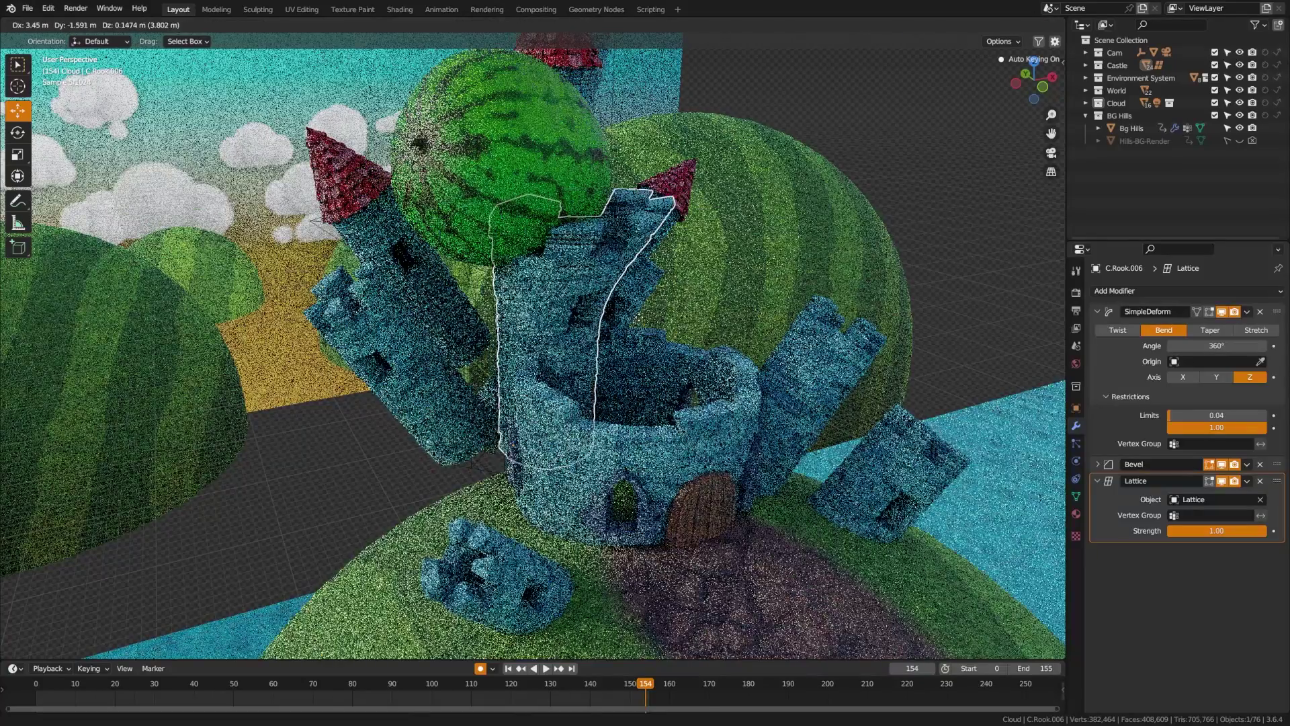
key(Escape)
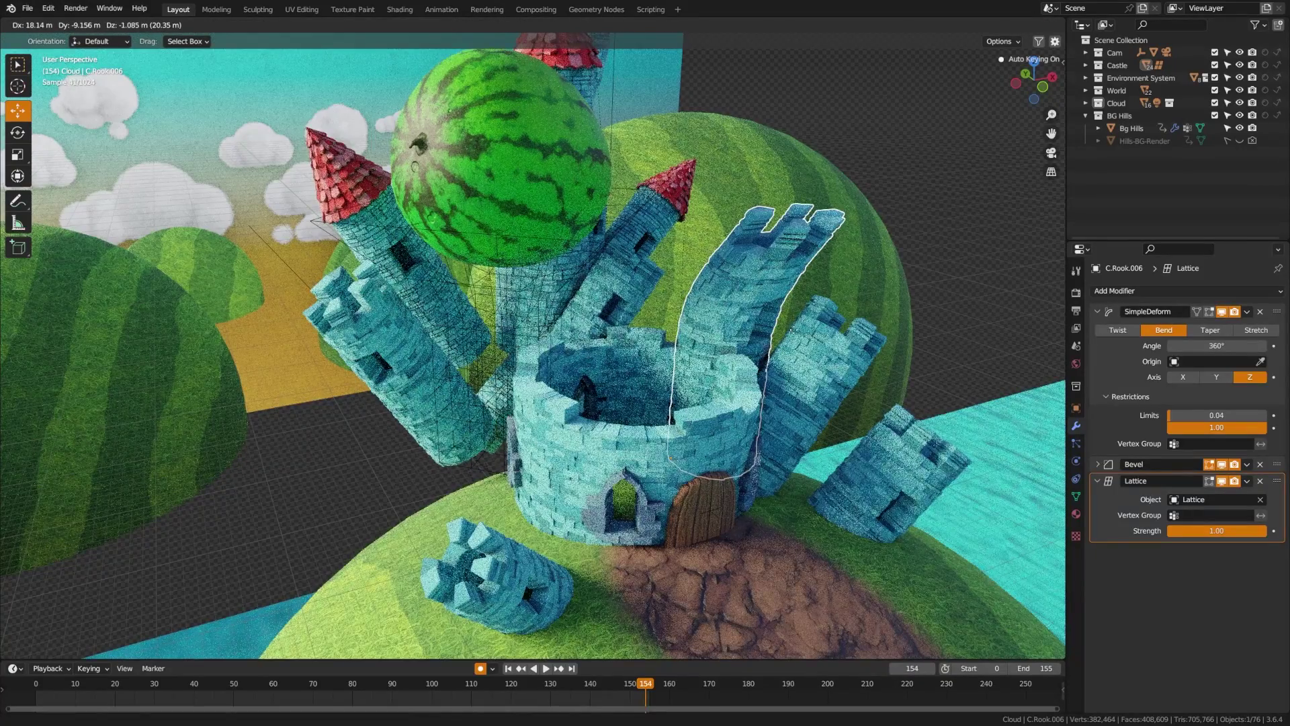
key(g)
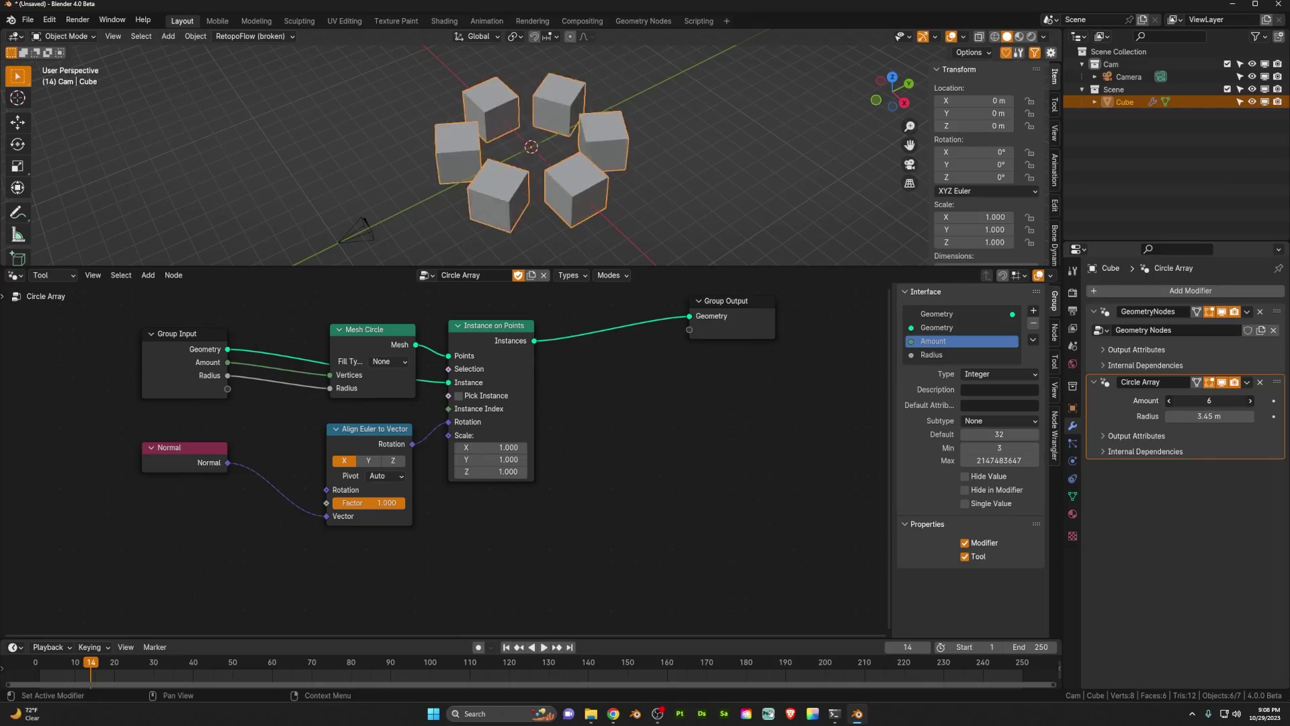
drag(1210, 400, 1243, 416)
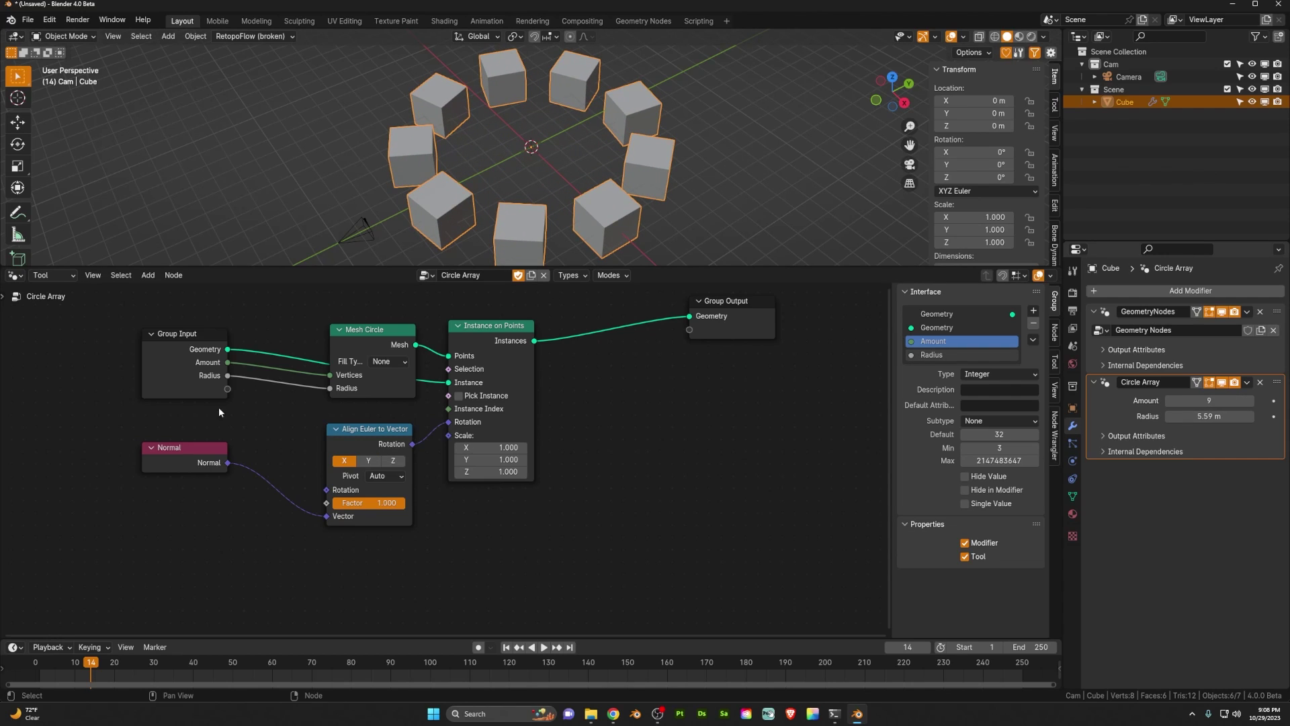
drag(180, 447, 246, 497)
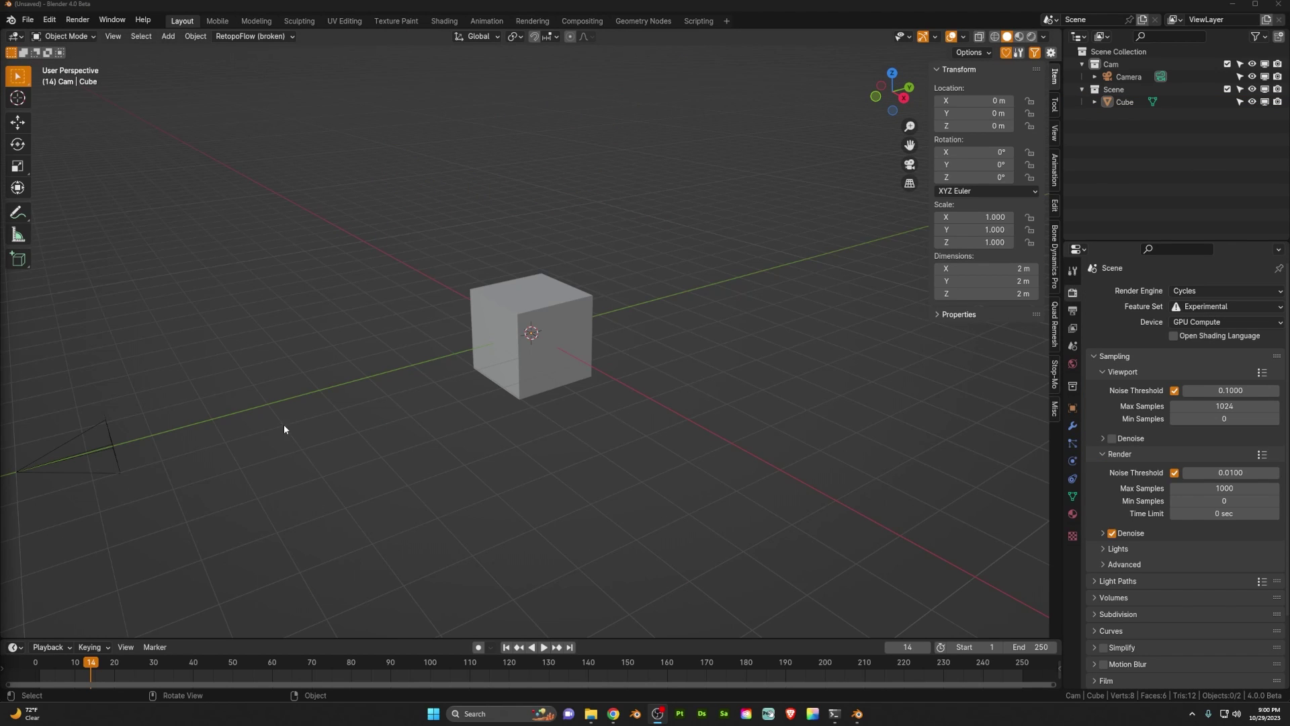
Select the cube, split off a lower area above the timeline, and make it a Geometry Node Editor
middle_drag(341, 391, 558, 432)
click(498, 397)
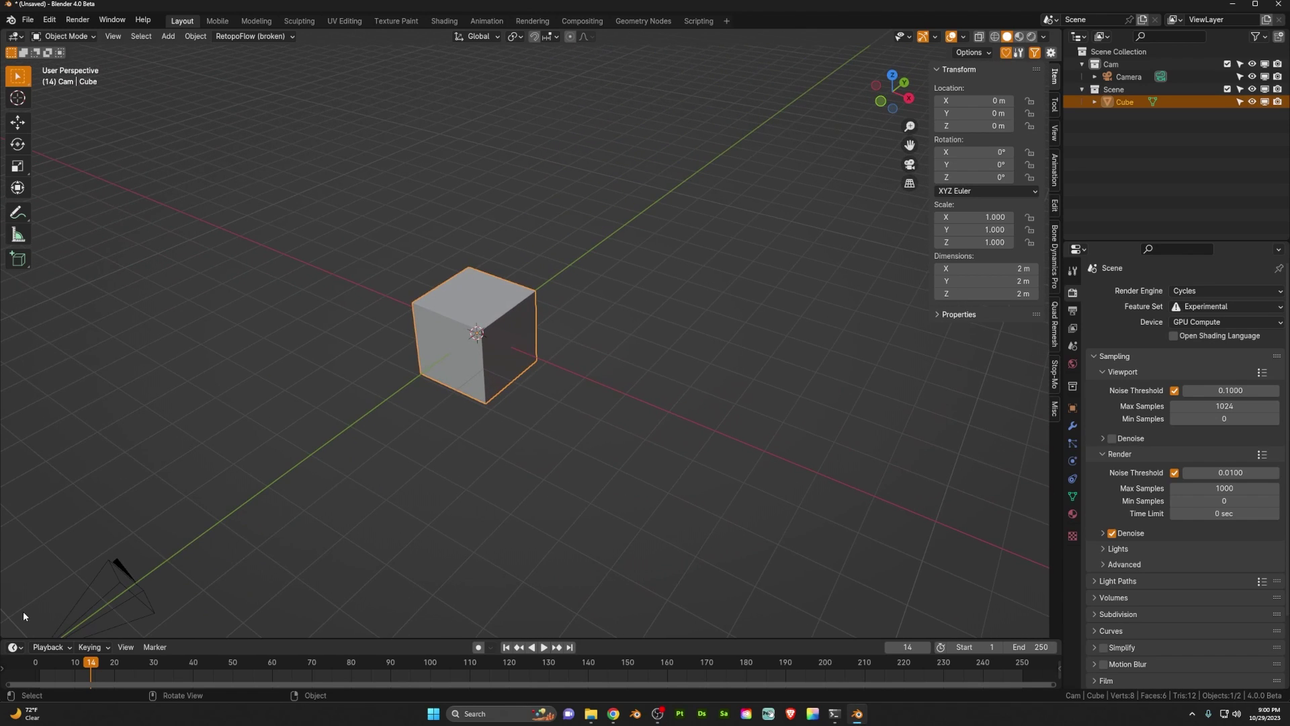
drag(8, 637, 21, 295)
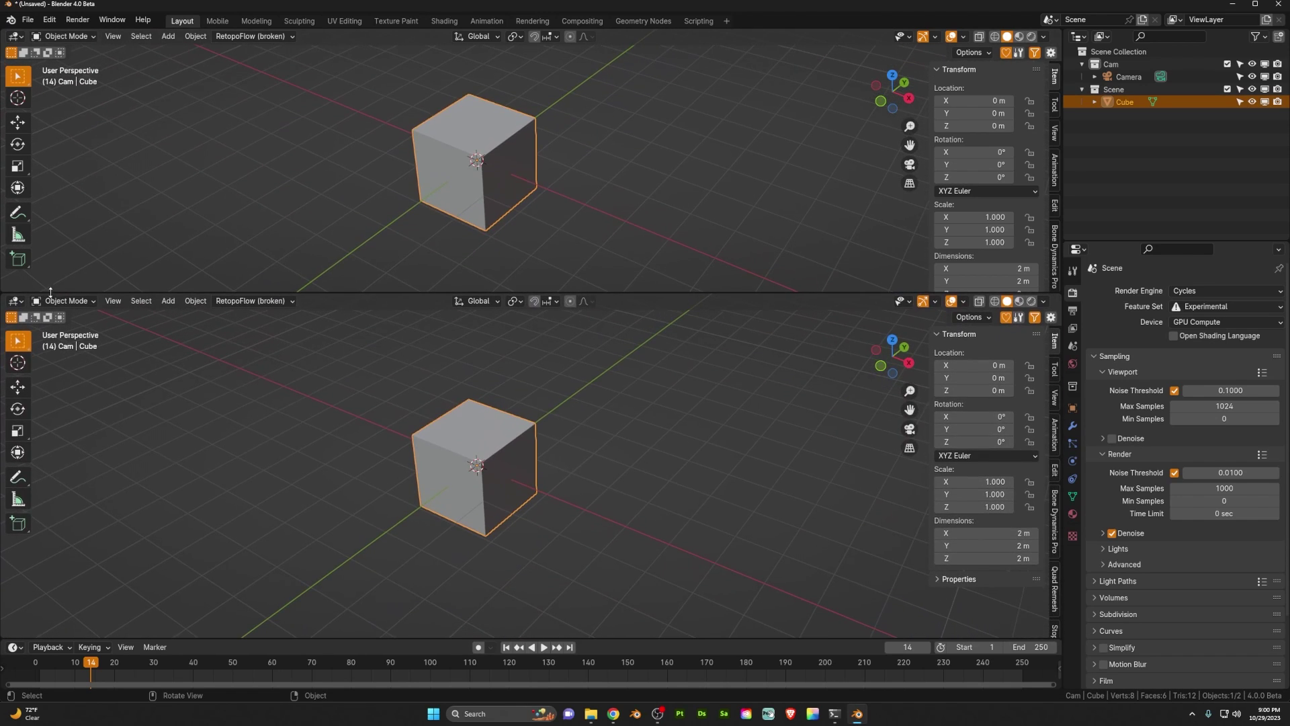
click(17, 301)
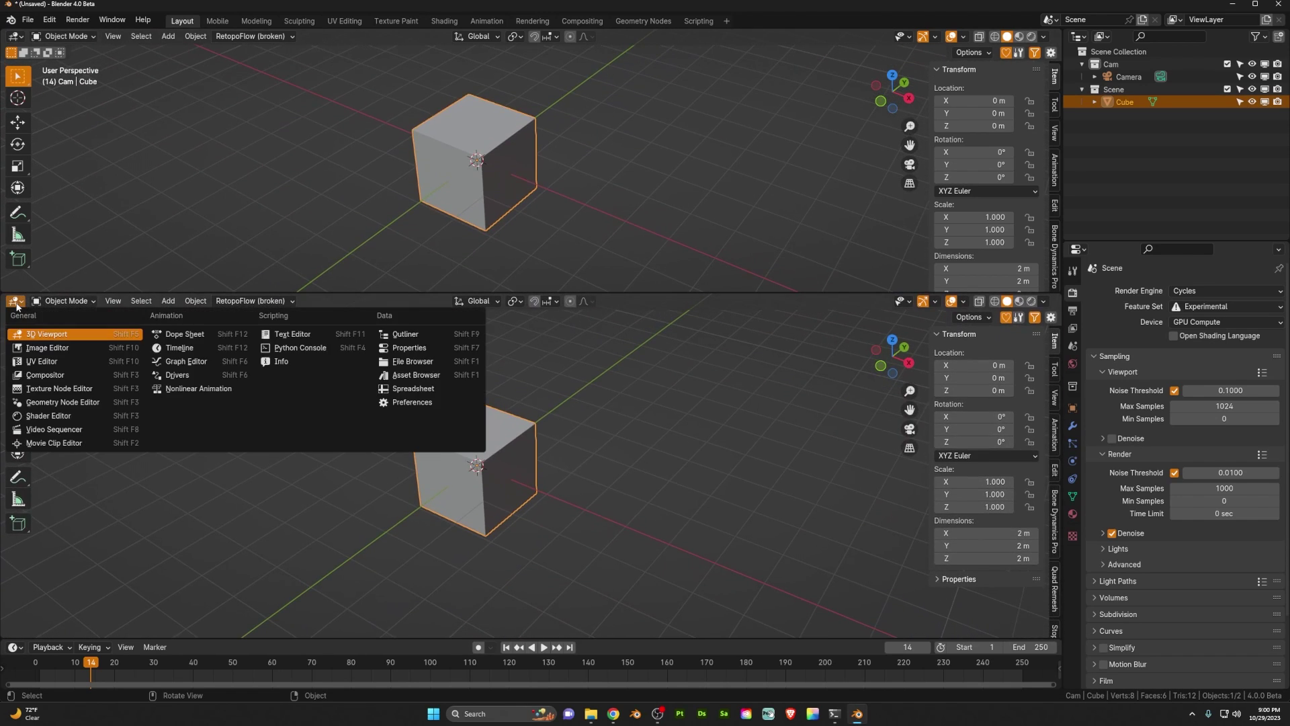
click(82, 403)
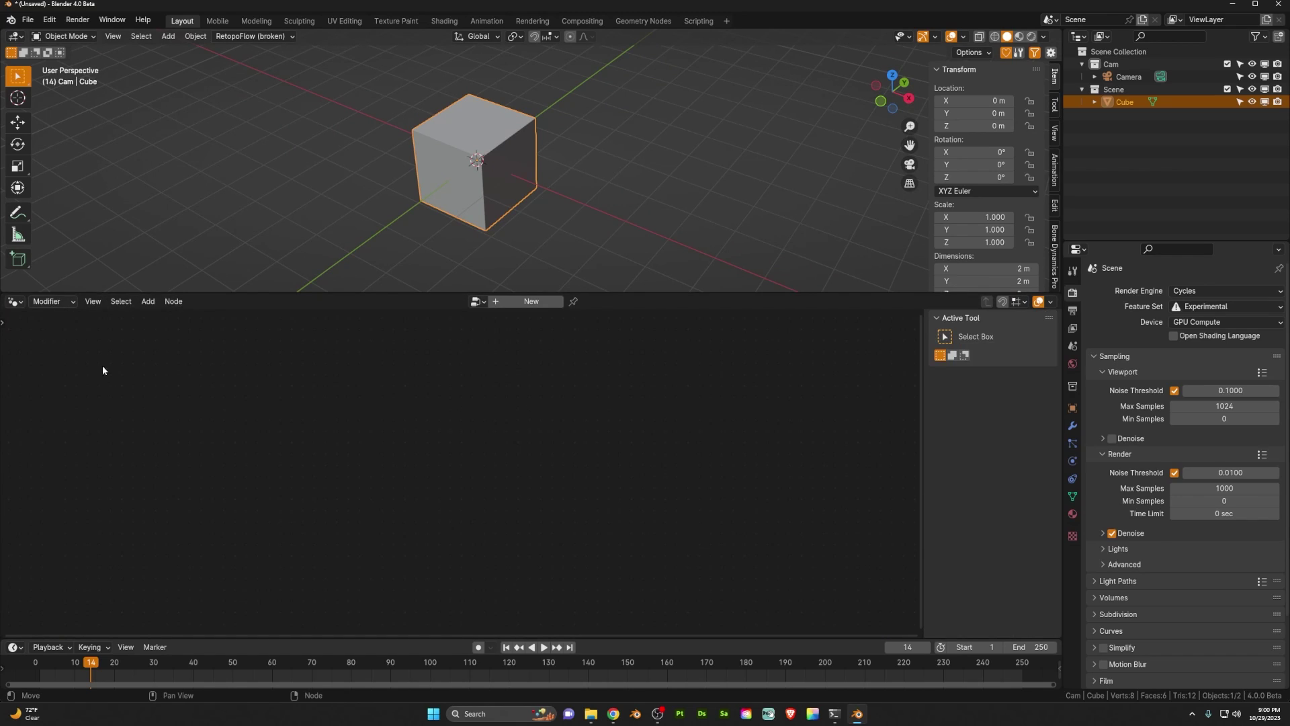
click(64, 304)
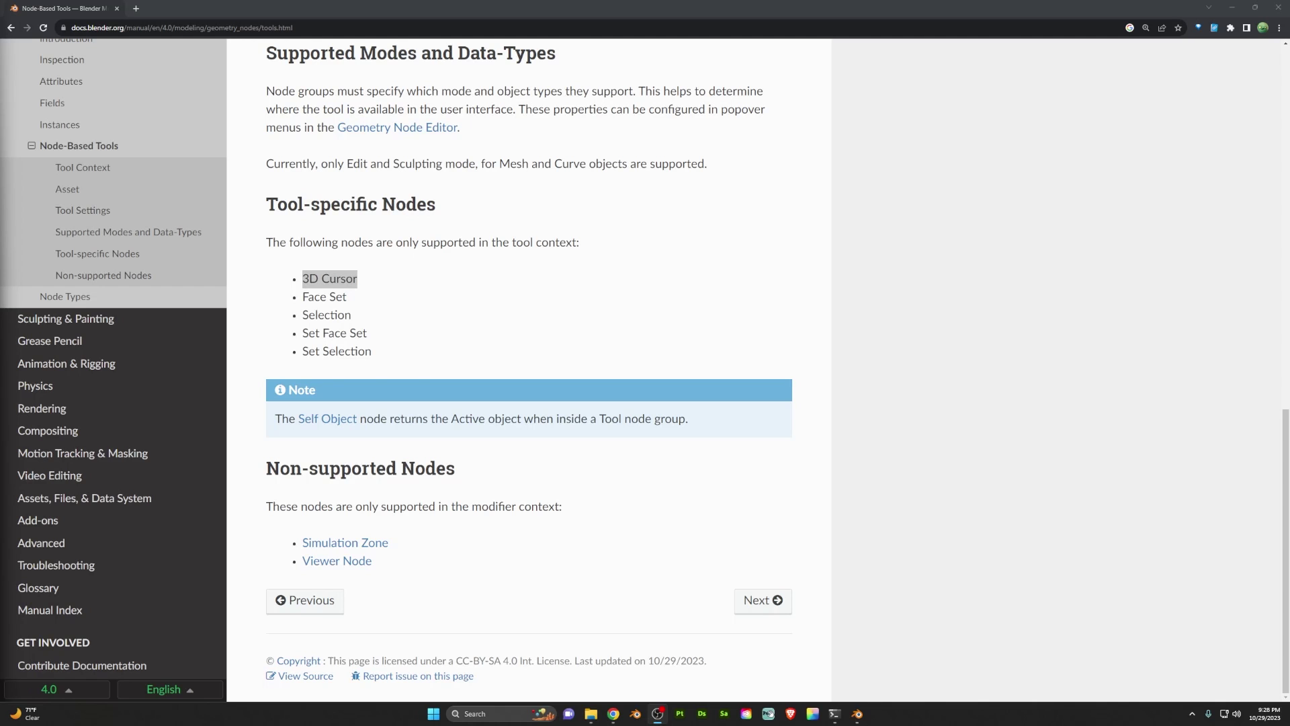
scroll(629, 350, up, 6)
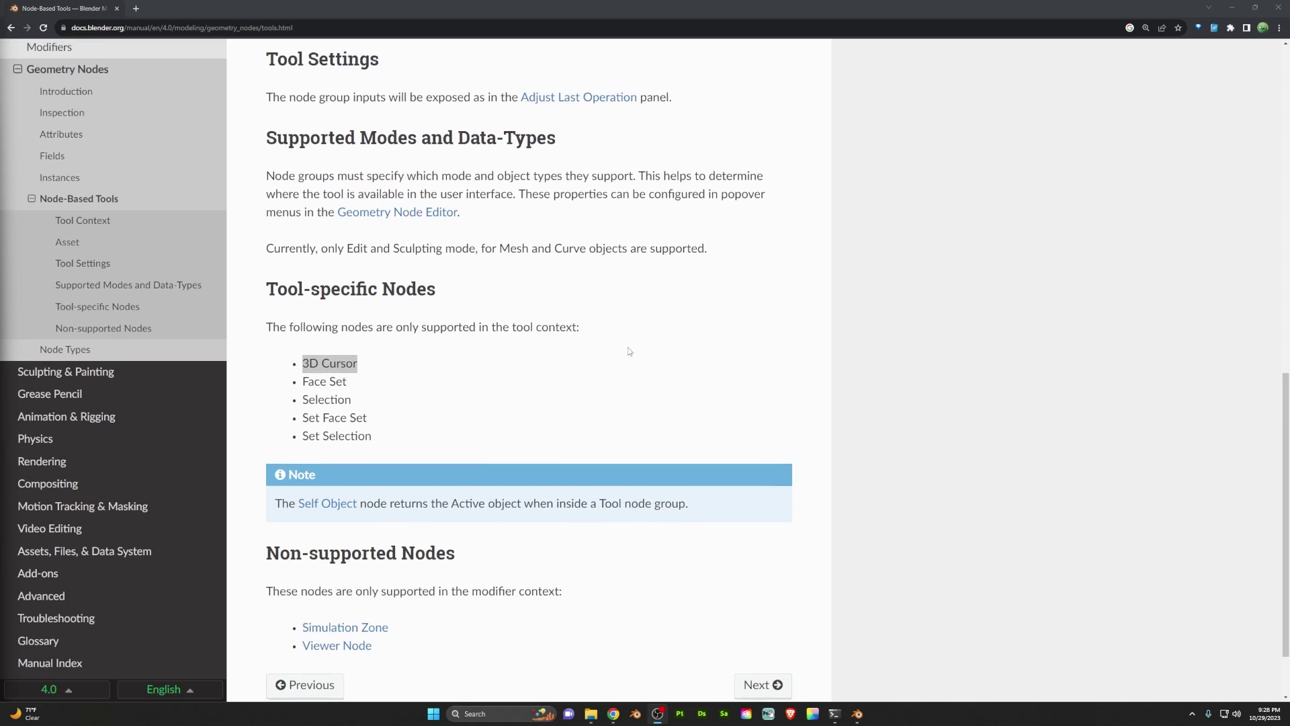
scroll(629, 350, up, 6)
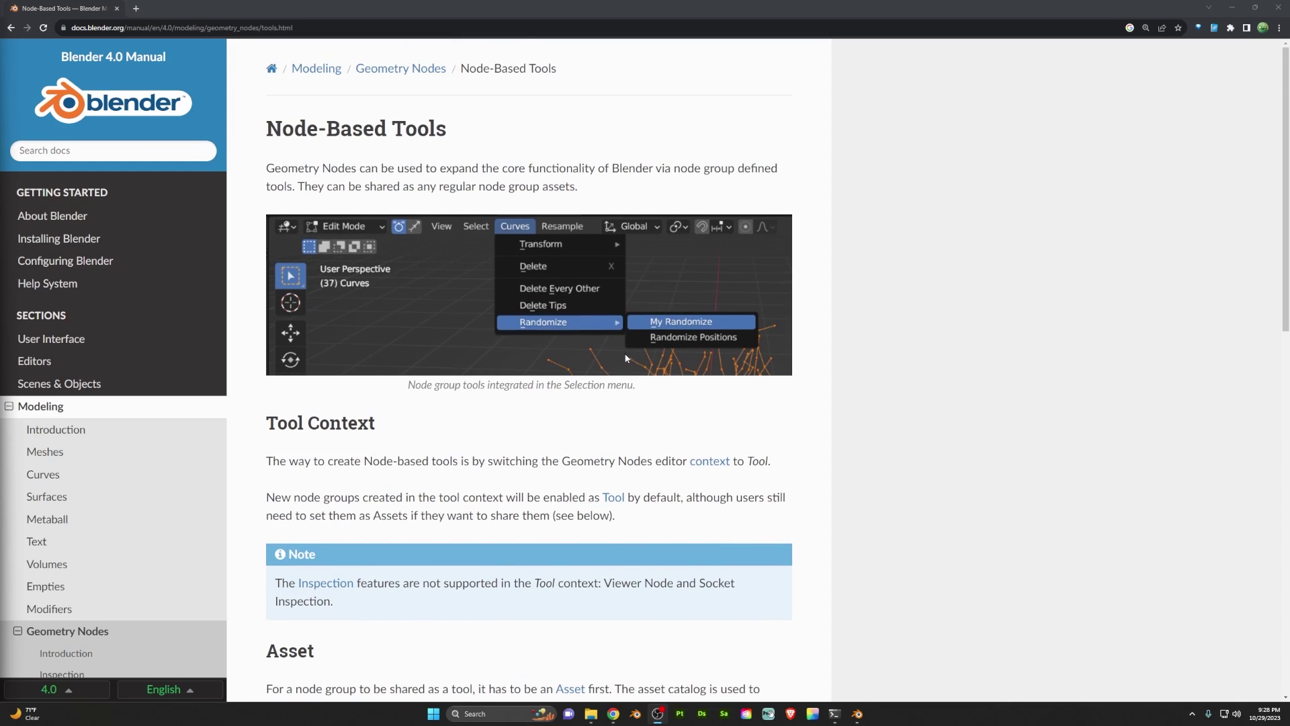
scroll(625, 358, down, 7)
scroll(626, 358, down, 5)
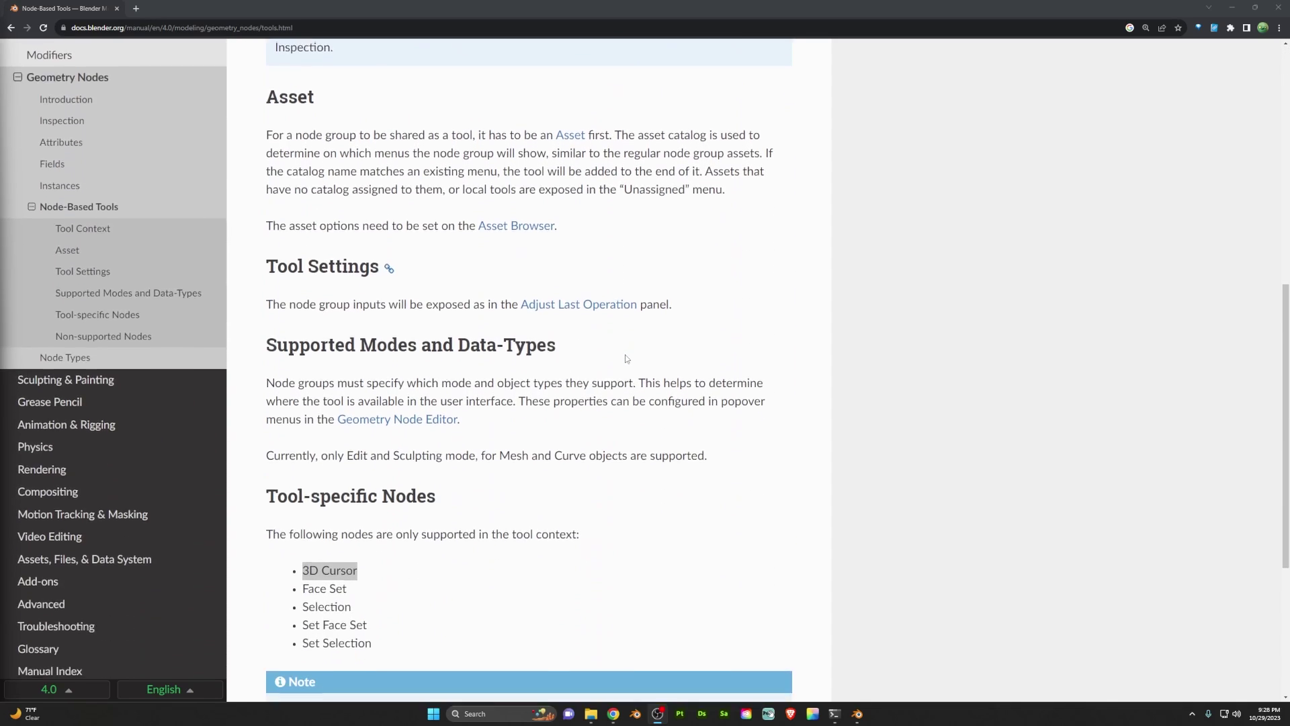
drag(274, 267, 463, 408)
triple_click(352, 318)
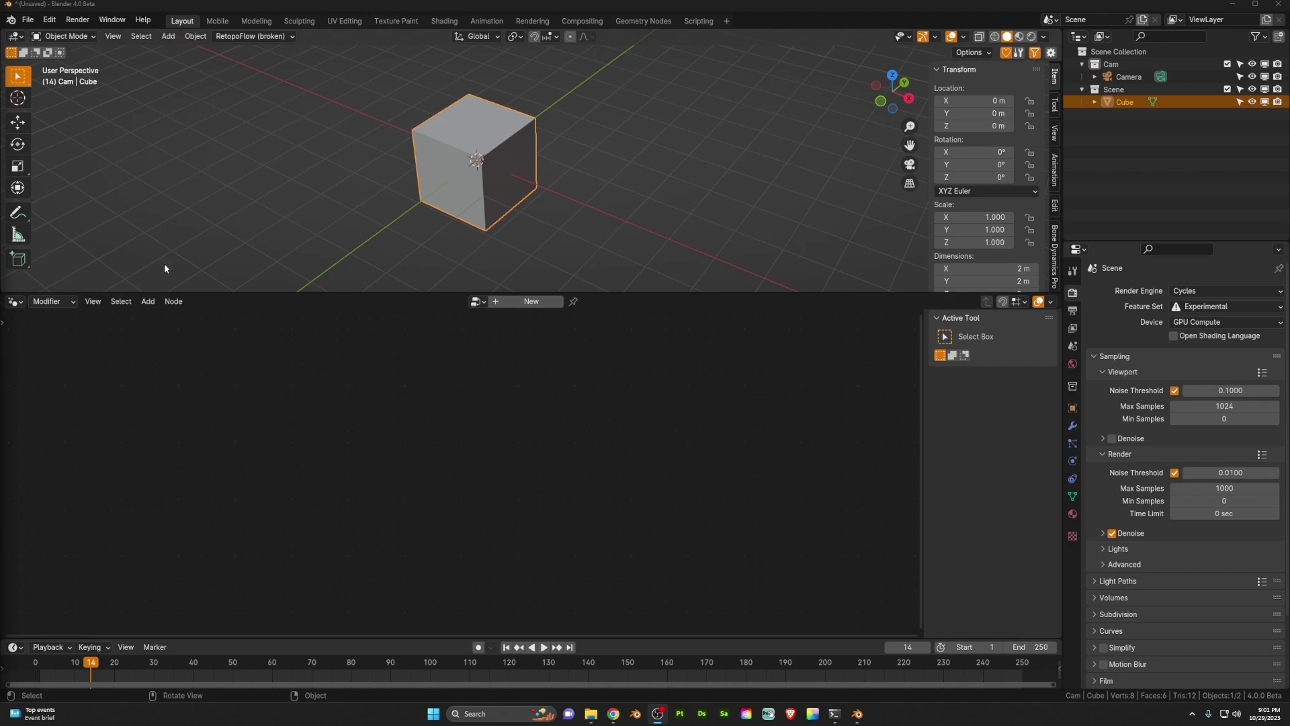
Switch the node editor to Tool and create a new node group named 'Extrude'
middle_drag(521, 168, 523, 208)
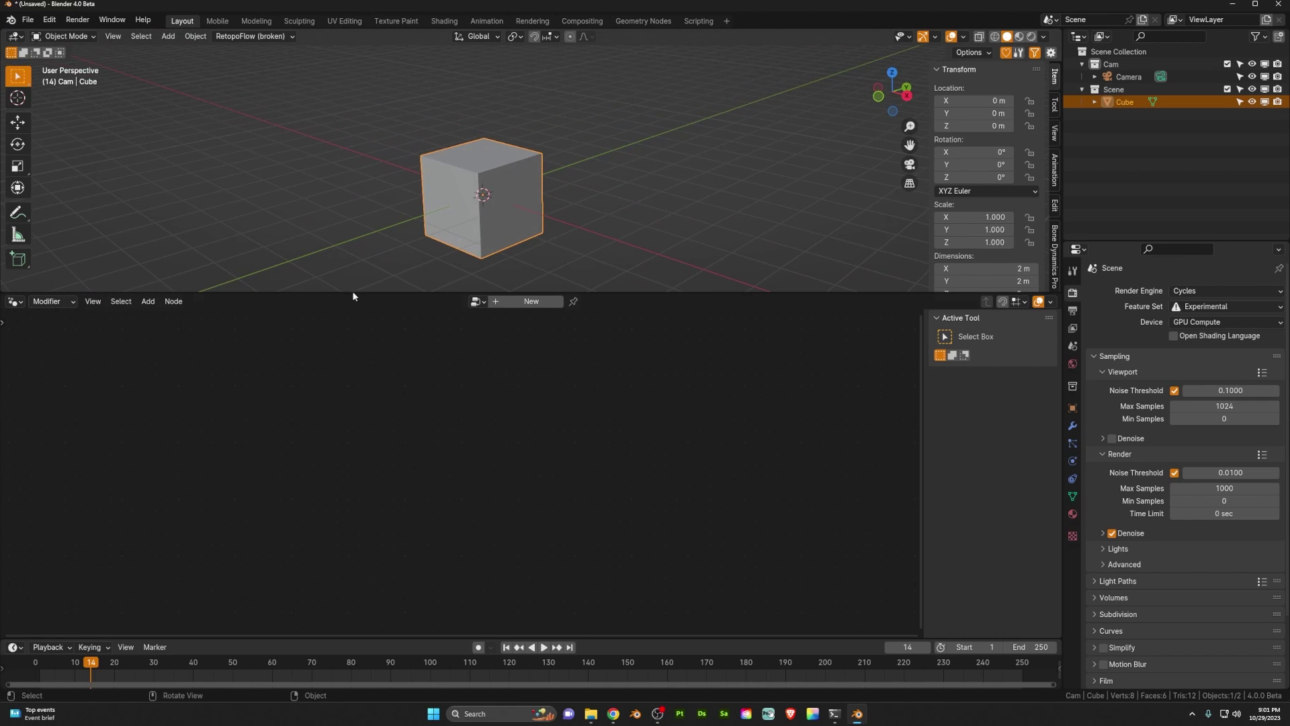
click(64, 305)
click(65, 344)
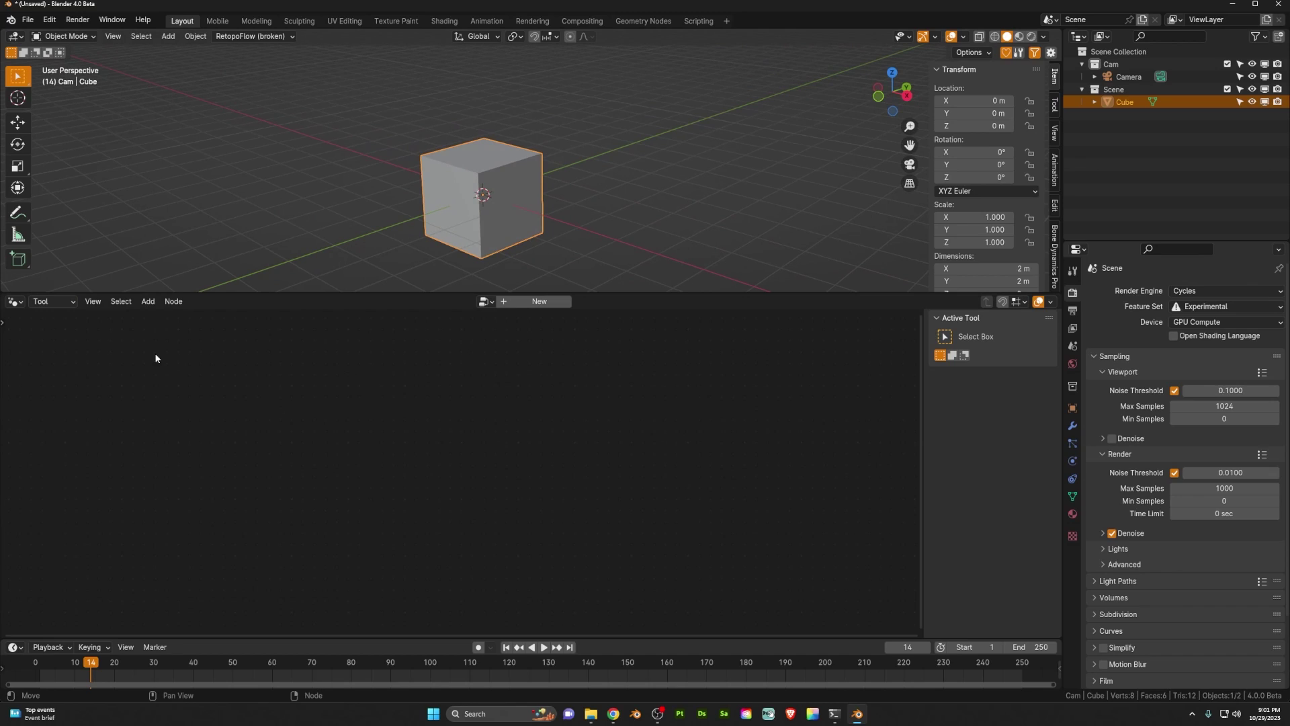
click(533, 301)
click(502, 297)
text(Extru)
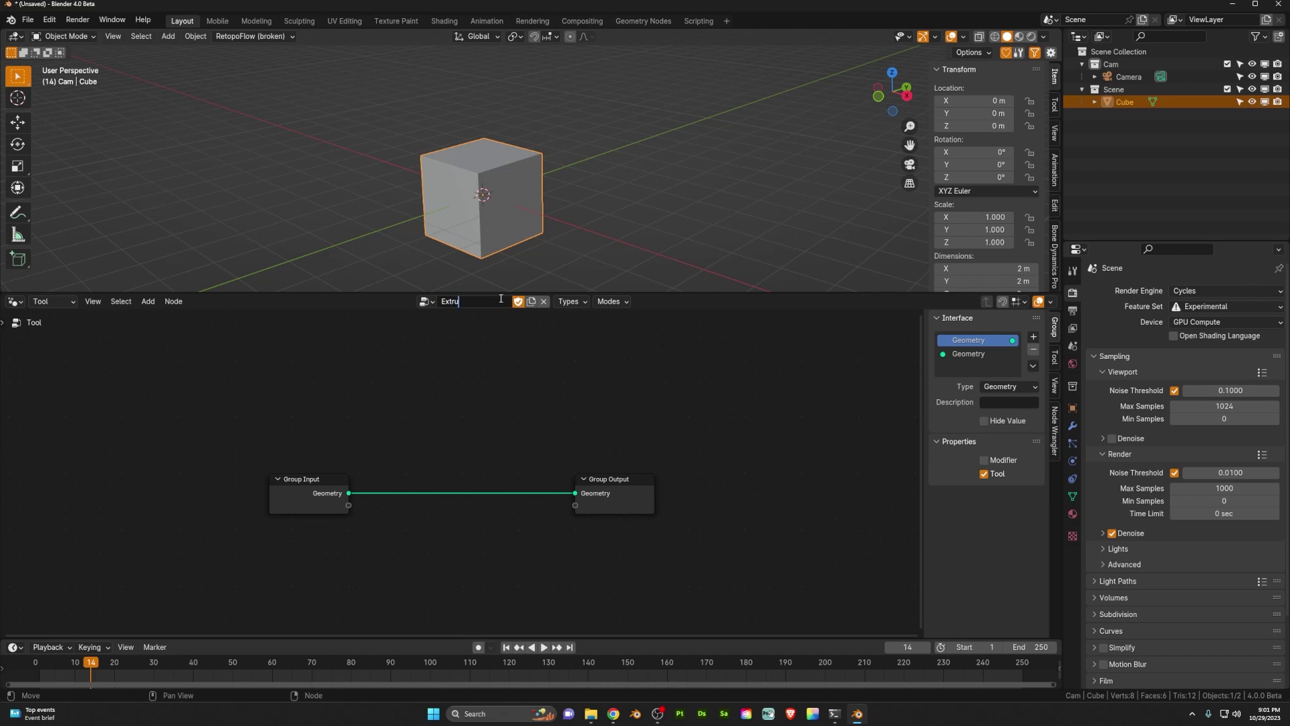
text(de)
key(Return)
Add an Extrude Mesh node onto the link between Group Input and Group Output
drag(305, 499, 206, 501)
middle_drag(312, 486, 332, 465)
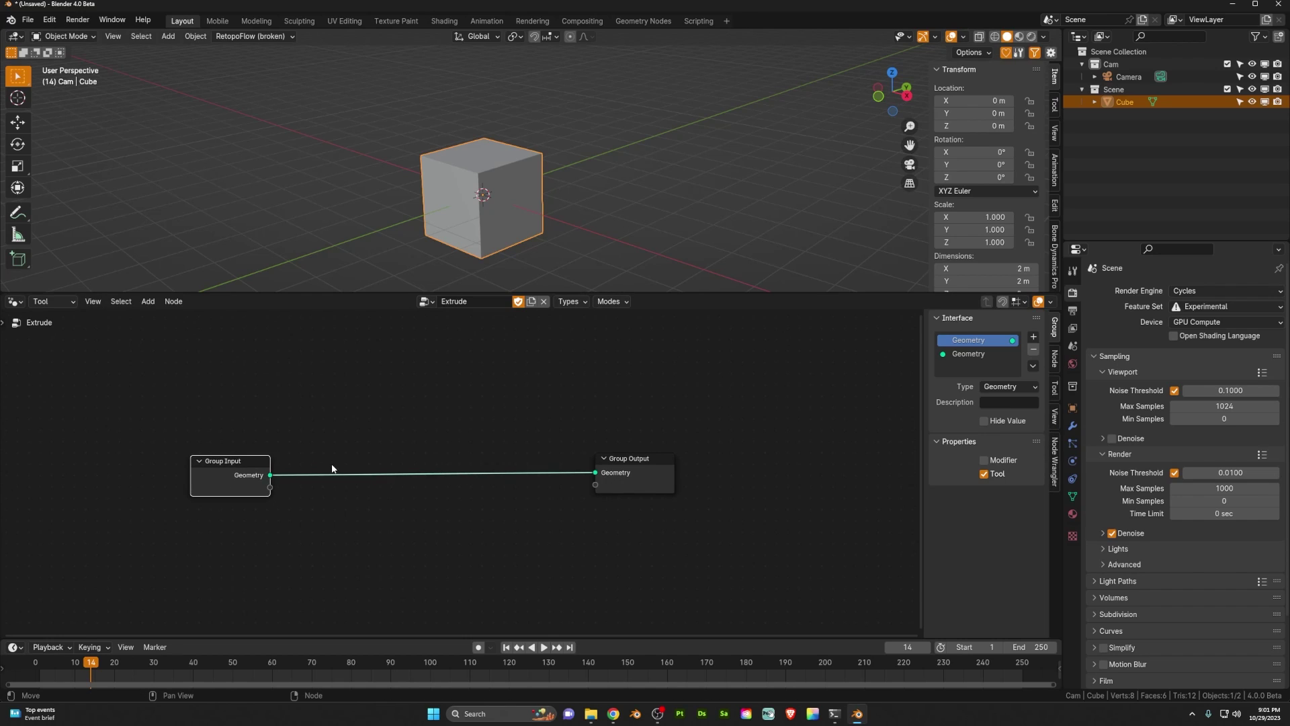
key(shift+a)
text(extr)
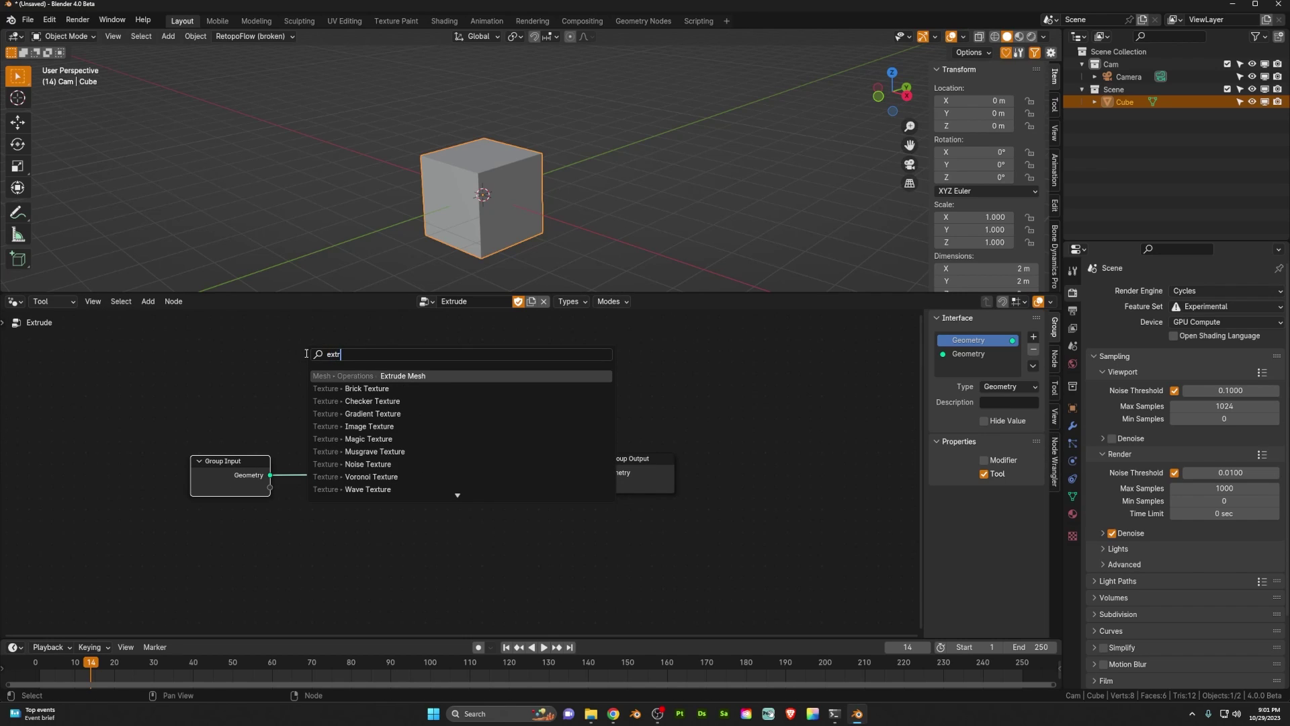
key(Return)
click(431, 457)
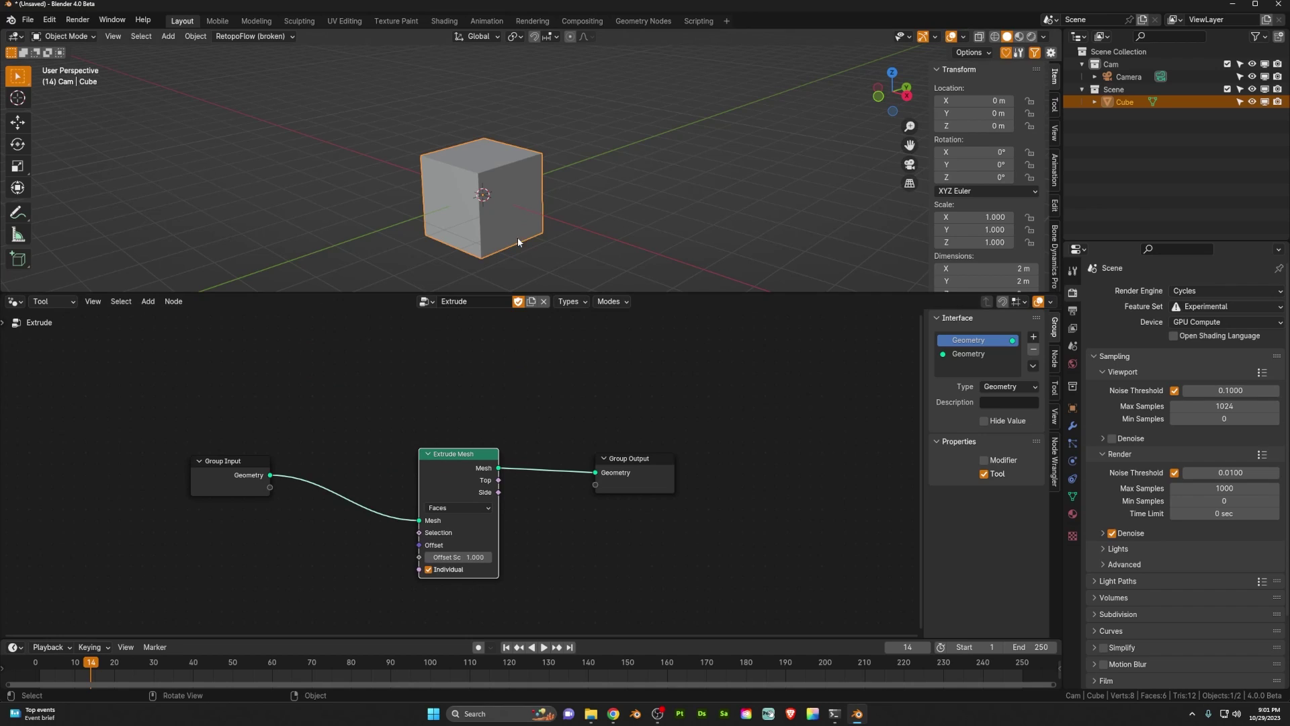
drag(470, 294, 474, 315)
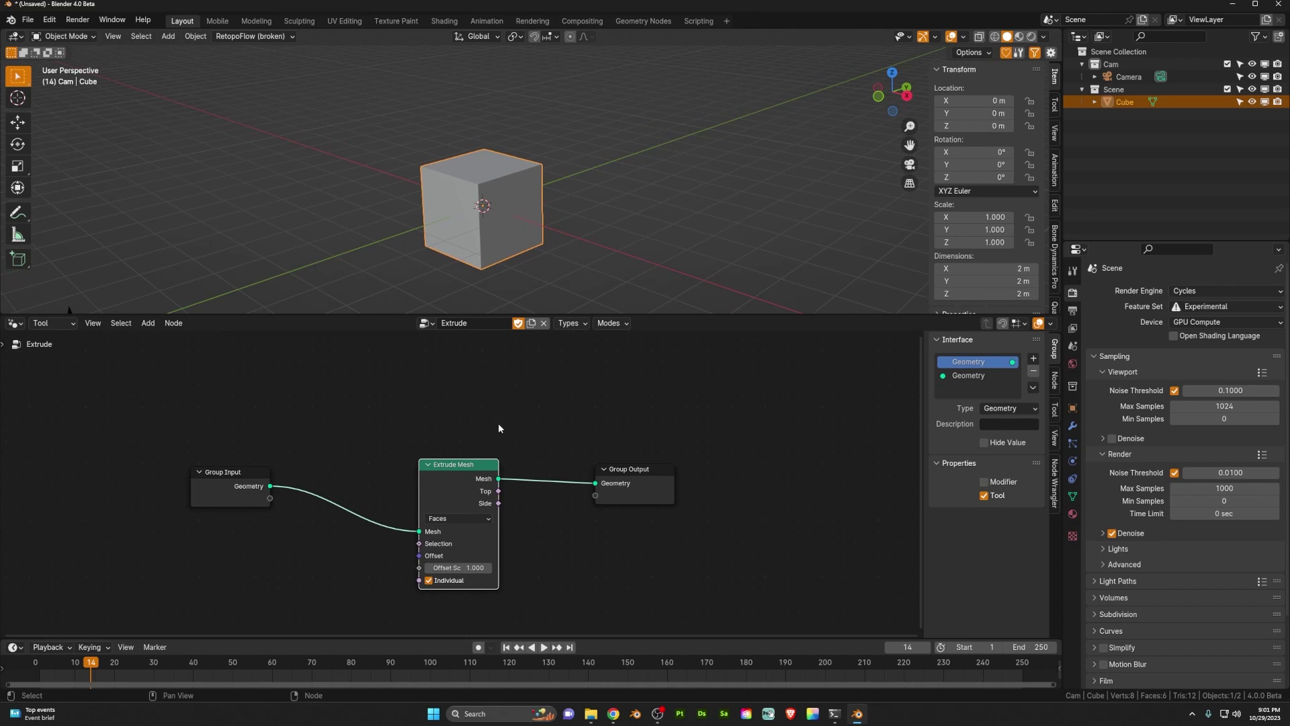
Line up the Group Input and Extrude Mesh nodes and confirm the tool targets Mesh in Edit Mode
middle_drag(380, 428, 383, 408)
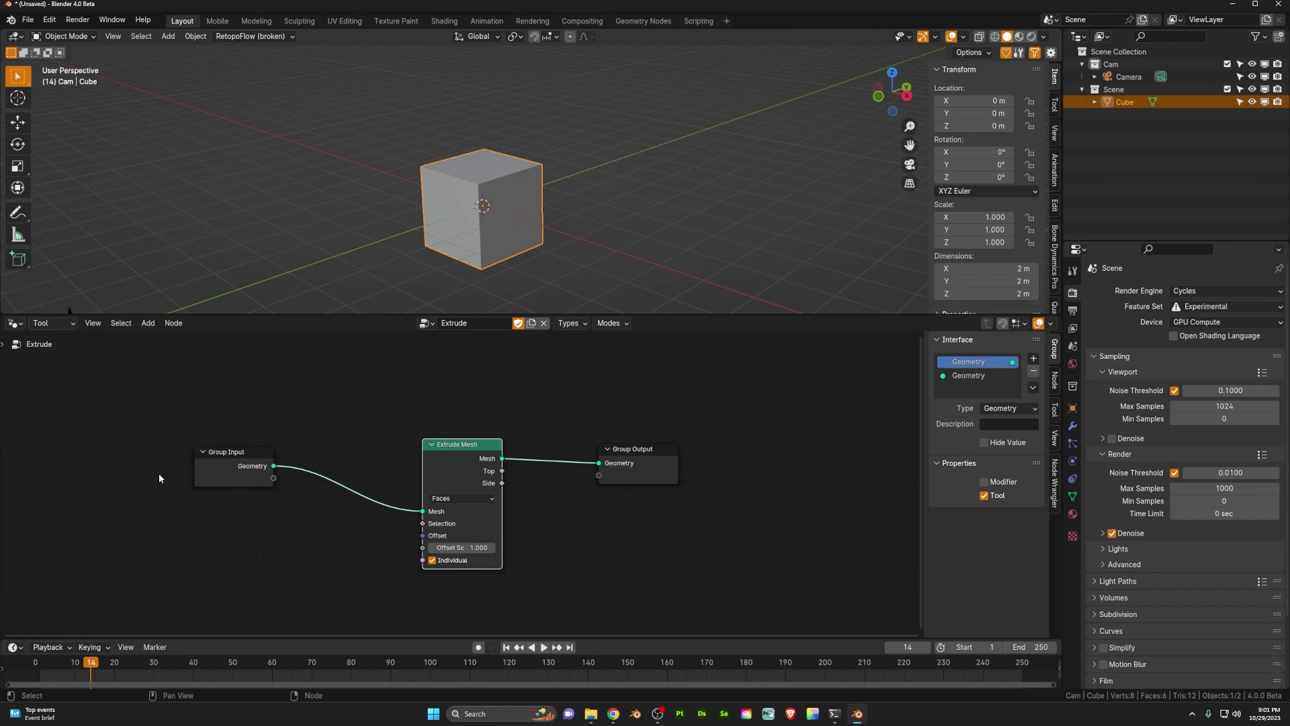
drag(225, 453, 222, 468)
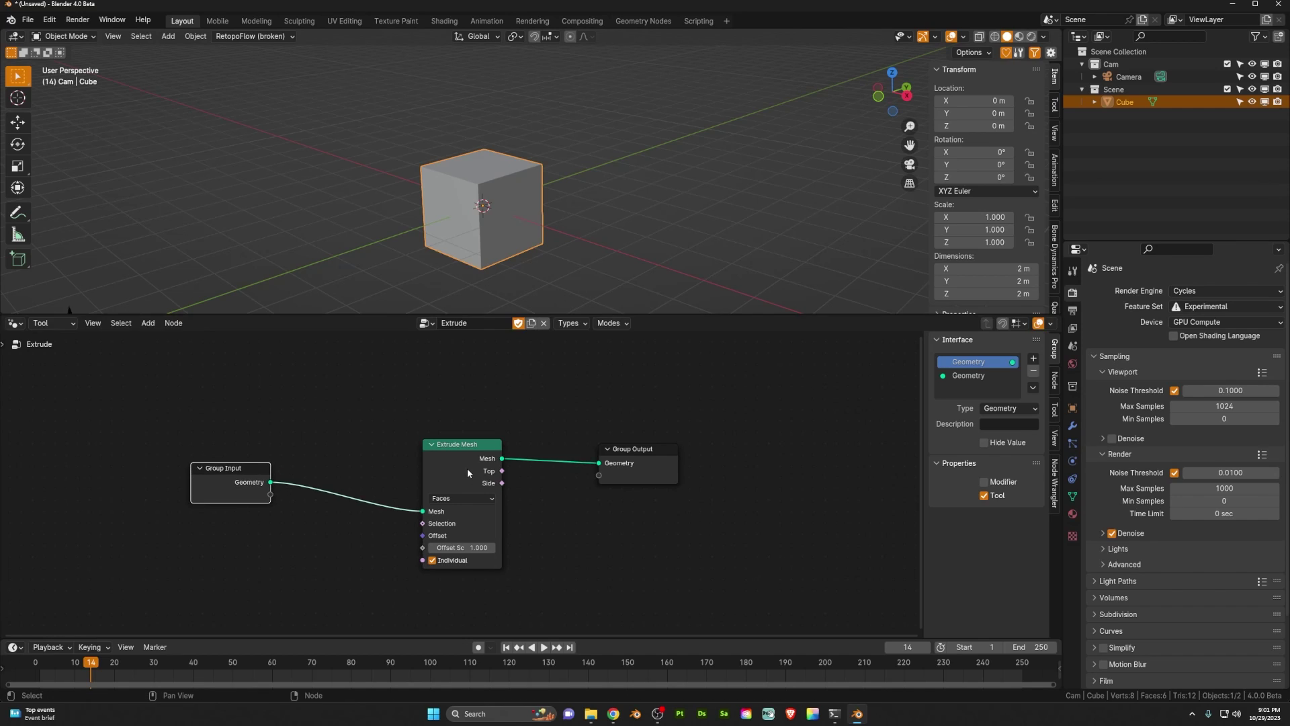
drag(474, 440, 470, 427)
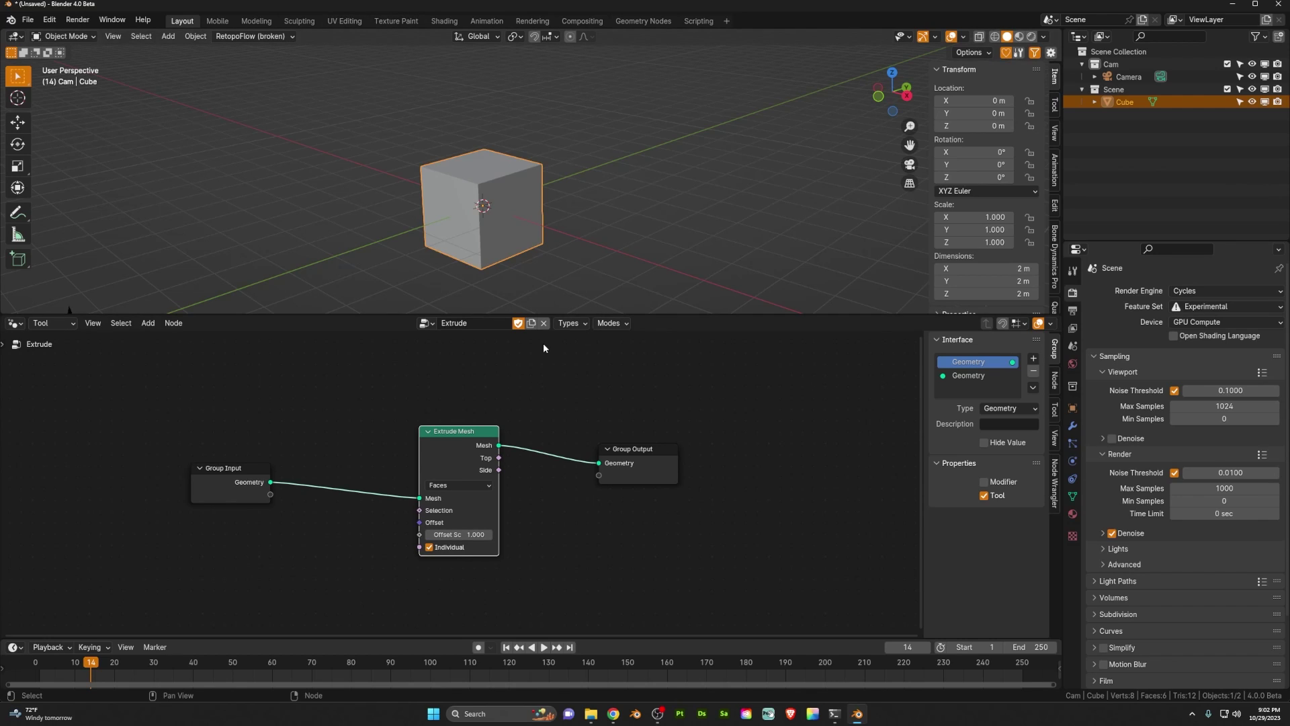
click(578, 324)
click(608, 323)
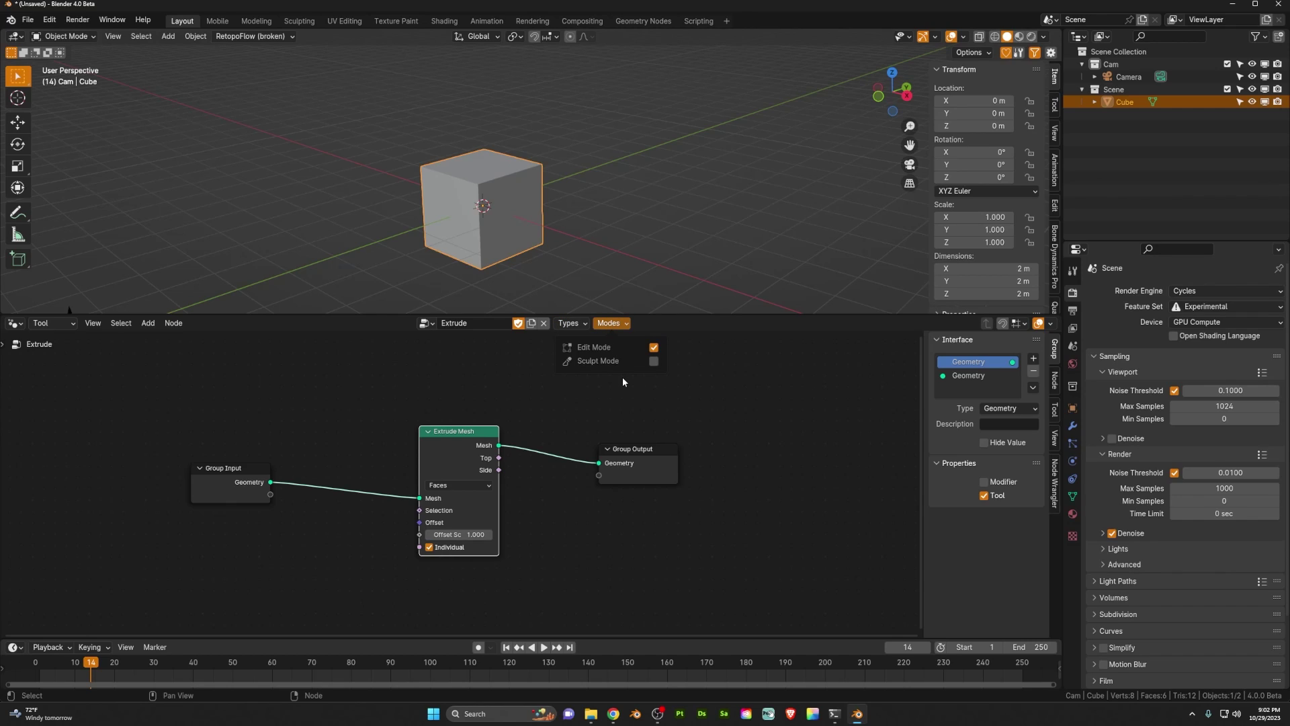
click(570, 325)
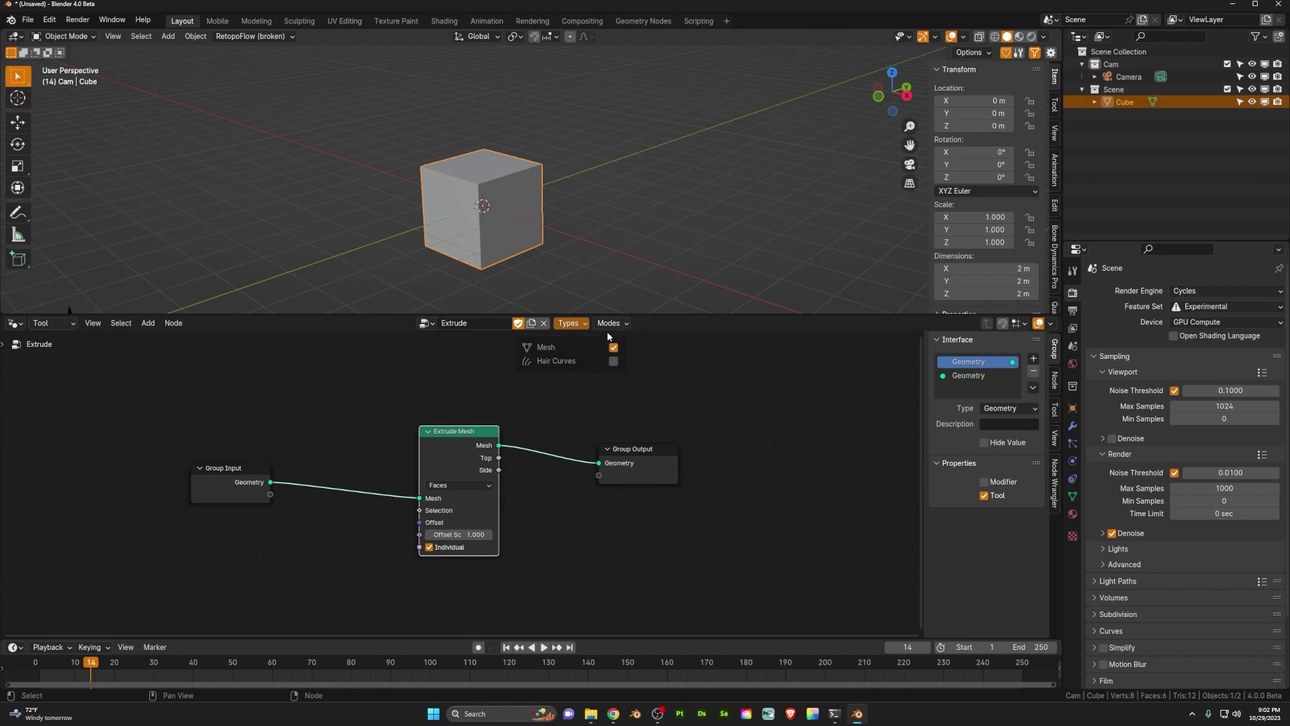
Put the cube in Edit Mode, test-run the Extrude tool, then undo the extrusion
key(ctrl+Tab)
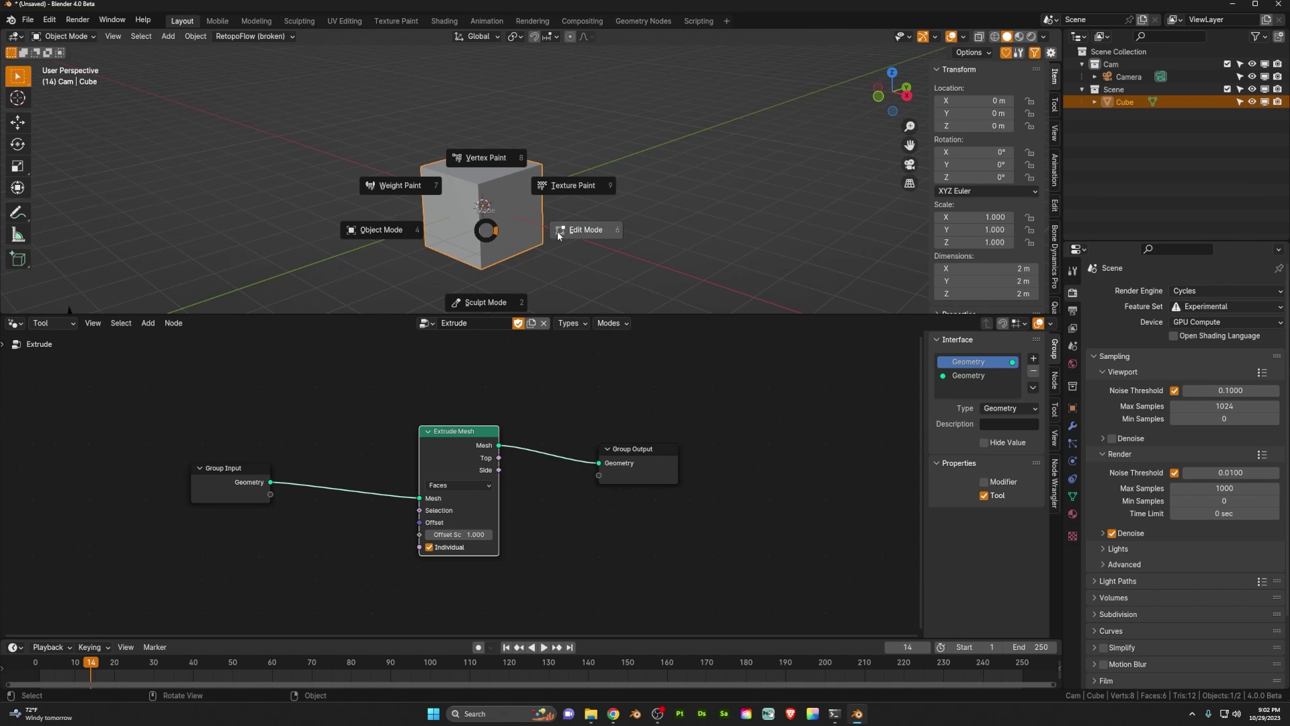
click(557, 234)
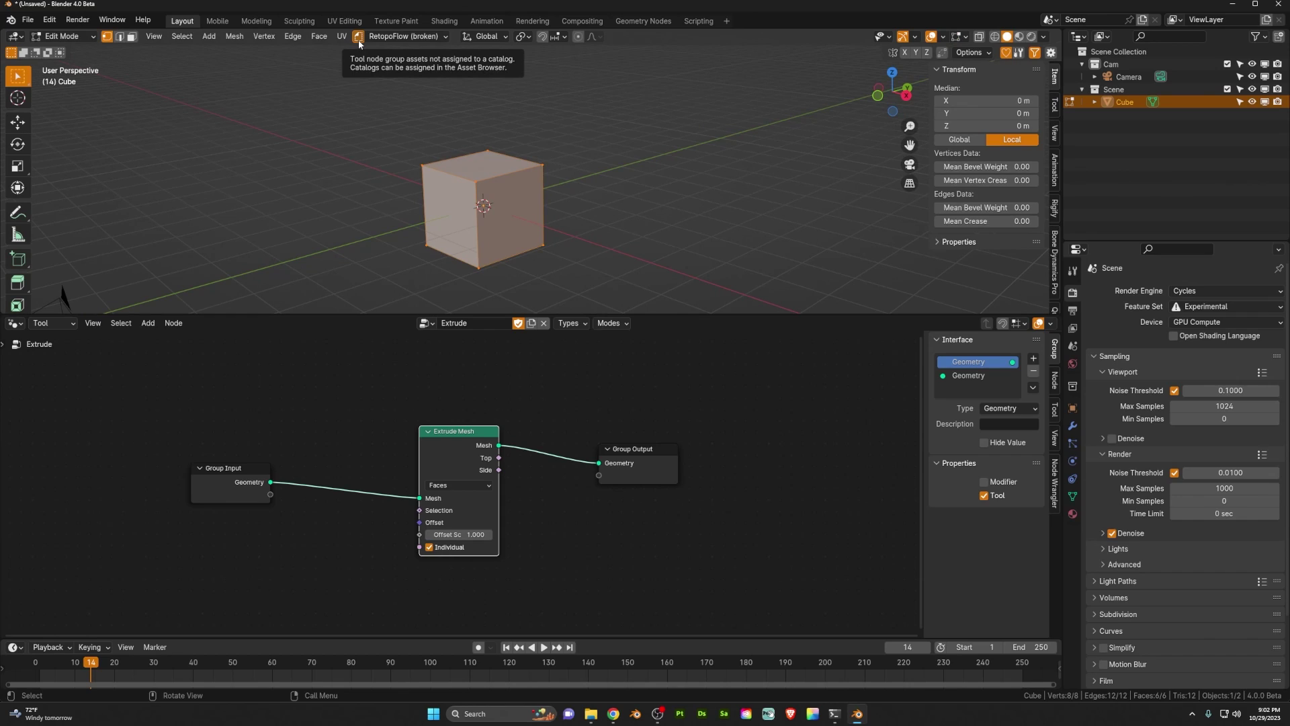
click(359, 42)
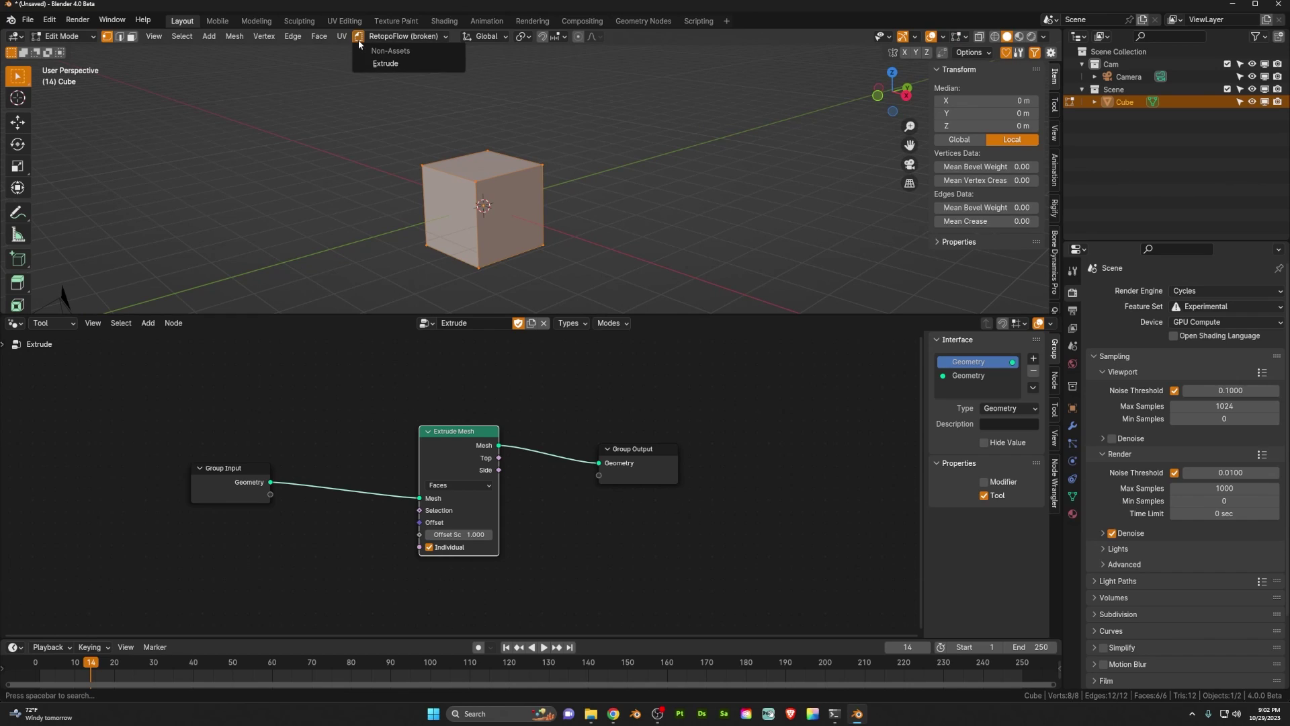
click(387, 64)
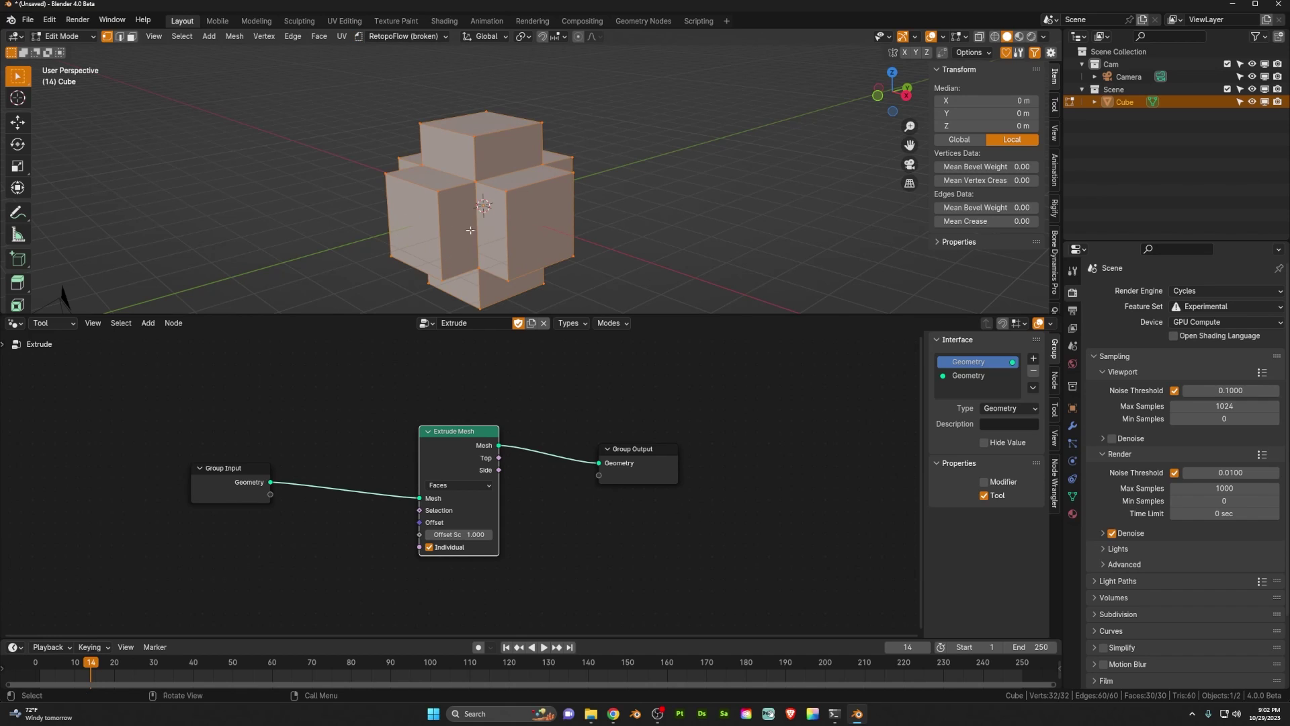
middle_drag(492, 249, 518, 255)
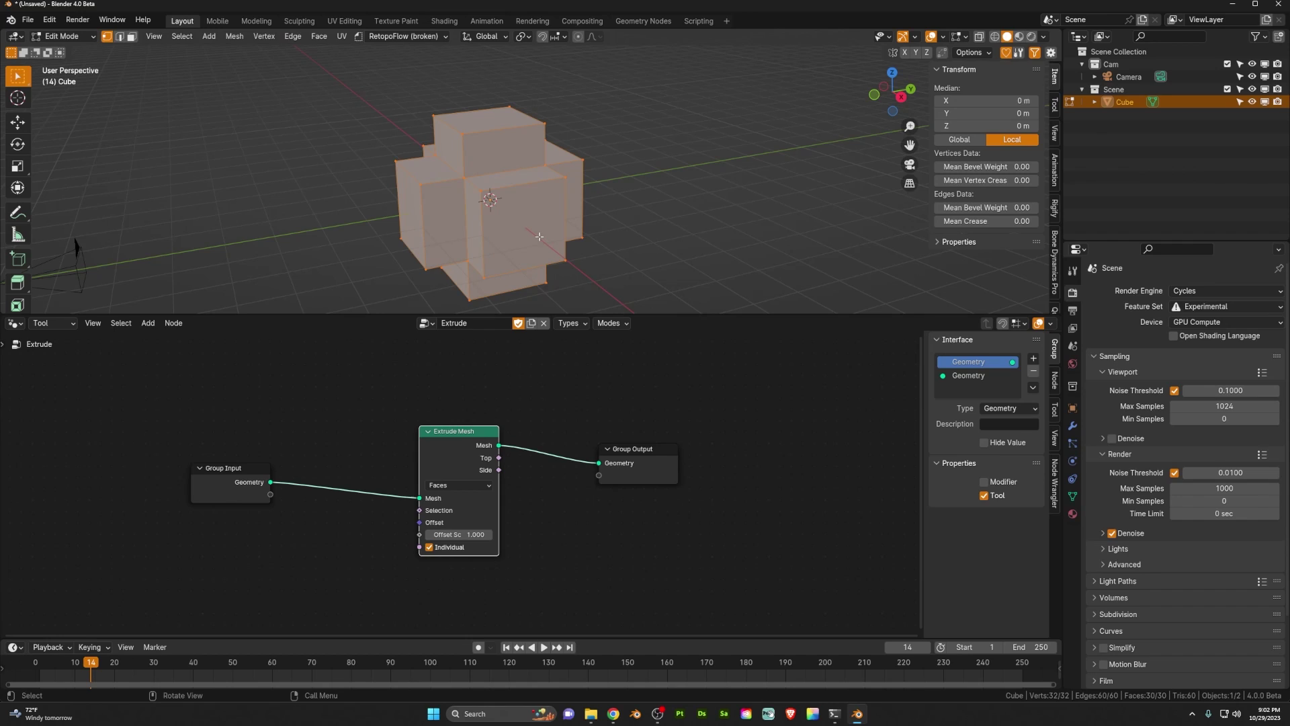
key(ctrl+z)
Connect Extrude Mesh's Offset Scale to Group Input to expose it as a tool input
middle_drag(457, 252, 443, 255)
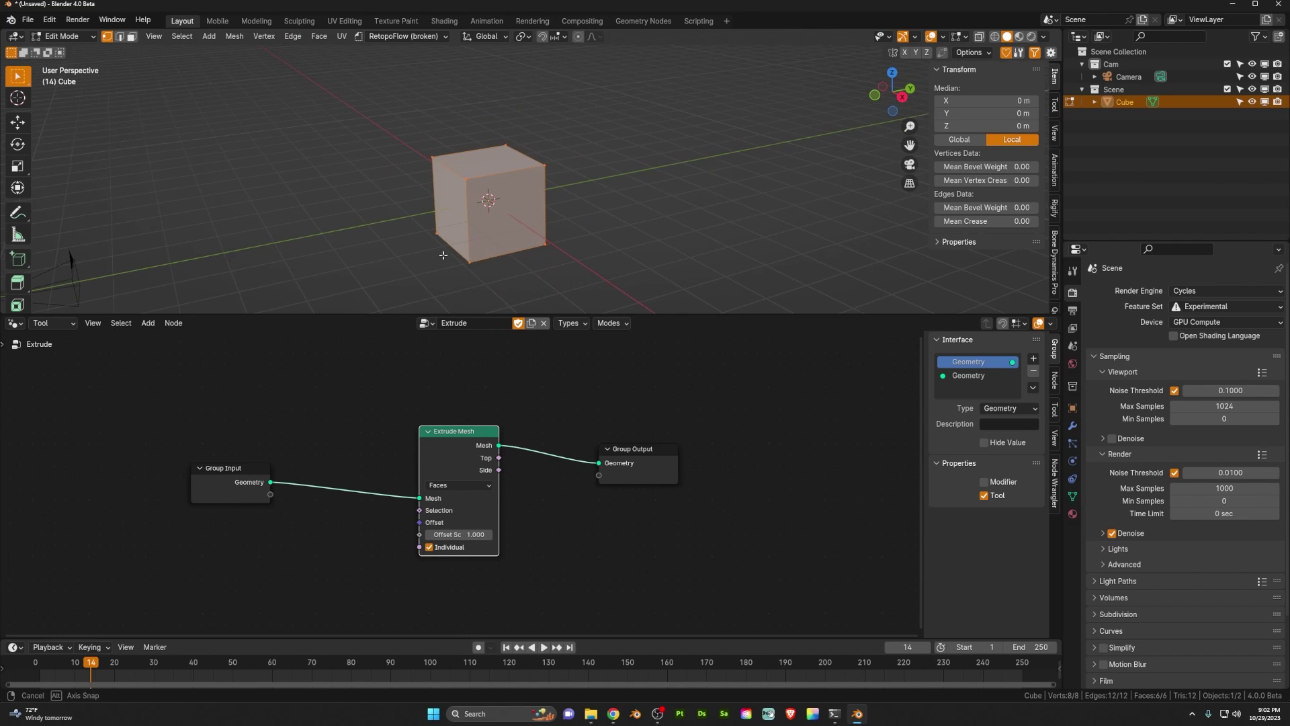
drag(243, 475, 243, 484)
drag(447, 441, 446, 438)
drag(234, 487, 277, 481)
drag(419, 533, 307, 508)
drag(419, 532, 277, 494)
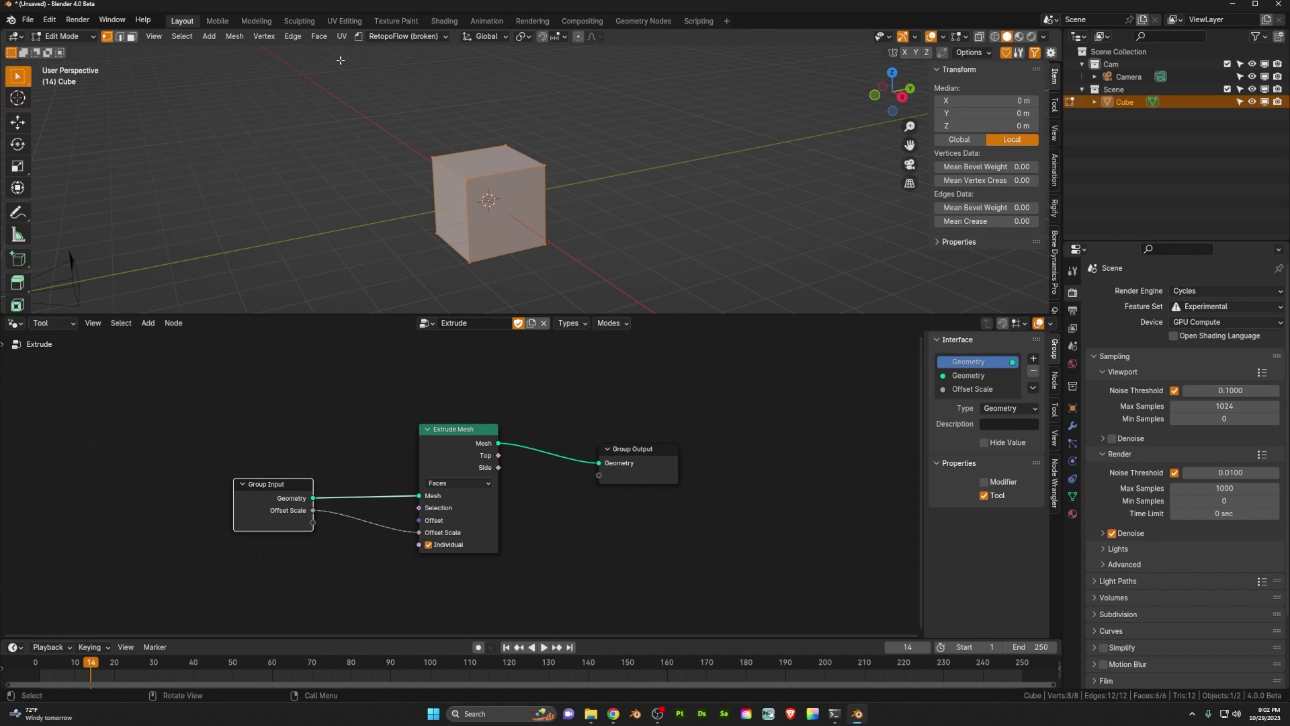
Rerun Extrude, lengthen the extrusions with a larger Offset Scale, then undo
click(359, 37)
click(385, 63)
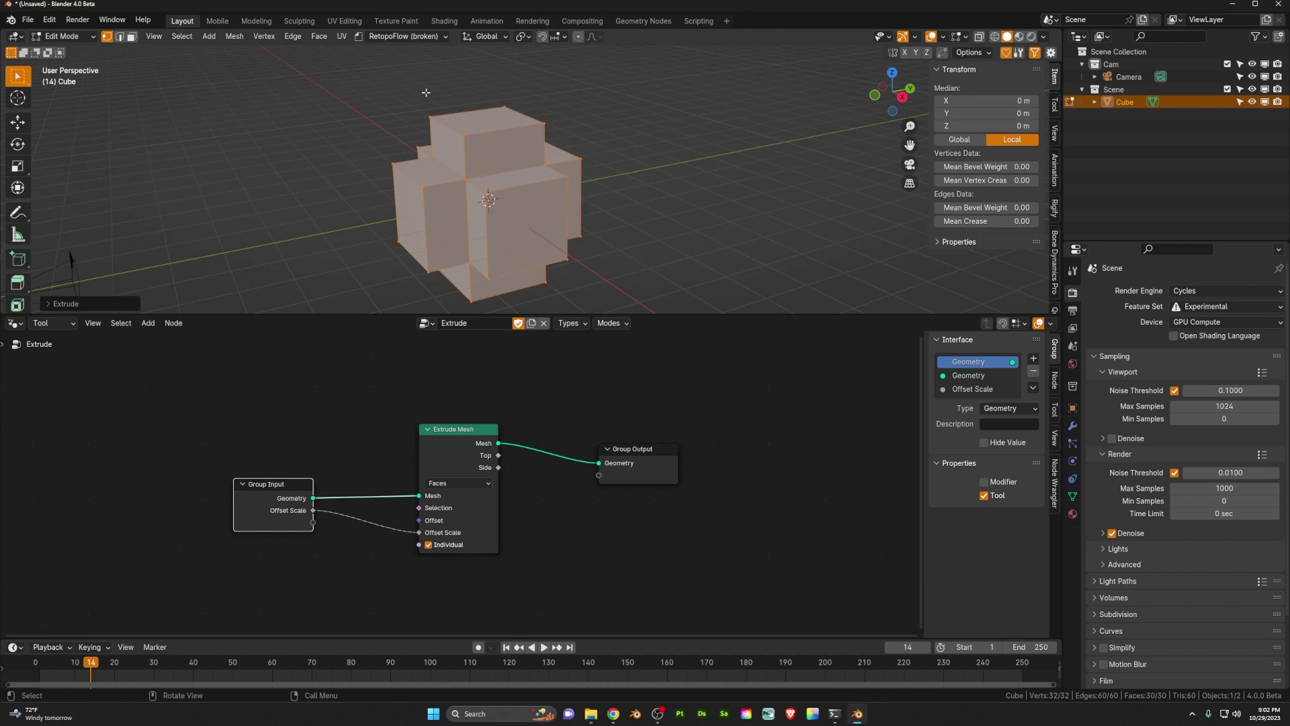
click(59, 304)
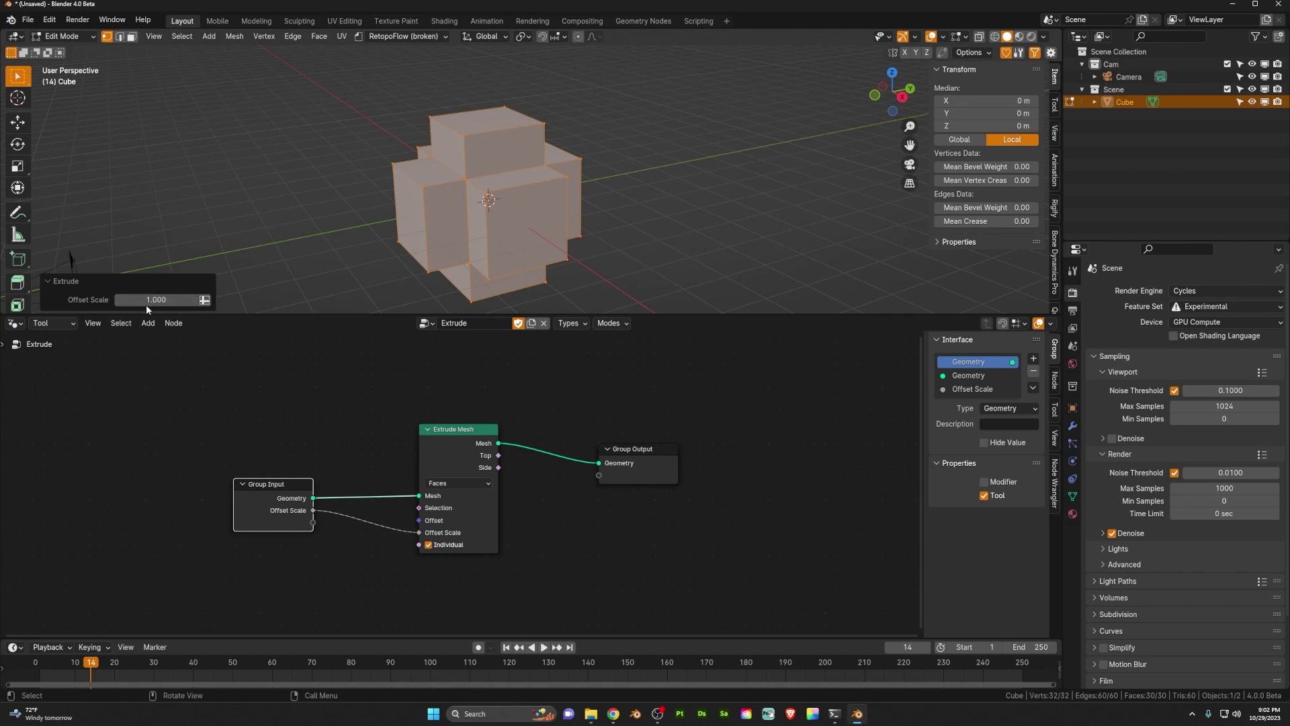
drag(147, 300, 87, 284)
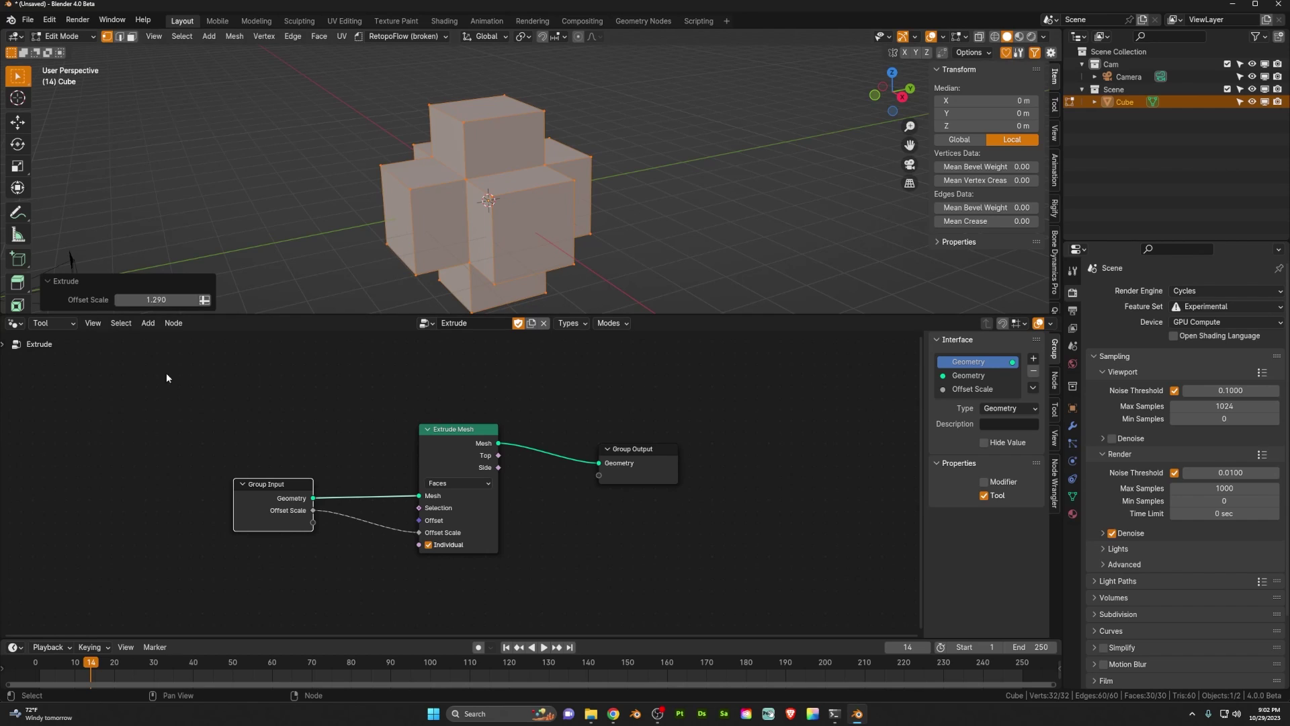
key(ctrl+z)
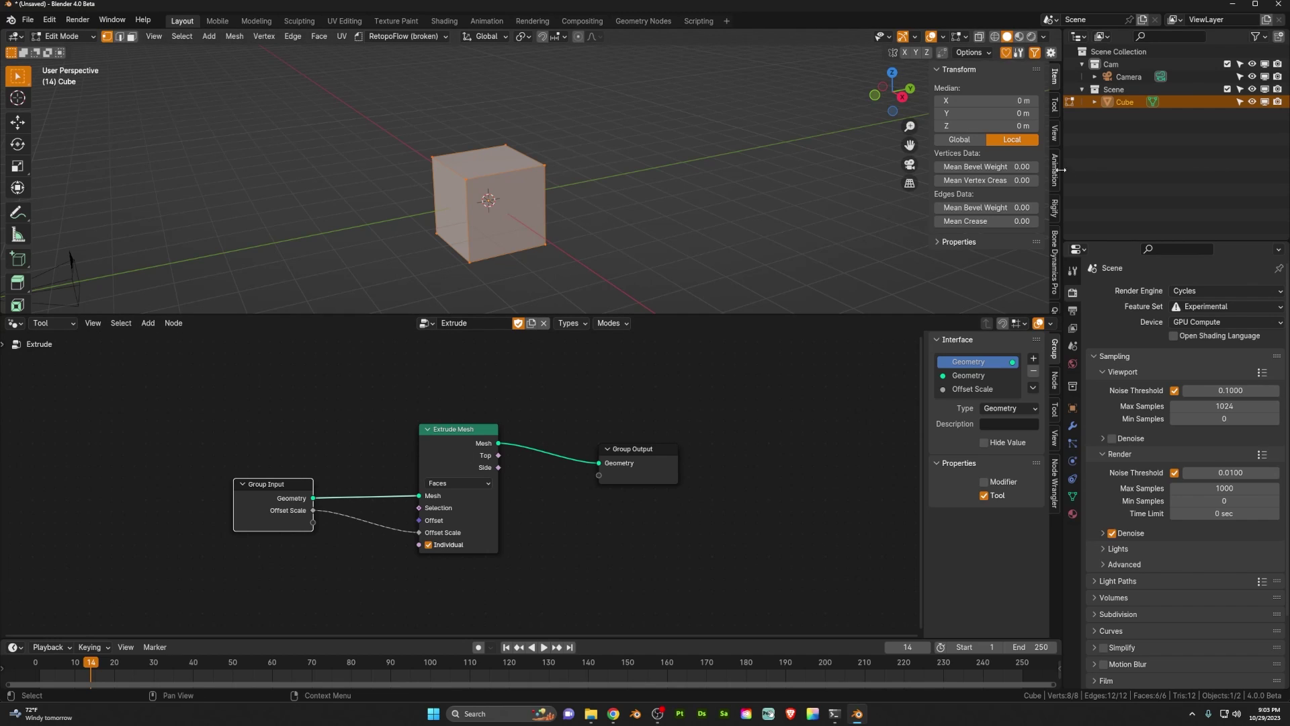
Split the viewport side by side and make the left area an Asset Browser showing Current File
click(341, 36)
key(Escape)
drag(4, 32, 515, 40)
click(15, 36)
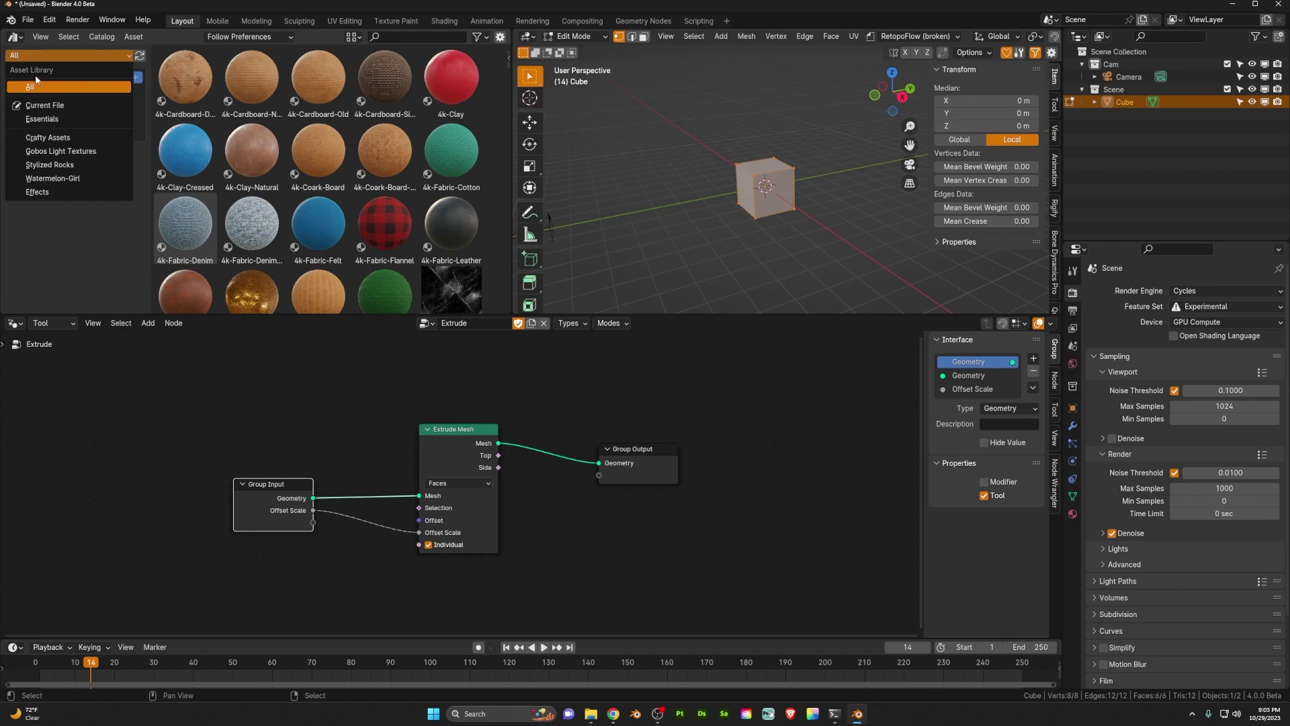
click(36, 106)
click(56, 92)
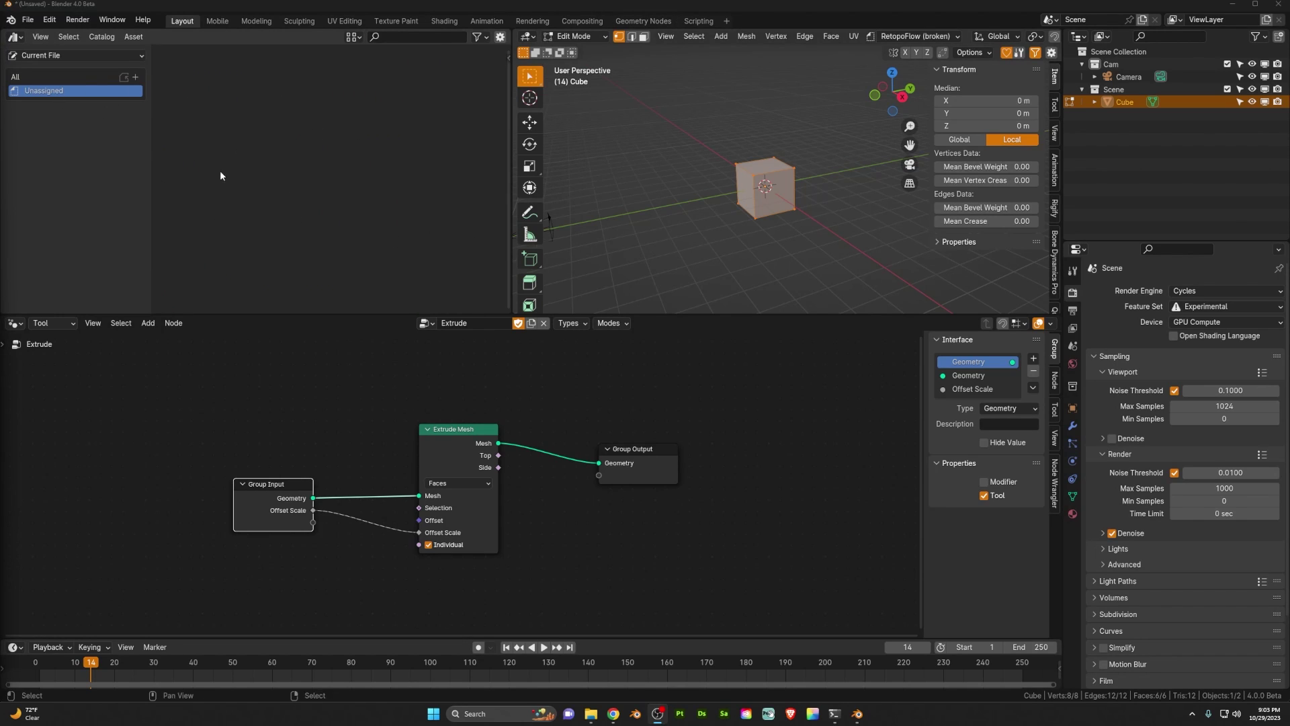
Set the Outliner to Blender File and expand Node Groups to show Extrude and Normal Map
click(1101, 36)
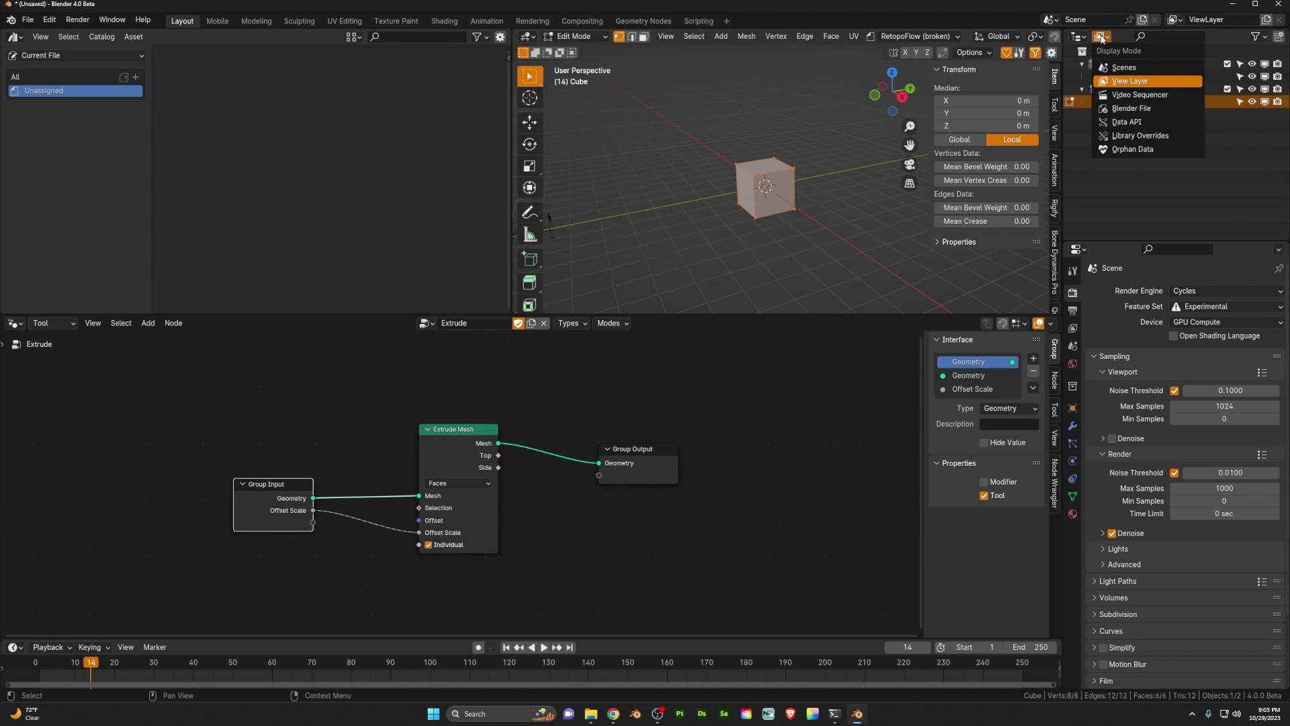
click(1116, 108)
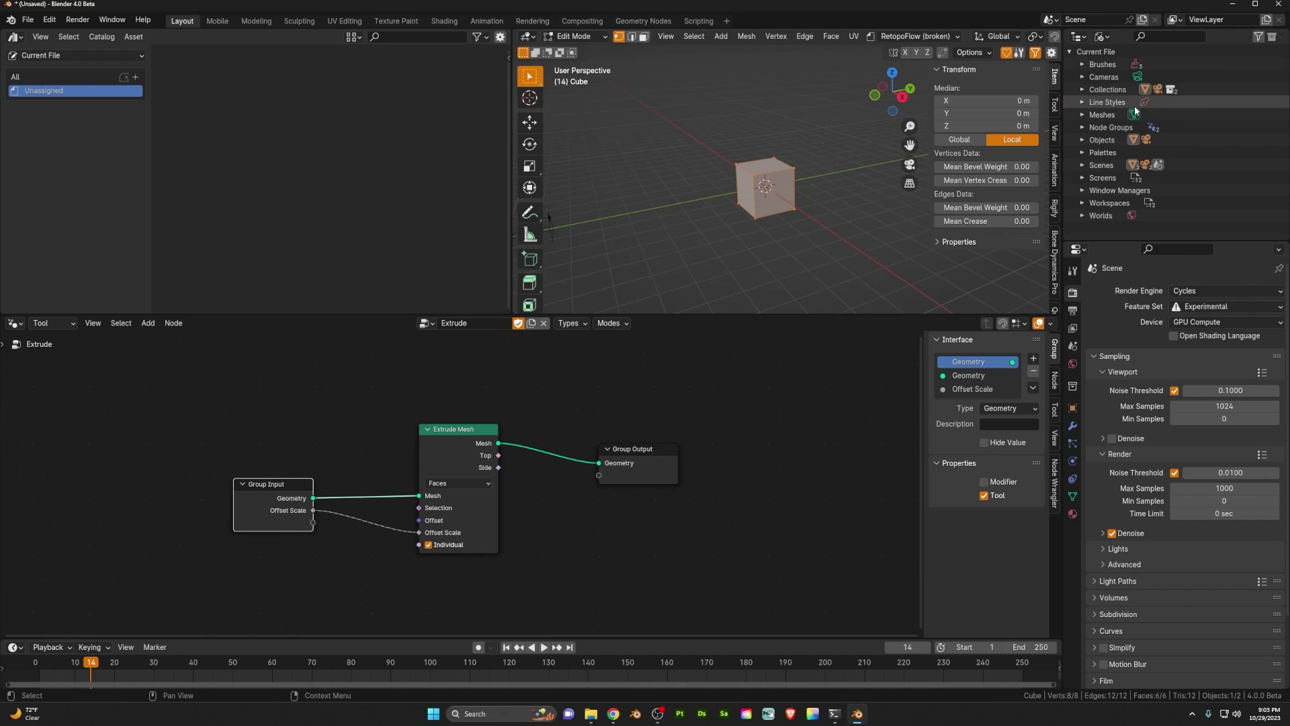
click(1083, 127)
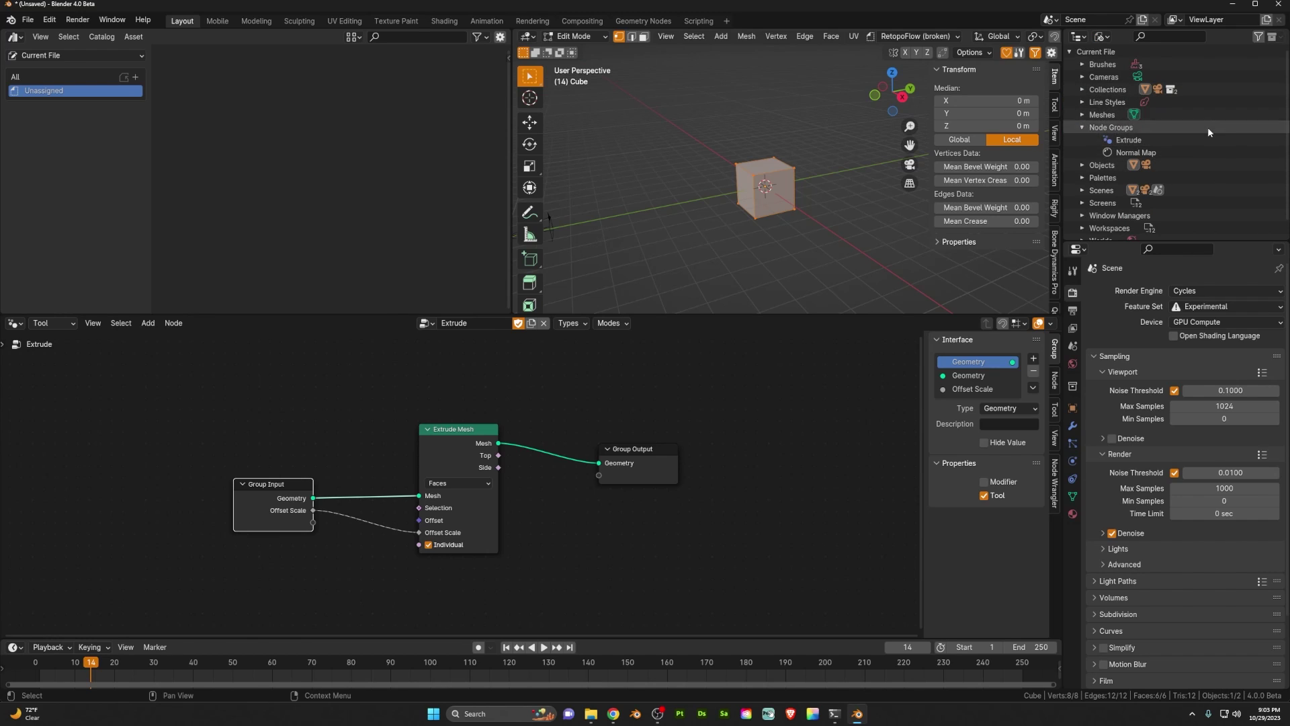
Mark the Extrude node group as an asset from the Outliner
right_click(1126, 141)
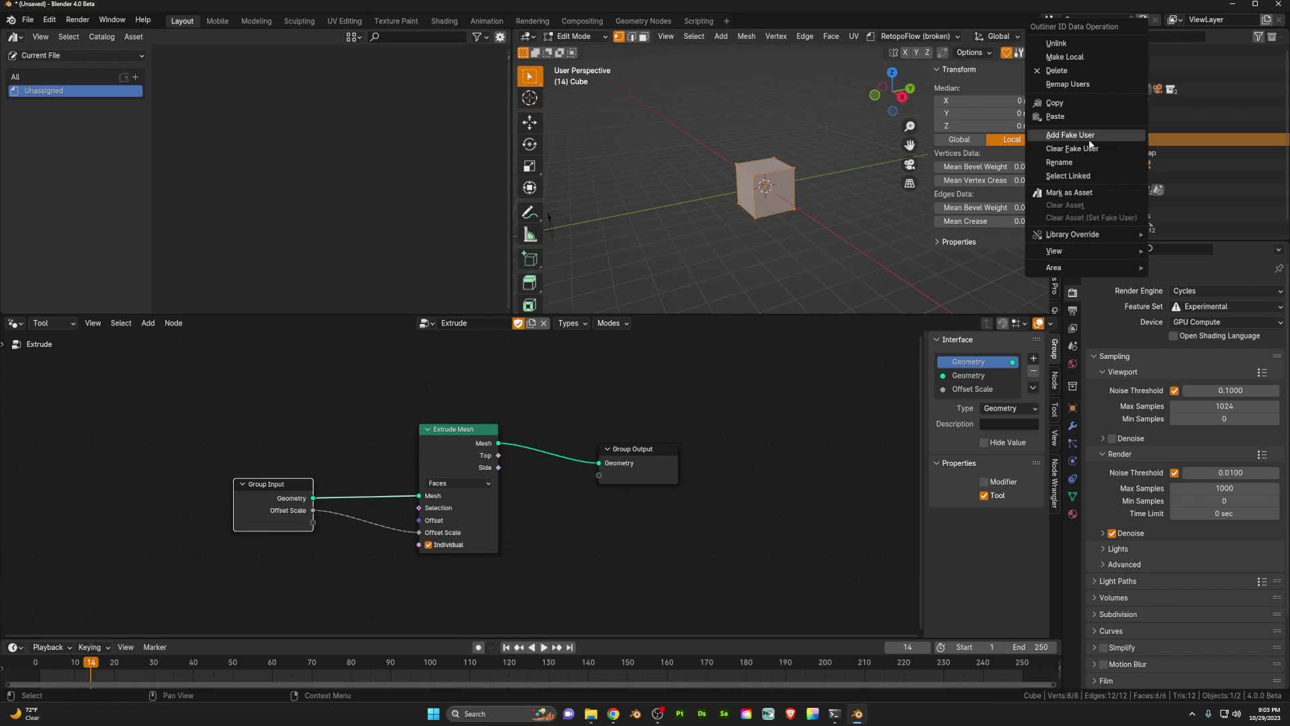
click(1087, 193)
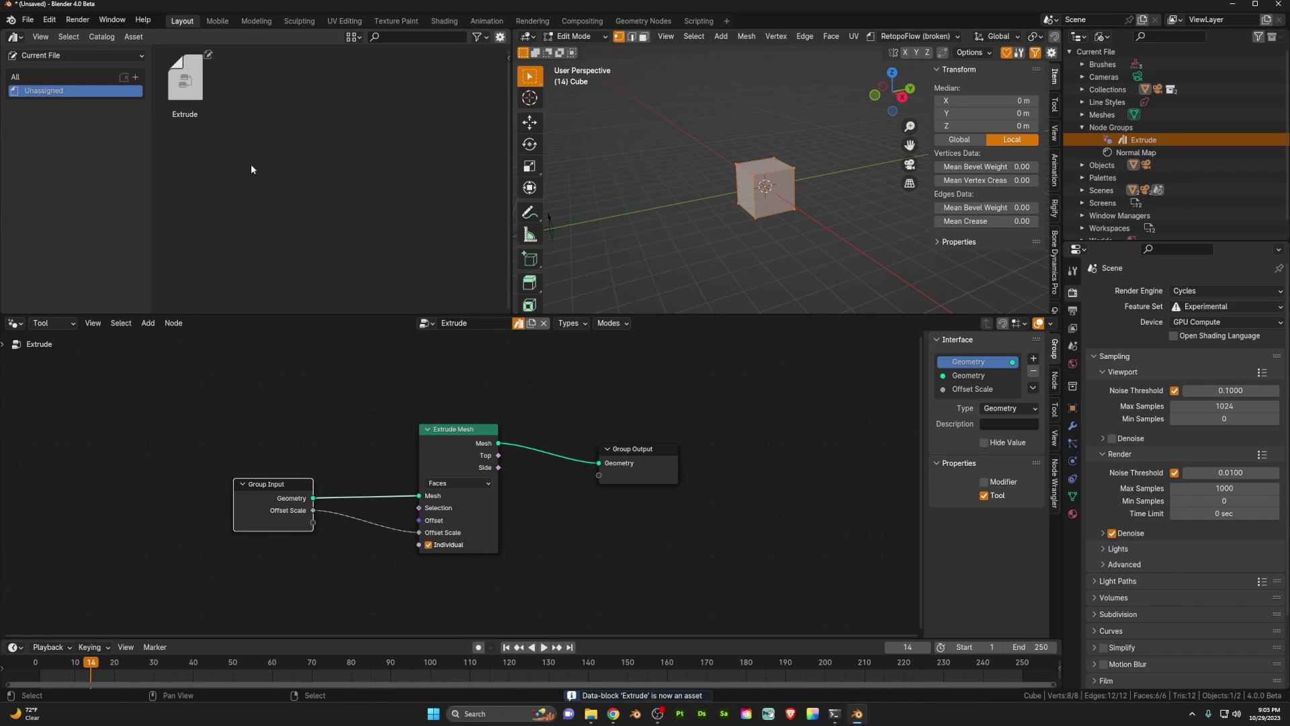
click(186, 94)
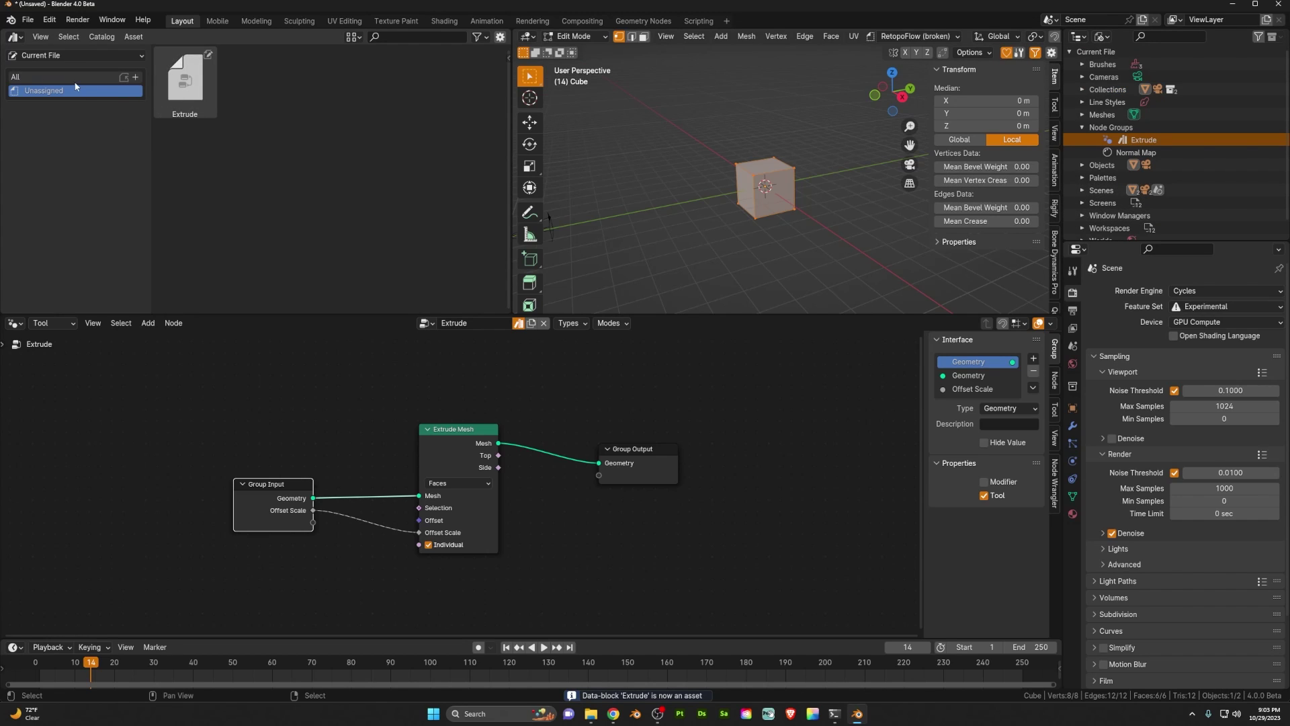
Create a catalog named 'Shotty Tools' and move the Extrude asset into it
click(135, 77)
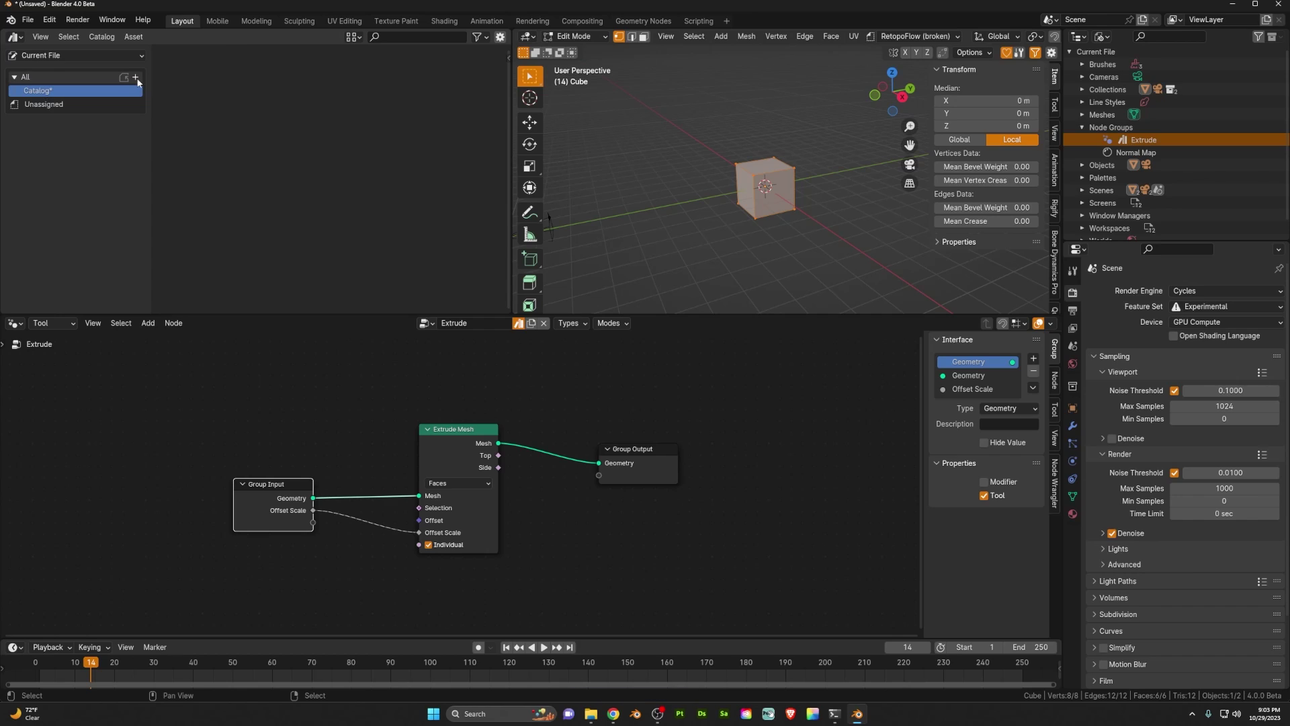
double_click(38, 90)
text(Sho)
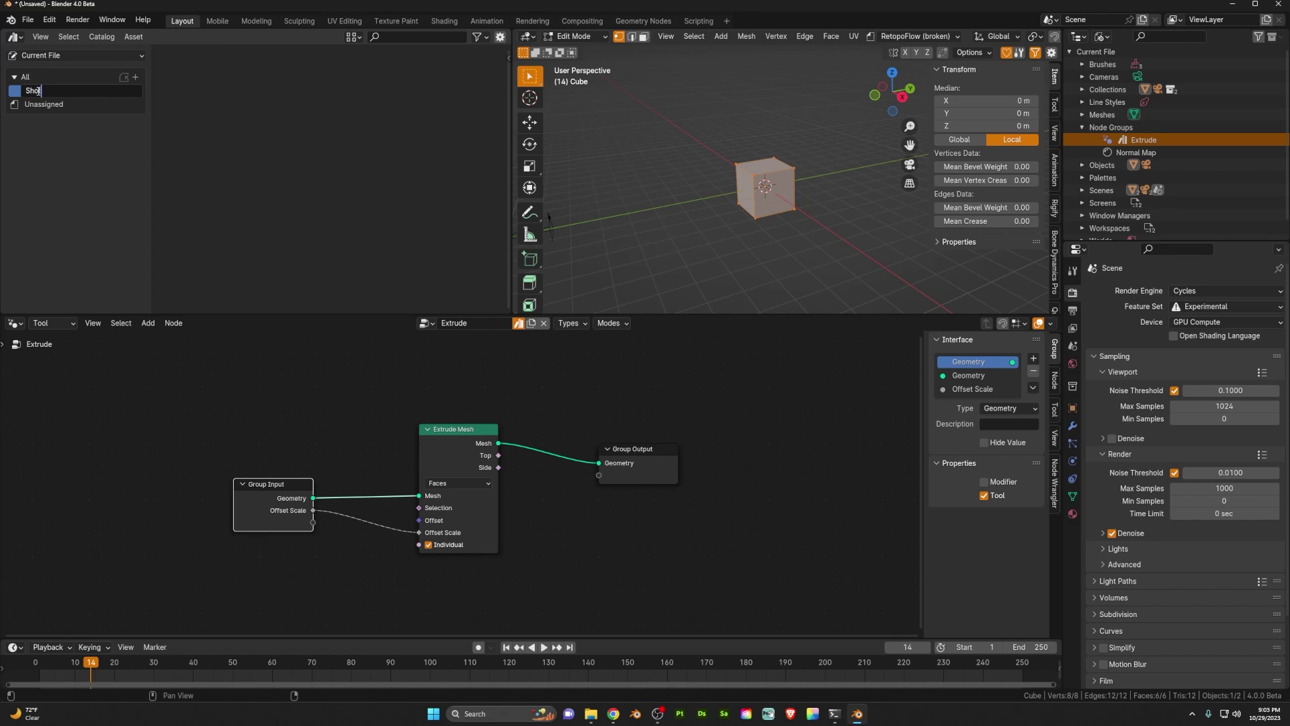
text(tty Tools)
key(Return)
click(44, 105)
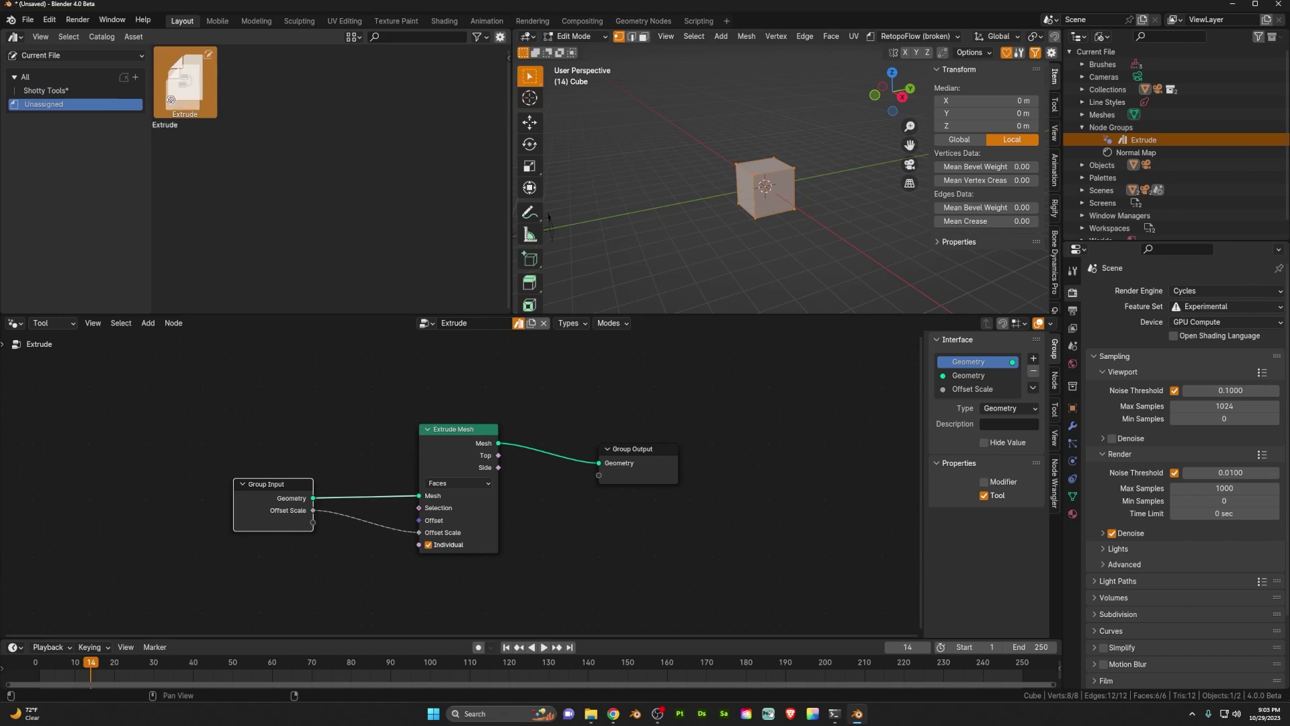
drag(171, 99, 67, 90)
click(67, 90)
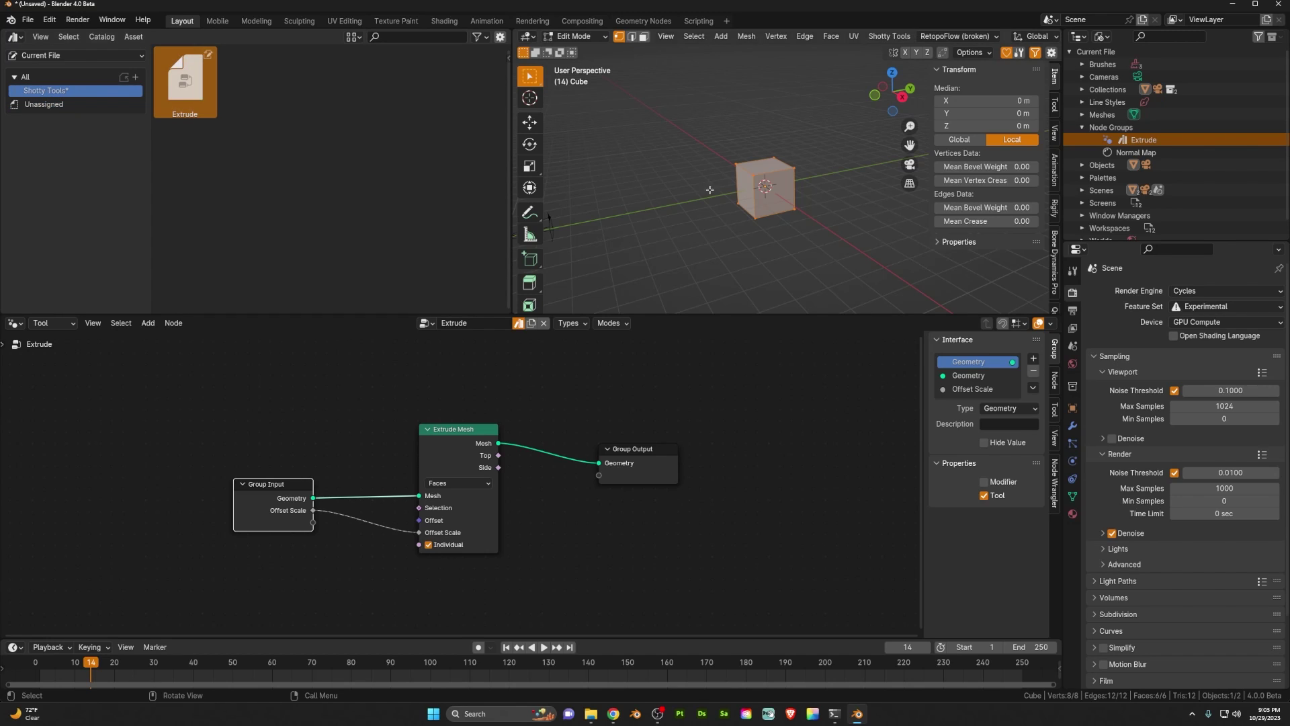
Check the new Shotty Tools header menu and the Add menu's mesh primitives
scroll(799, 159, up, 2)
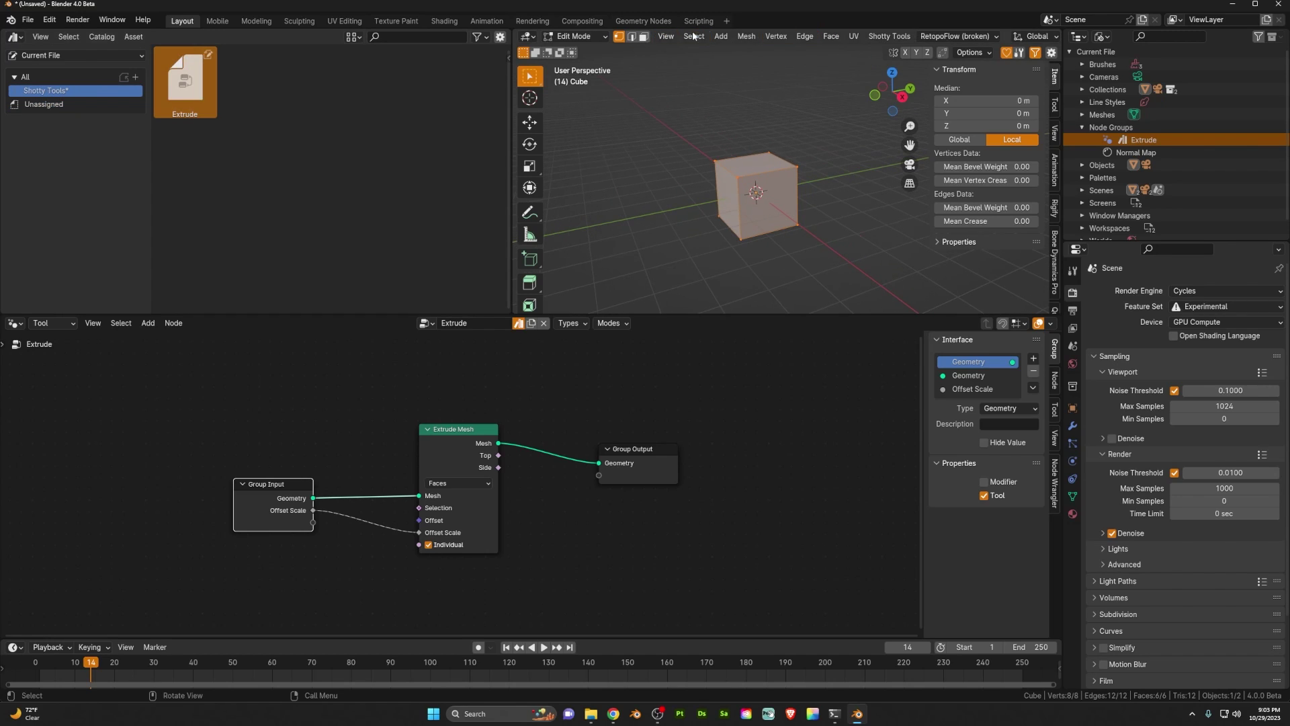
click(905, 40)
click(720, 36)
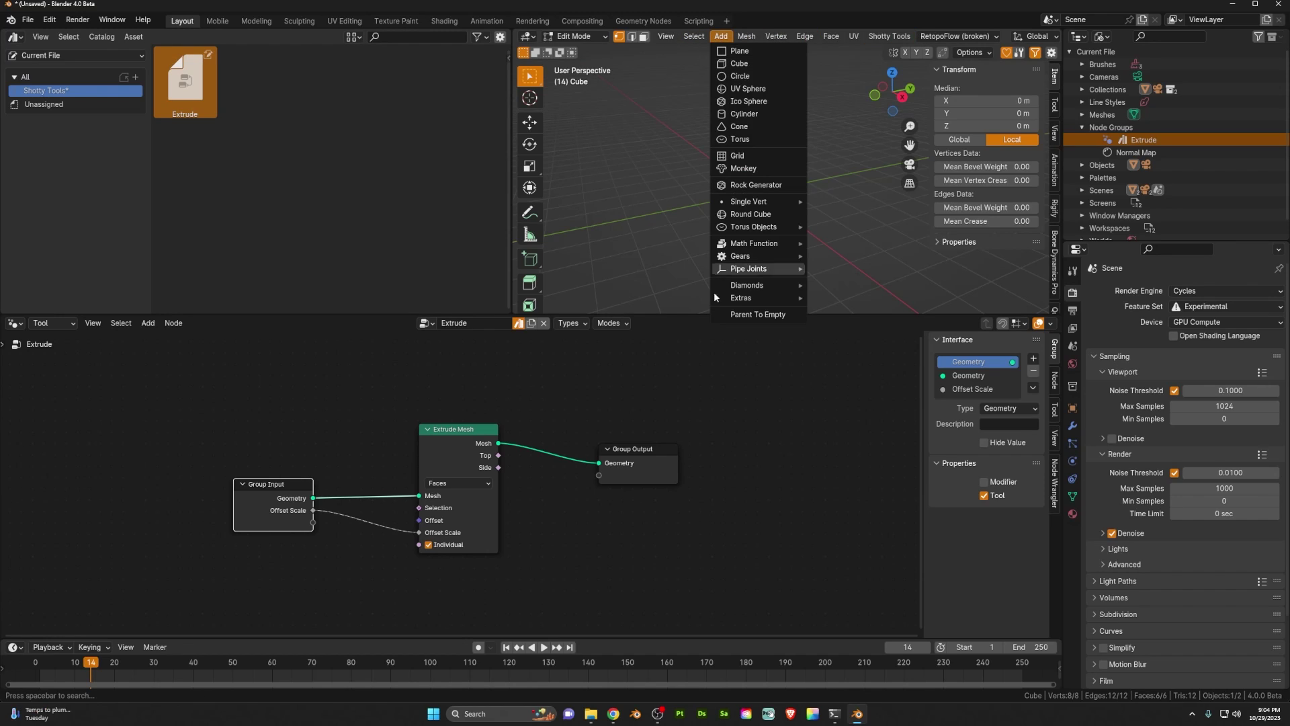
Rename the catalog to 'Add', cancel the save, and run Add > Extrude on the cube
double_click(40, 90)
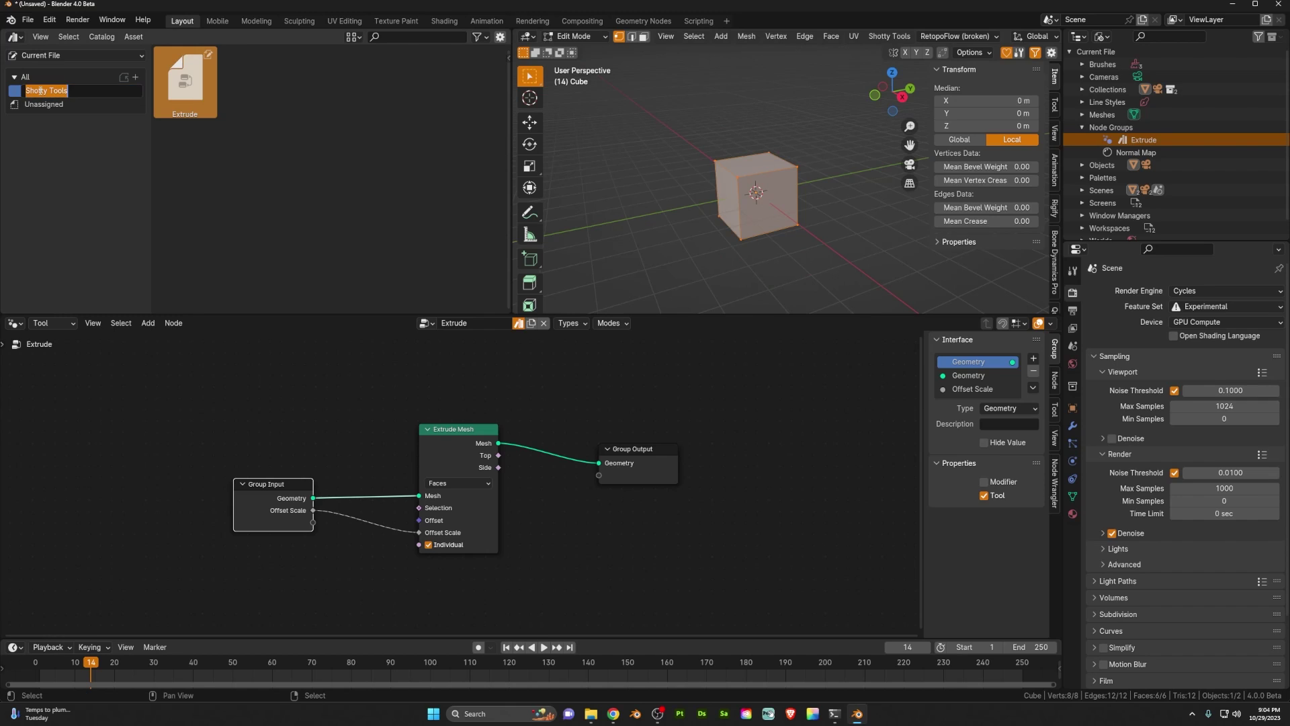
text(Add)
key(Return)
key(ctrl+s)
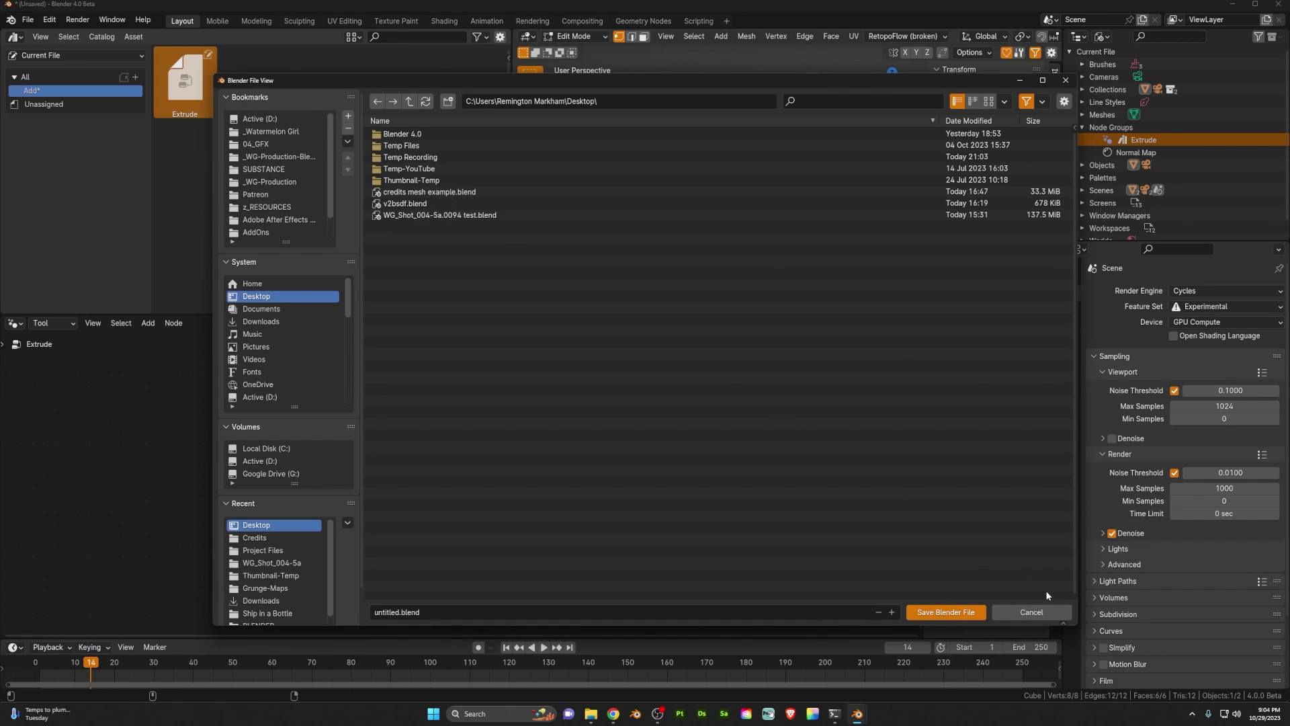
click(1029, 615)
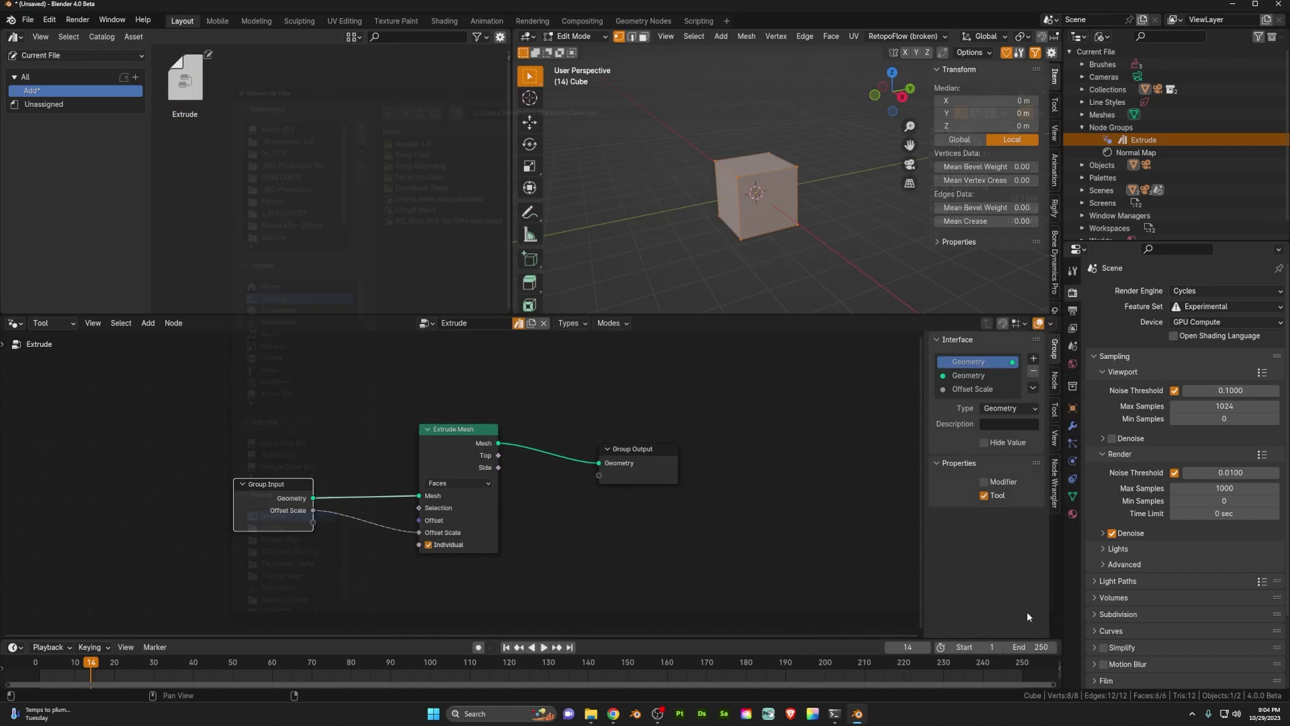
click(721, 37)
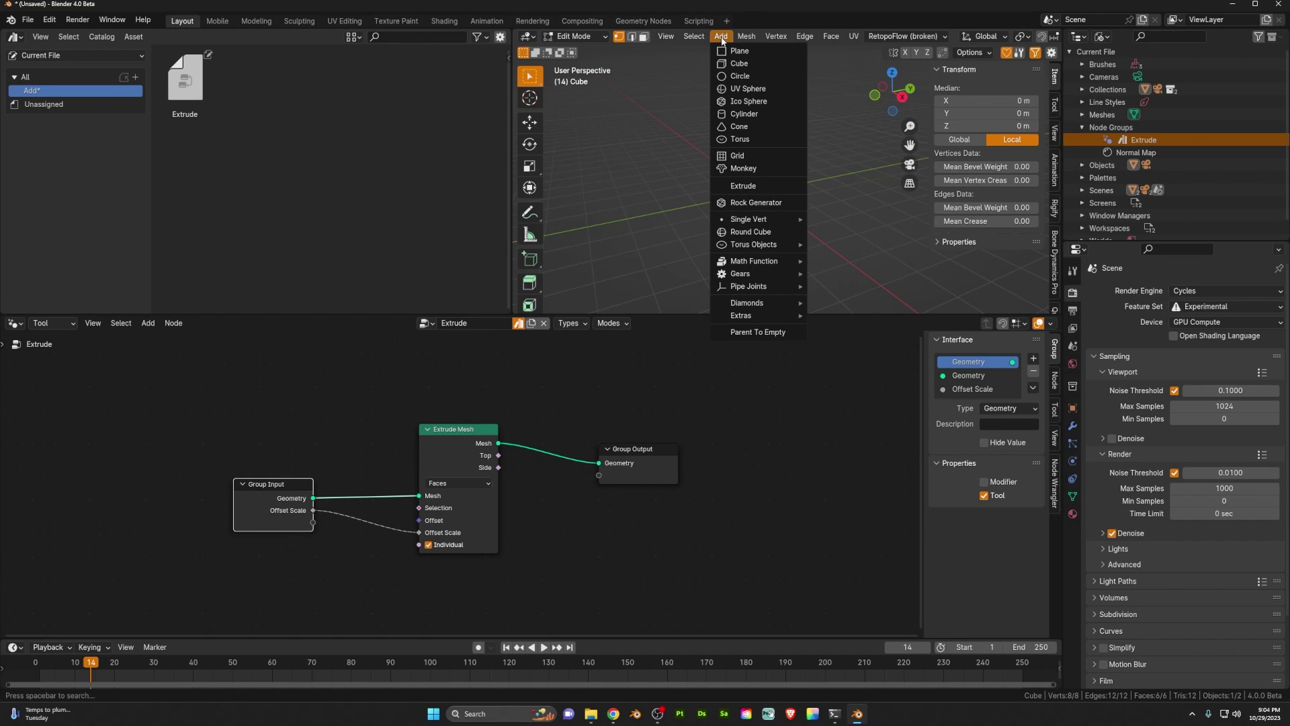
click(740, 187)
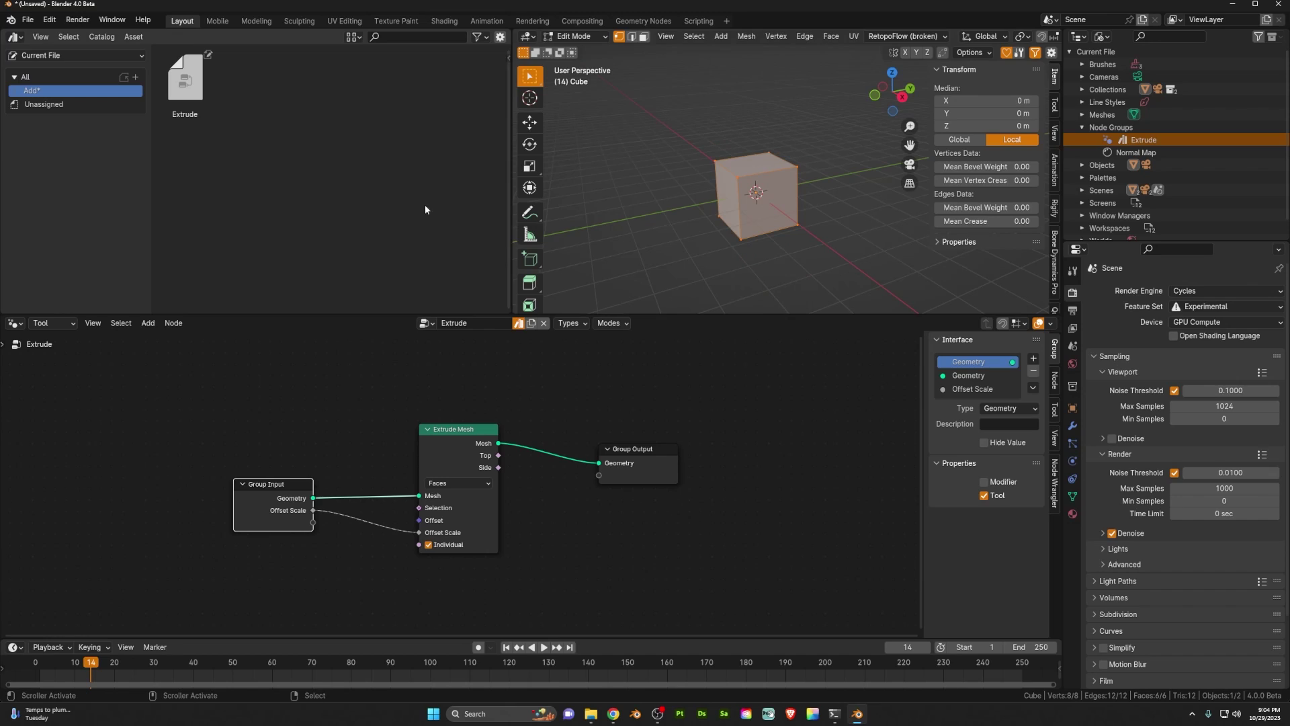
Bring up the viewport's Shift+A add menu, then drag across the view
key(shift+a)
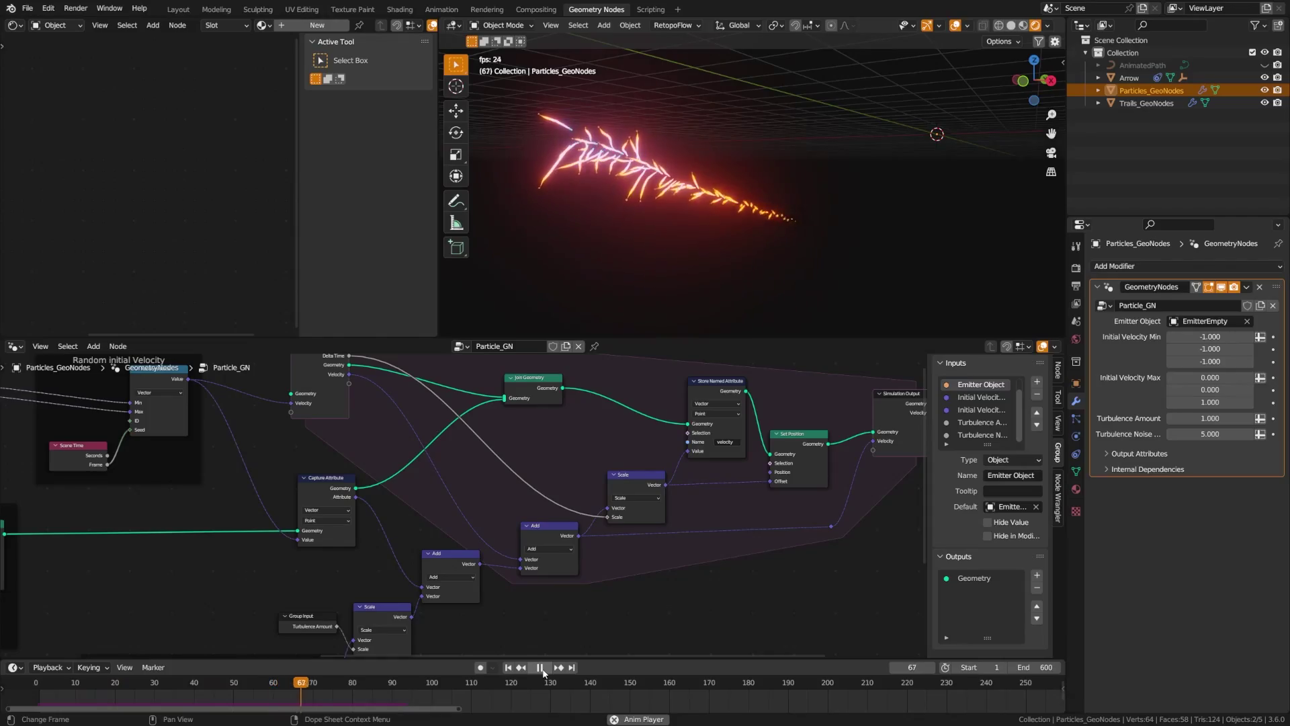
mouse_move(639, 377)
mouse_down()
mouse_move(763, 288)
mouse_move(907, 122)
mouse_up()
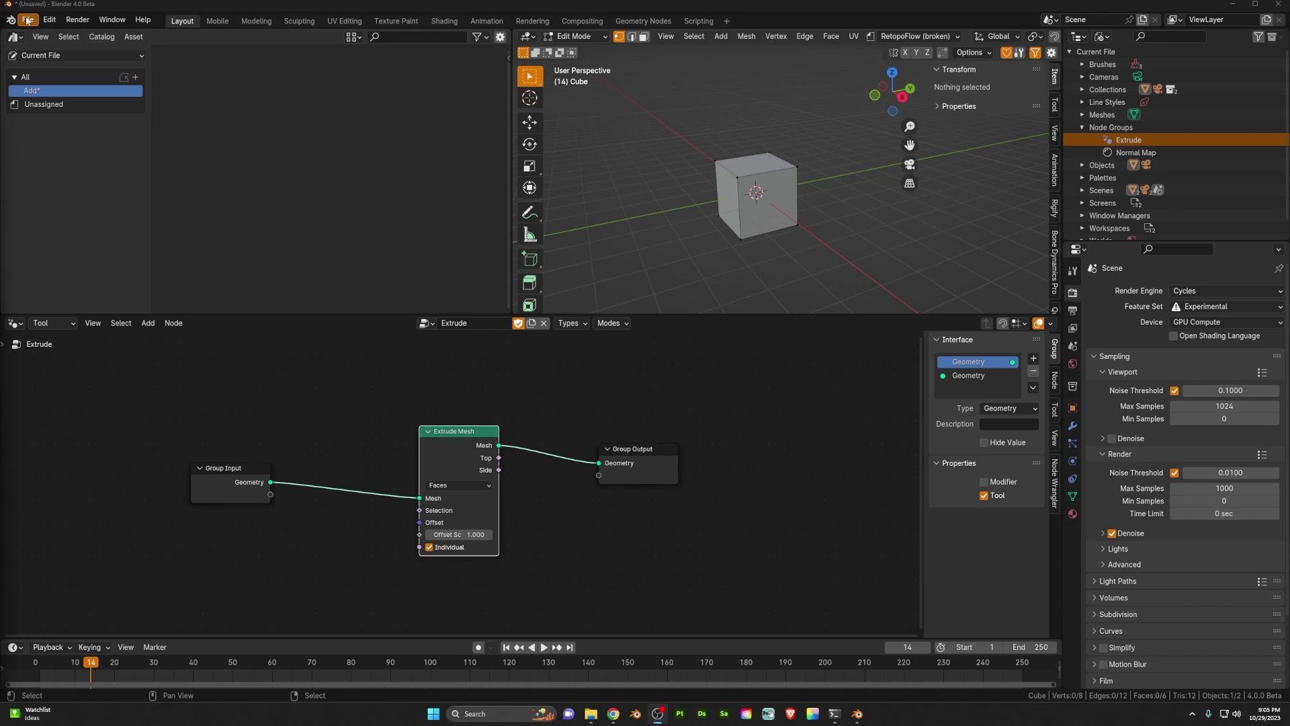
Start a new General file, discarding unsaved changes
click(28, 20)
mouse_move(43, 35)
click(182, 34)
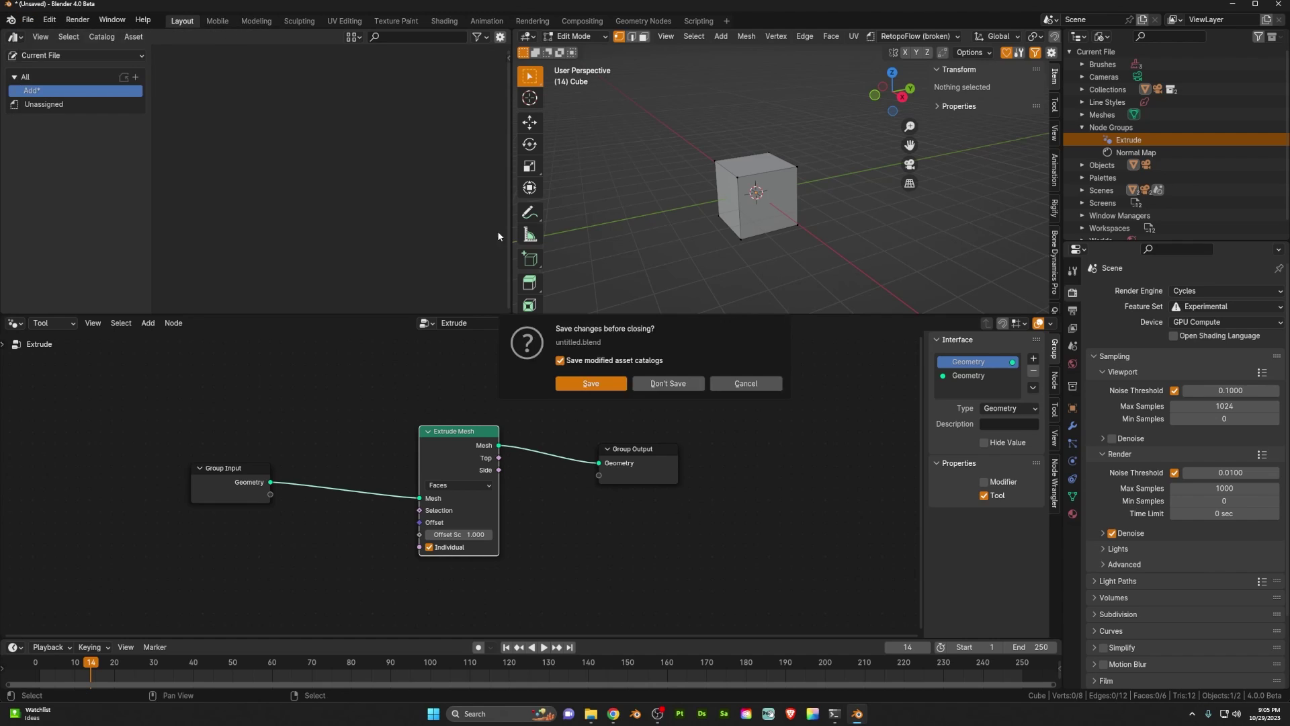
click(663, 381)
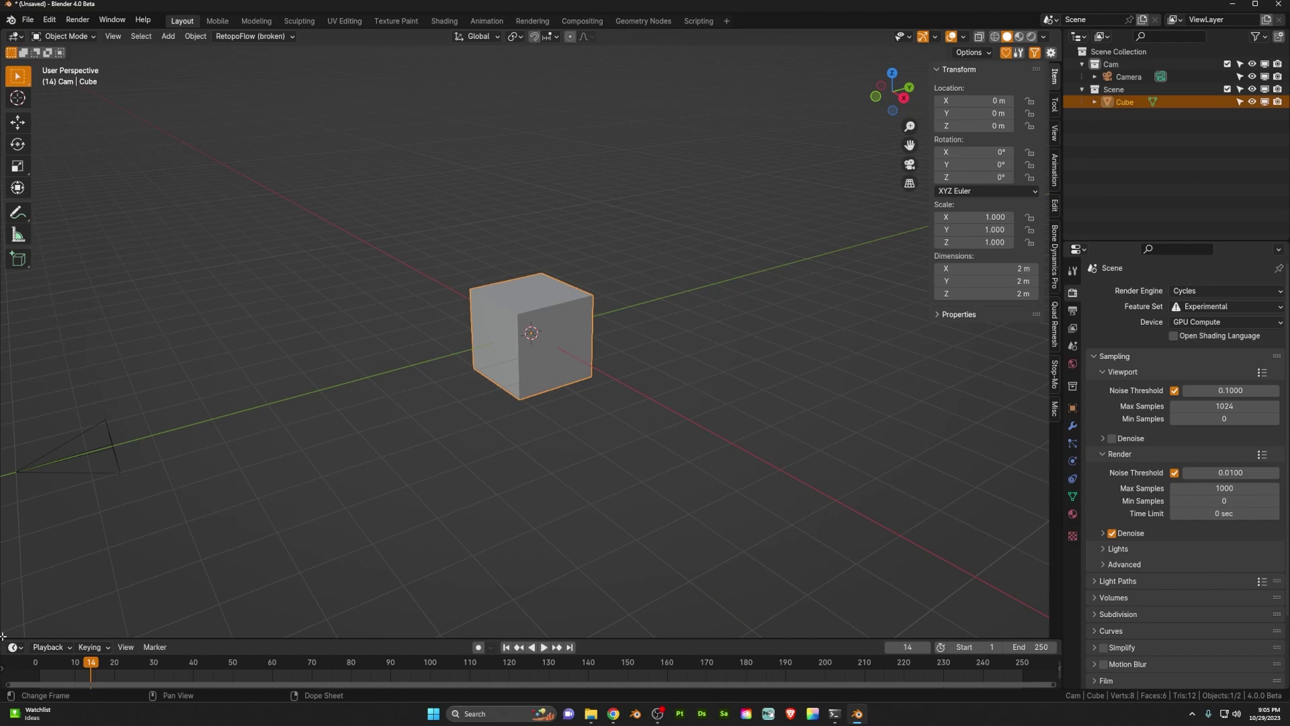
Split off a lower Geometry Node Editor, add a new node group to the cube, and switch it to Tool
drag(3, 635, 11, 272)
click(15, 274)
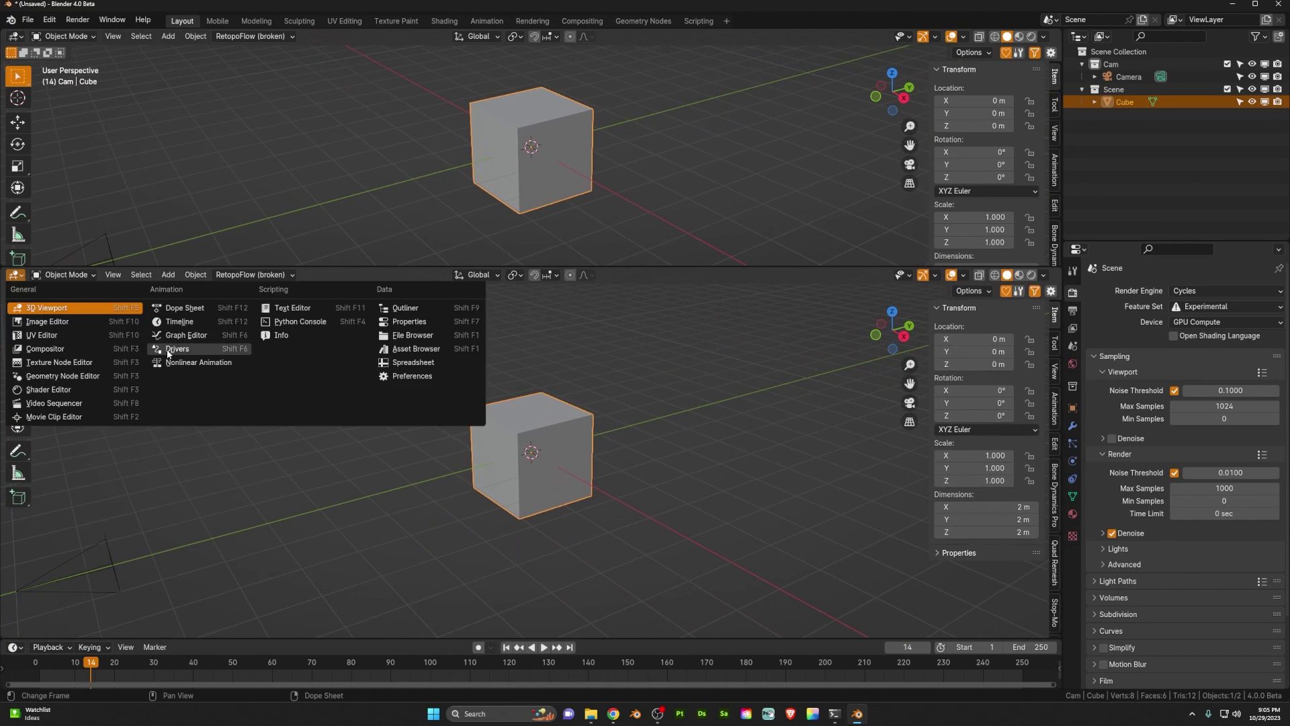
click(75, 376)
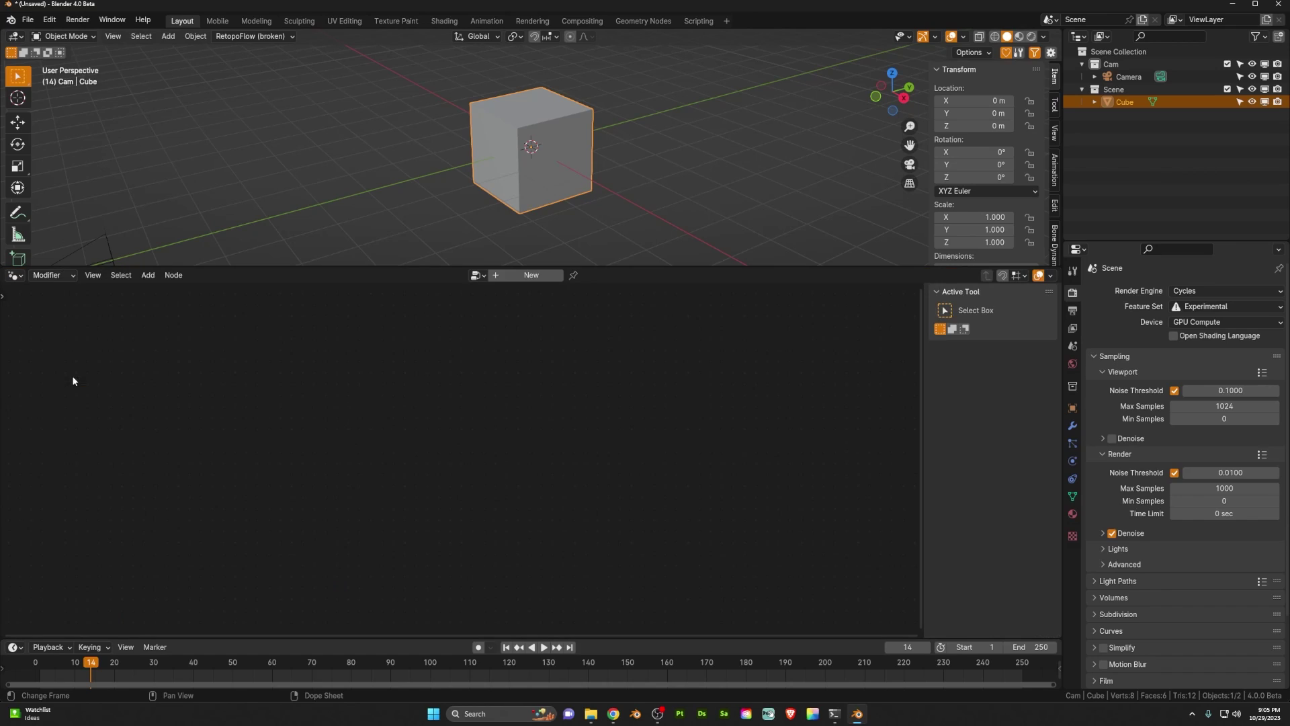
click(514, 276)
click(512, 276)
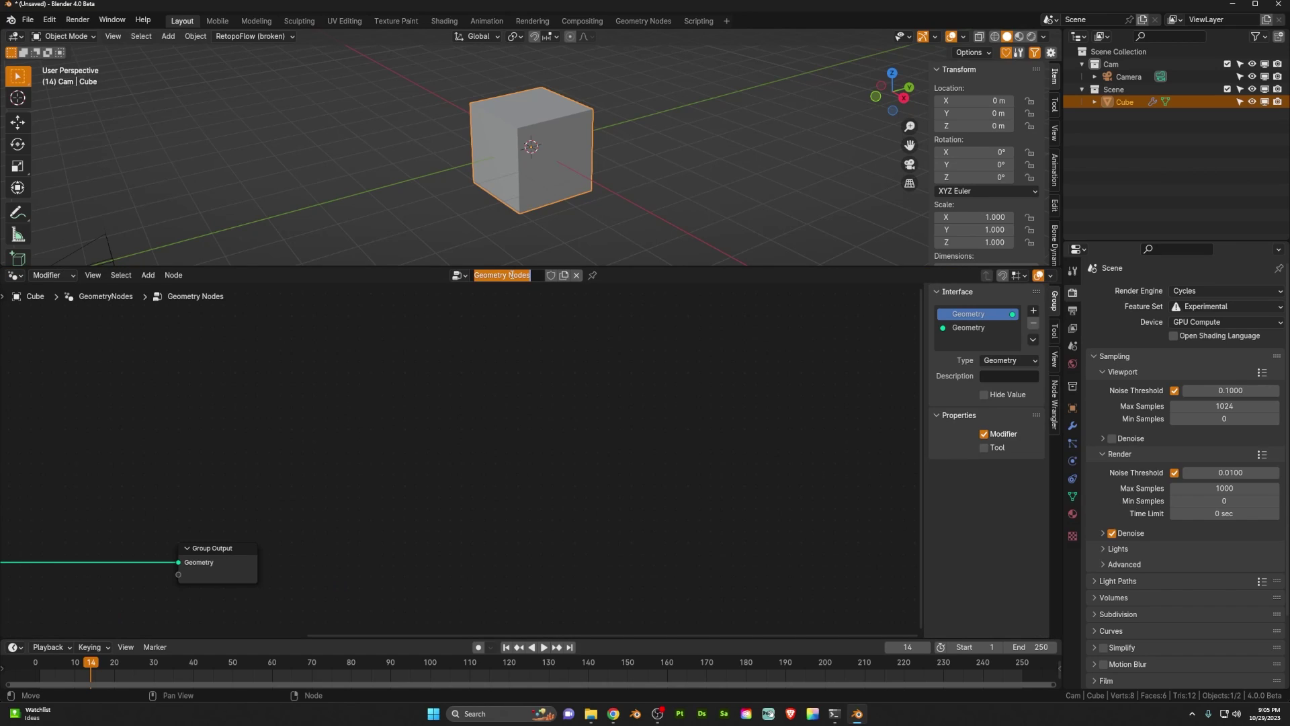
text(Circle)
key(Escape)
key(Home)
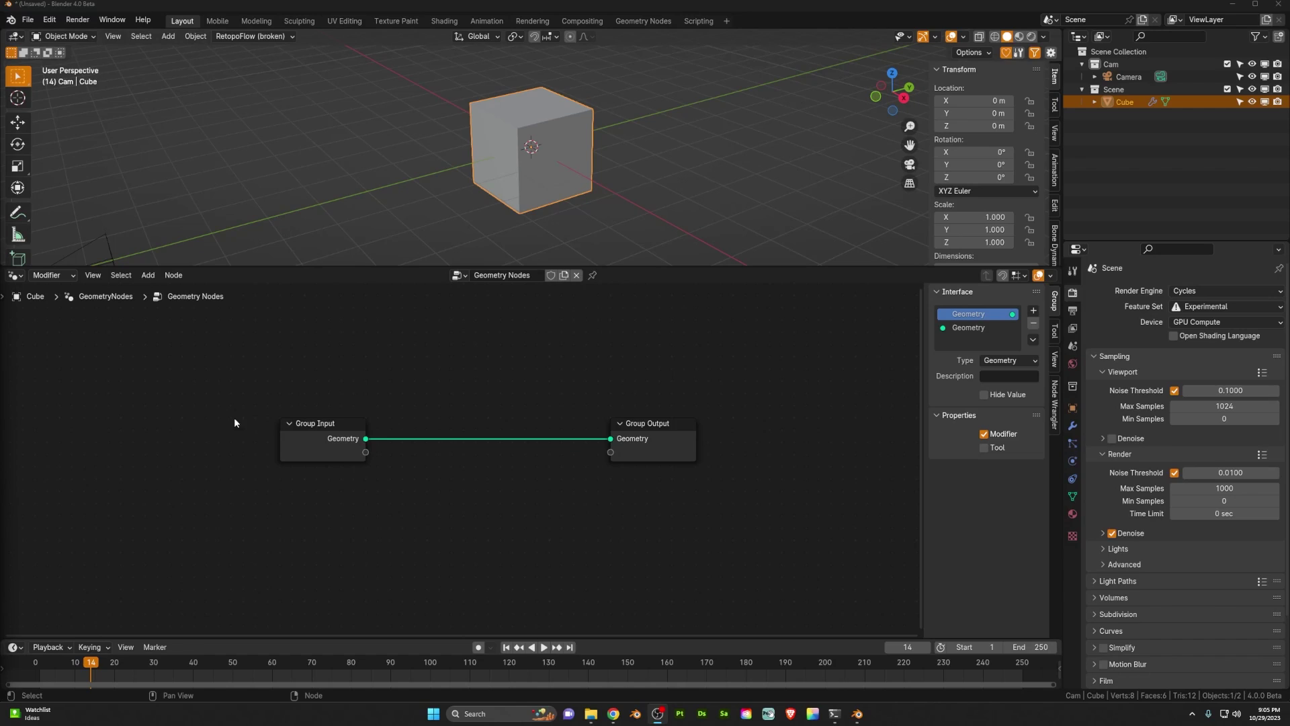
click(50, 283)
click(62, 320)
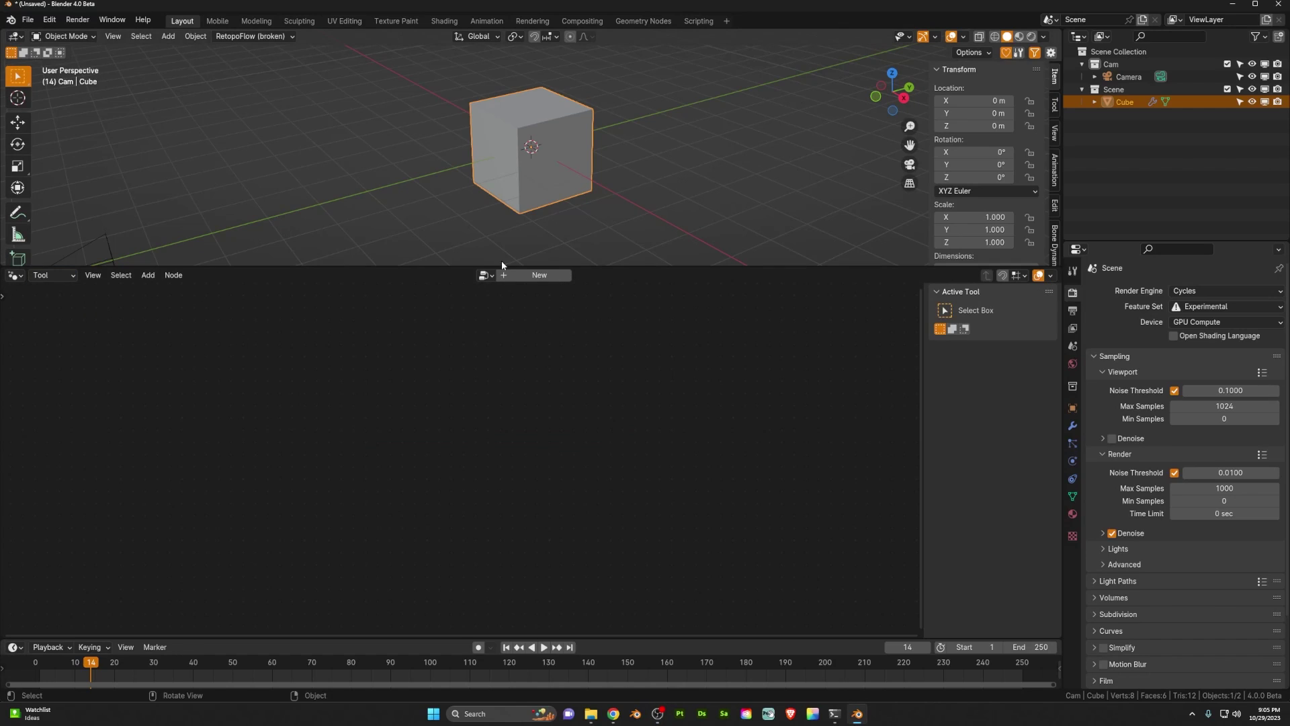
Create a new node tool group named 'Circle Array' and show the cube's modifier settings
click(506, 276)
double_click(492, 272)
text(Cir)
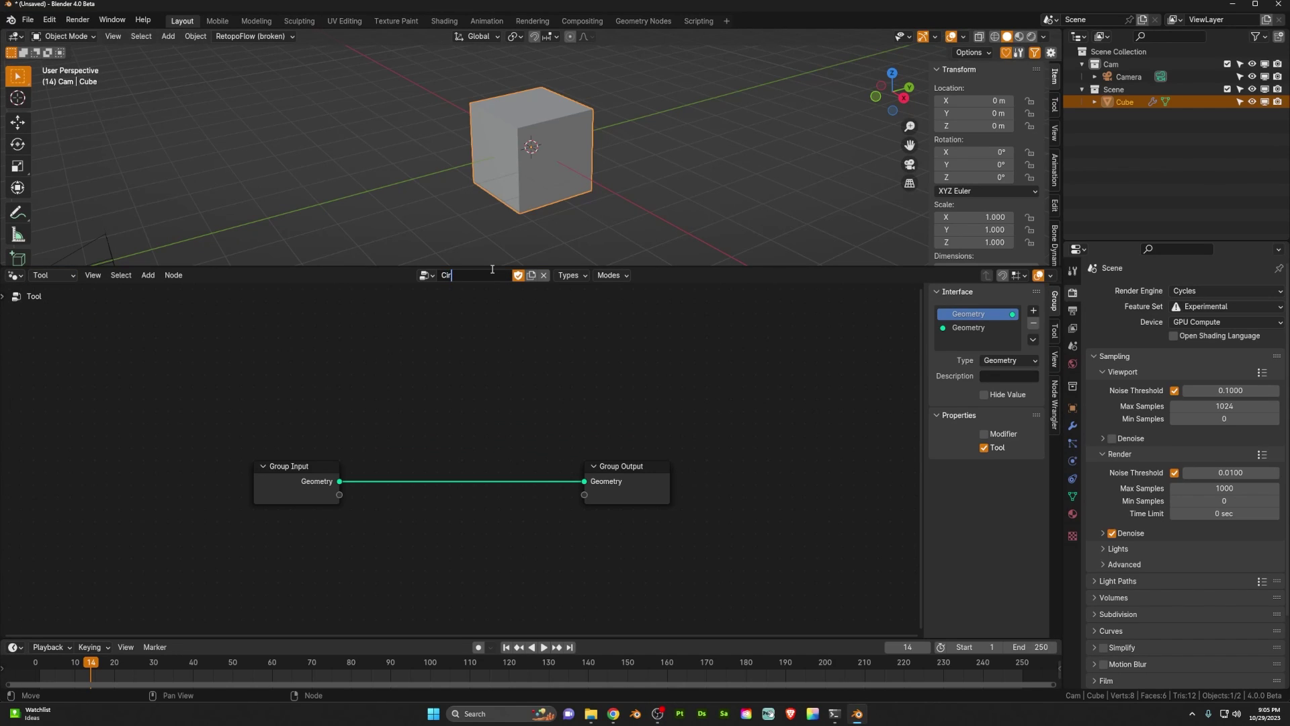
text(cle Array)
key(Return)
click(1073, 426)
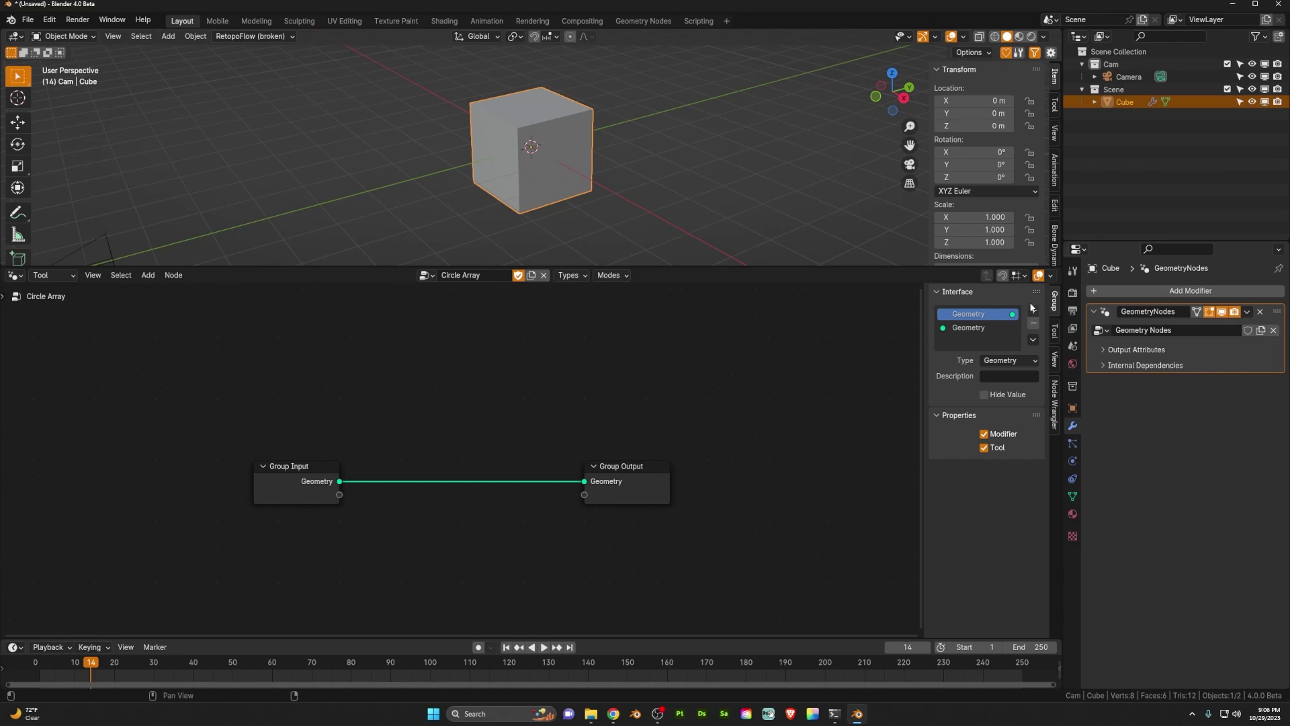
Add a Mesh Circle node, and drop an Instance on Points node onto the geometry link
middle_drag(385, 409, 370, 396)
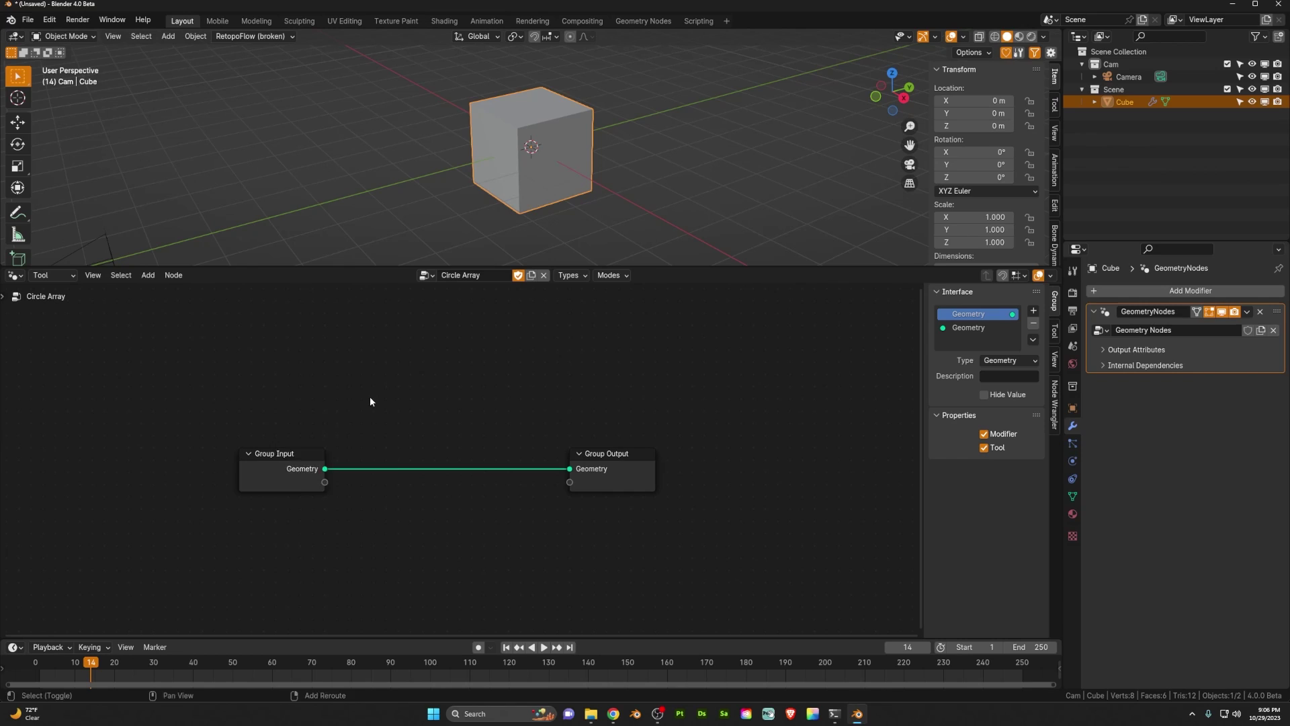
key(shift+a)
click(325, 395)
text(mesh c)
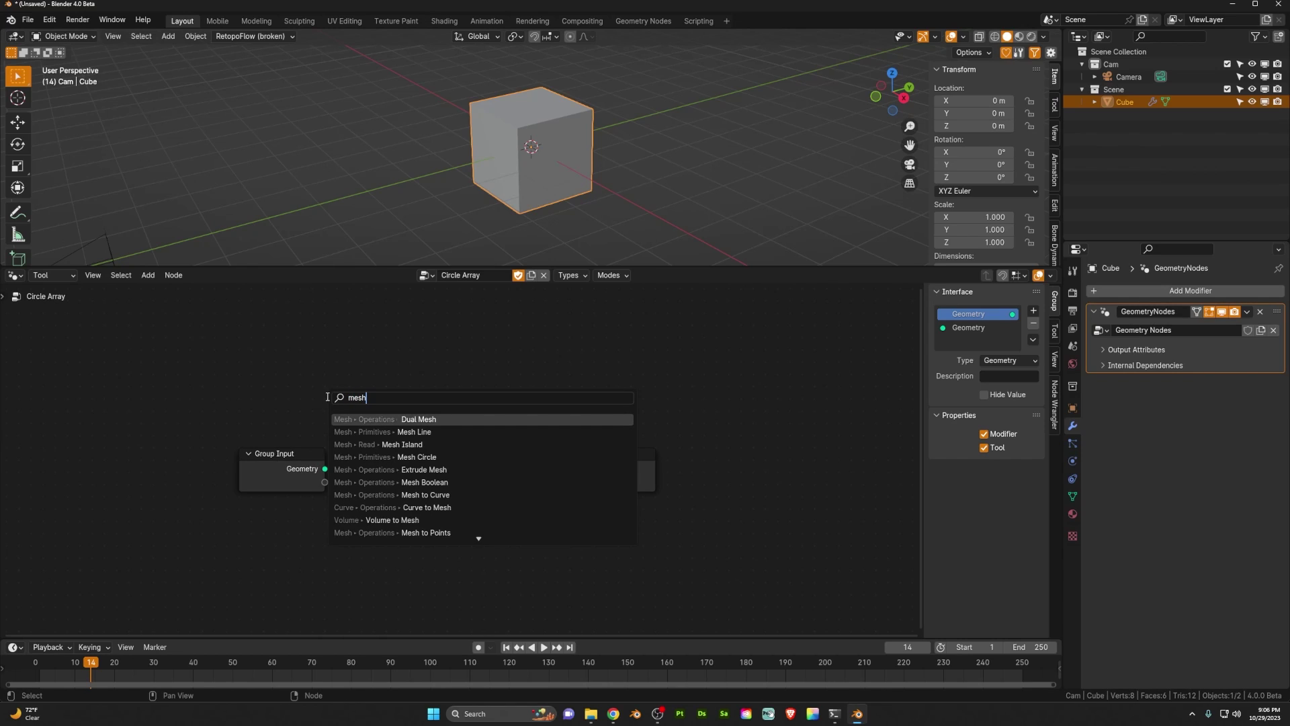
key(Return)
click(262, 539)
middle_drag(413, 529, 404, 498)
key(shift+a)
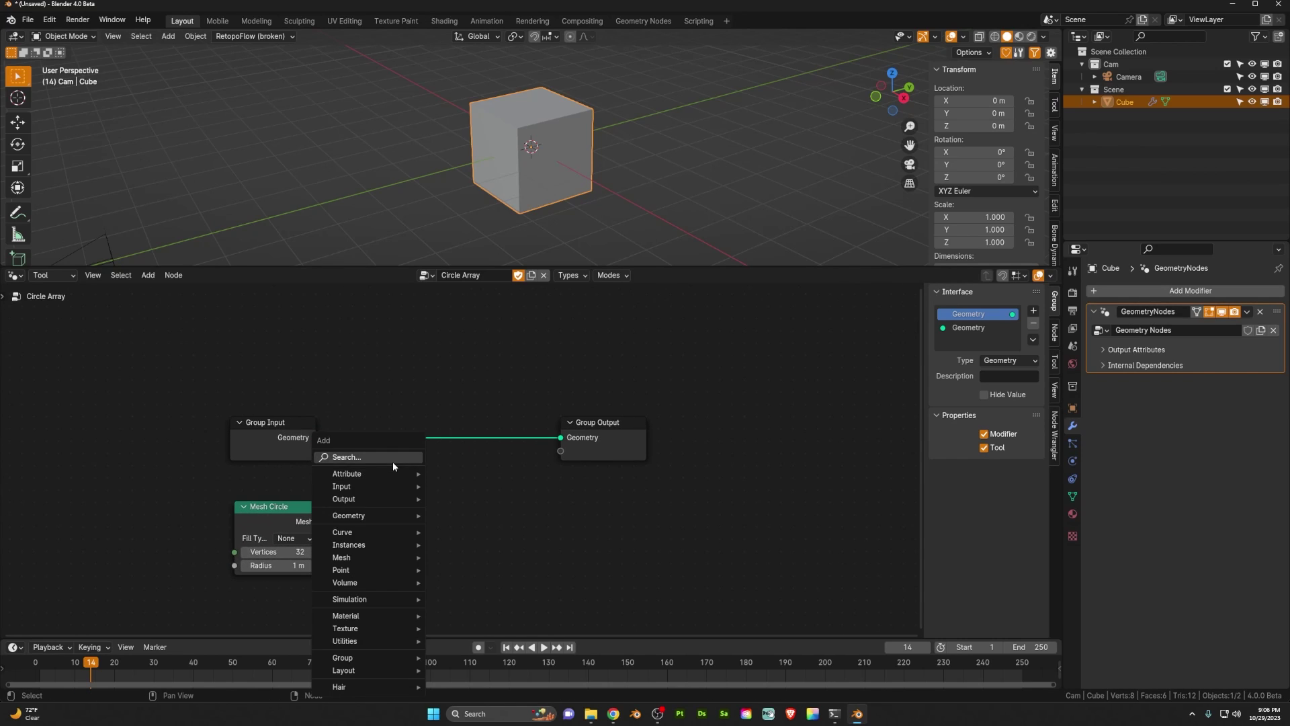
click(392, 461)
text(instance on p)
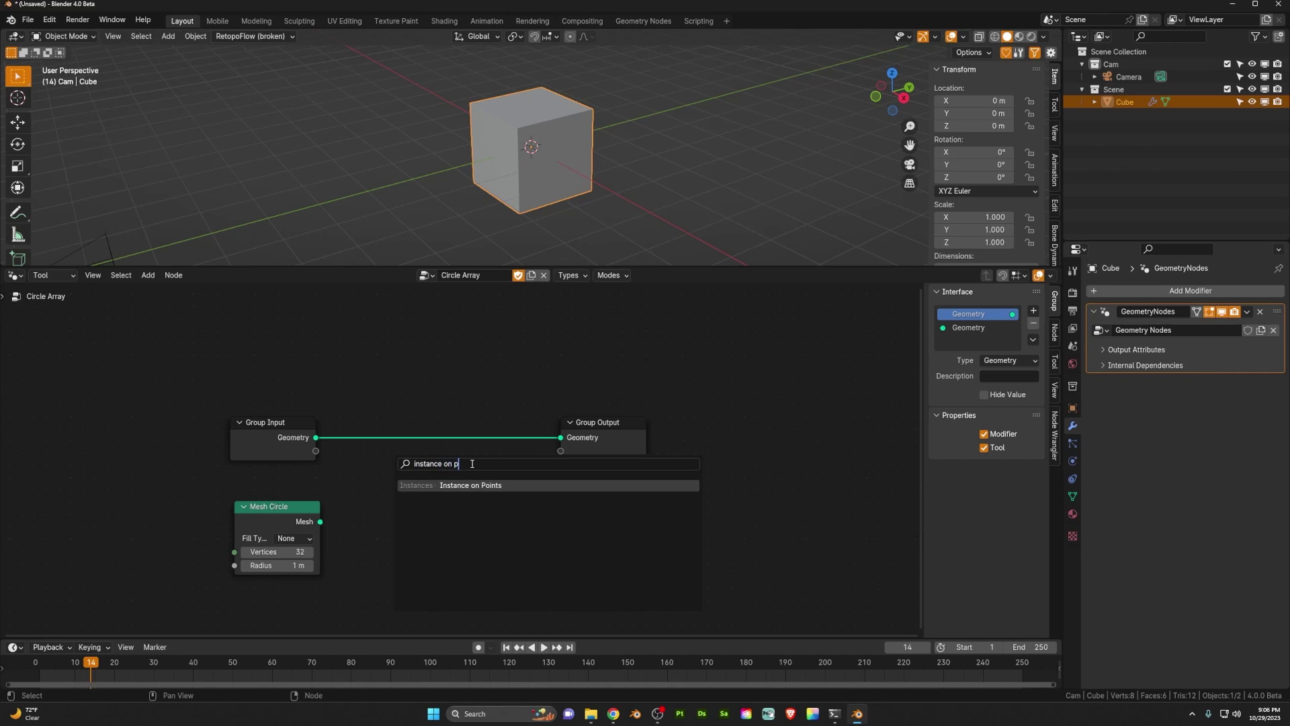
key(Return)
click(408, 403)
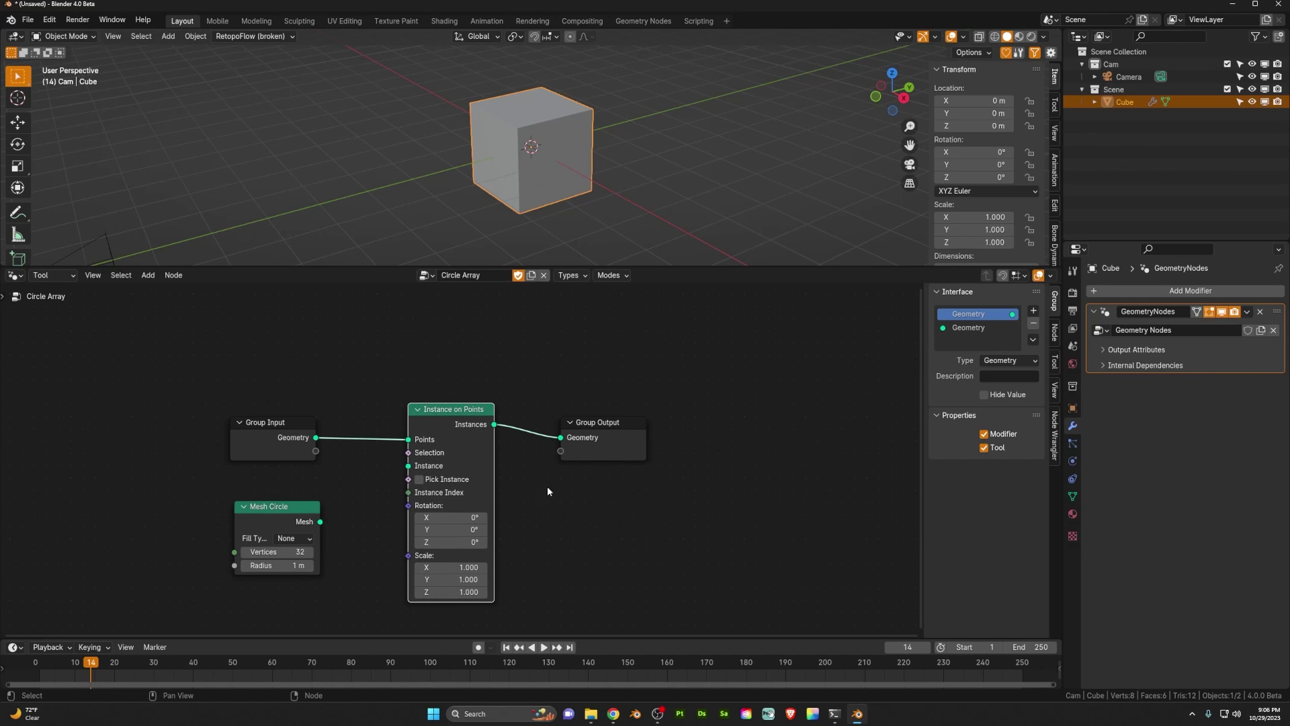
Feed the circle's mesh into Points and the input geometry into Instance, arranging the nodes
middle_drag(585, 501, 533, 465)
drag(545, 387, 547, 375)
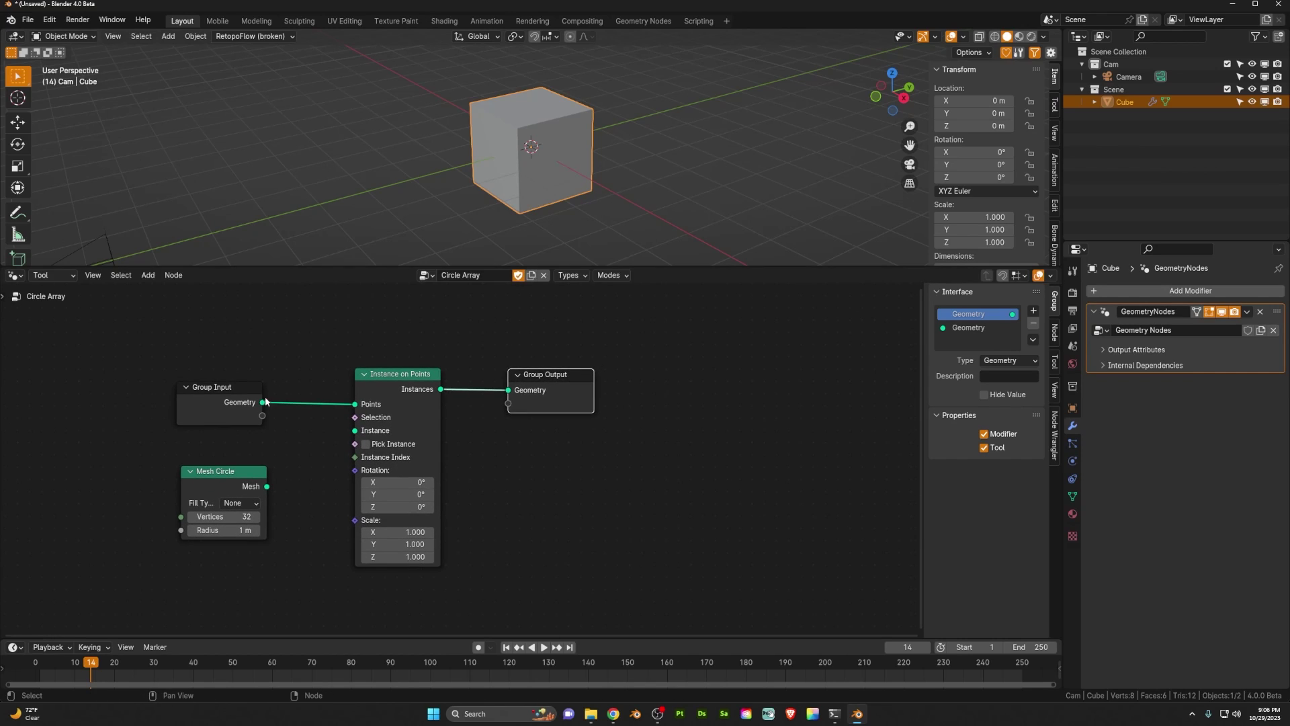
drag(265, 397, 255, 394)
drag(267, 486, 411, 376)
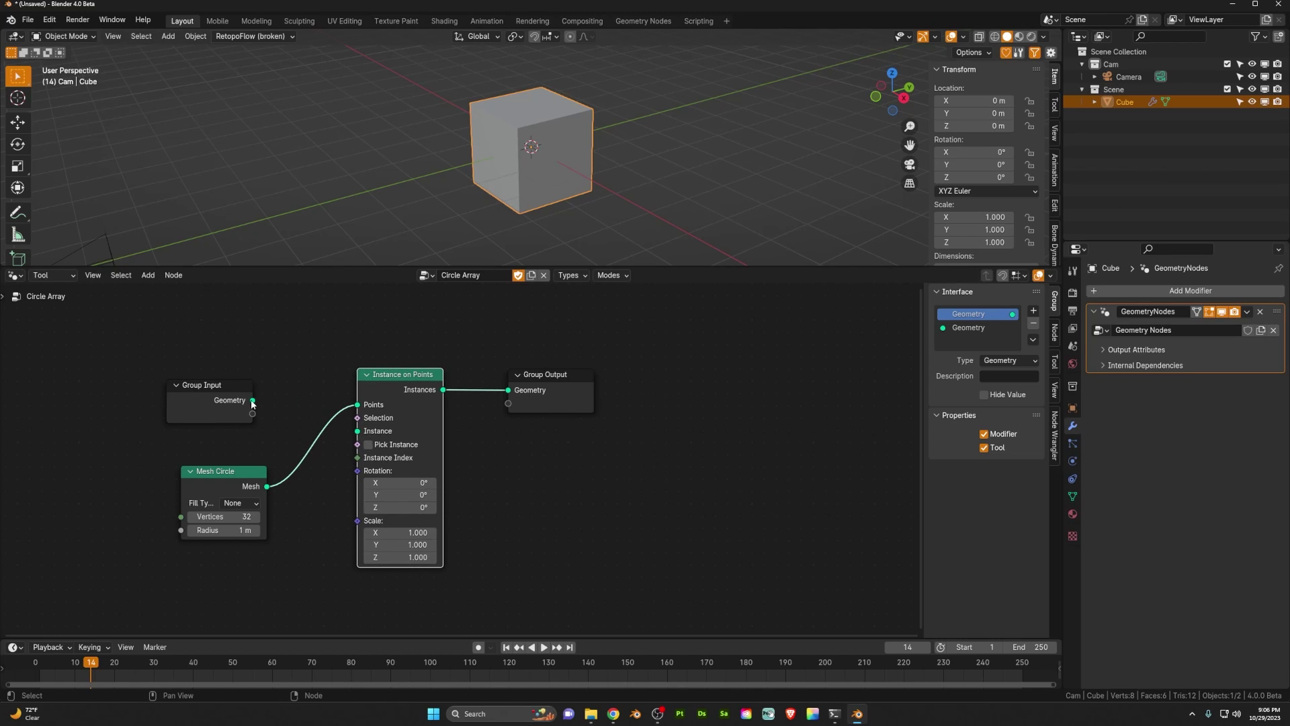
drag(253, 400, 355, 434)
drag(228, 472, 213, 445)
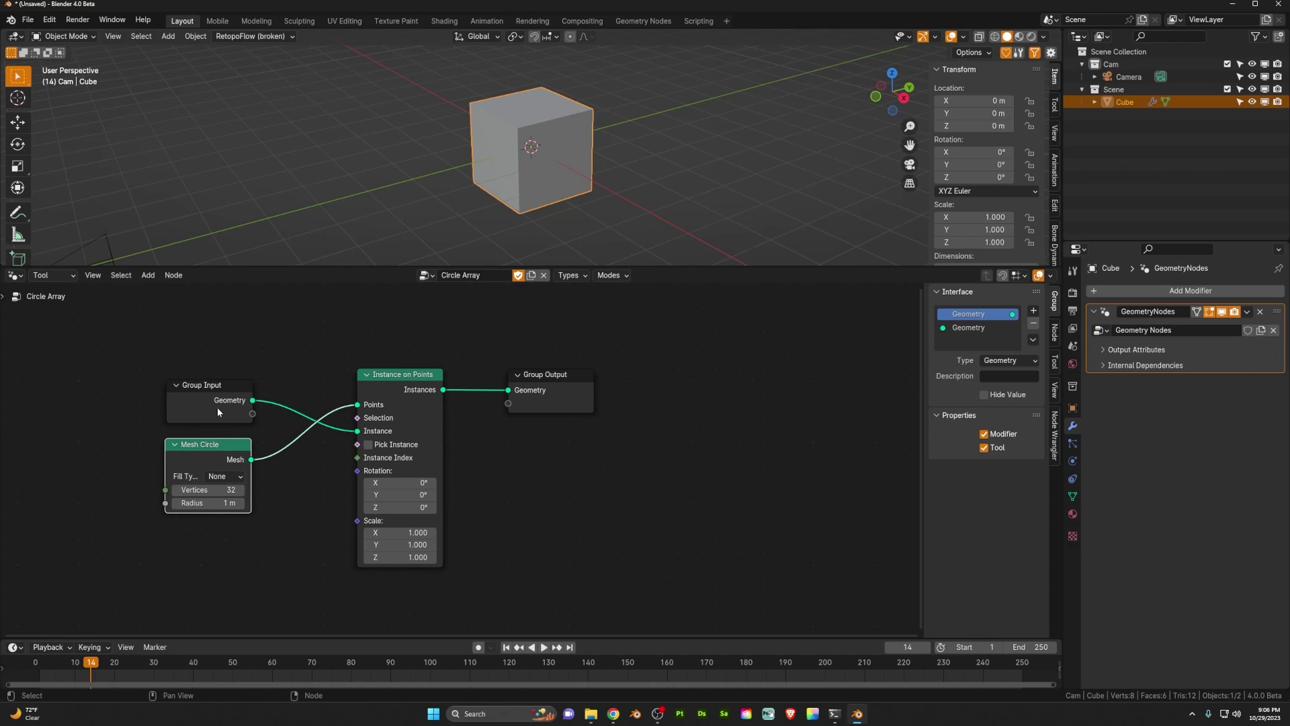
drag(216, 398, 212, 399)
middle_drag(234, 515, 238, 503)
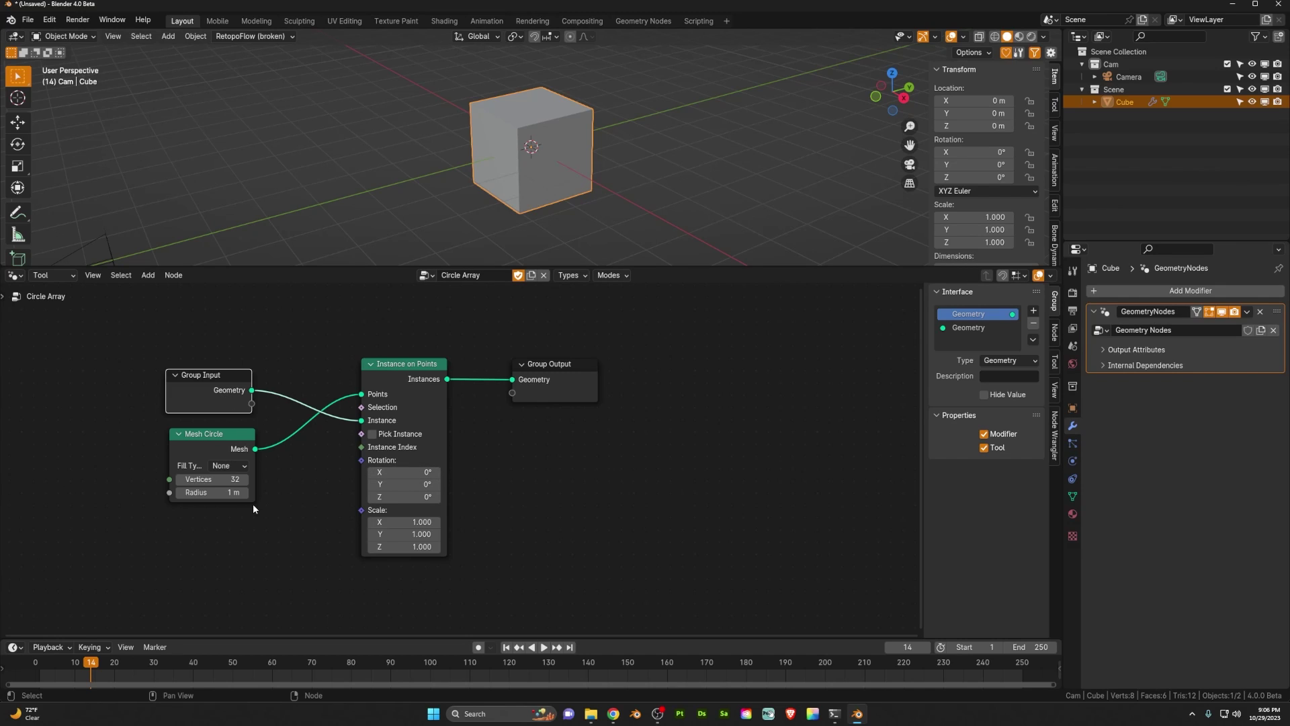
Expose Mesh Circle's Vertices and Radius as group inputs and tidy the node positions
drag(223, 403, 65, 384)
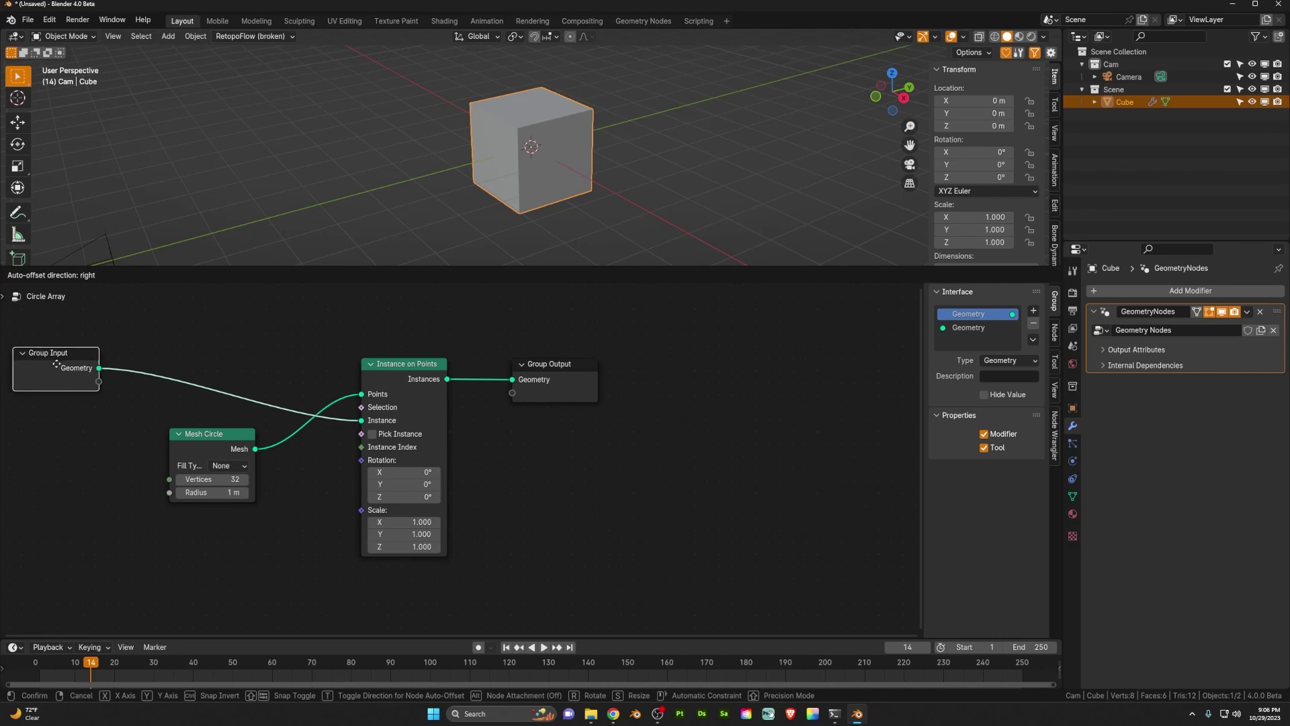
middle_drag(64, 384, 218, 387)
drag(323, 482, 247, 387)
drag(324, 495, 236, 398)
drag(579, 380, 550, 379)
drag(749, 375, 706, 375)
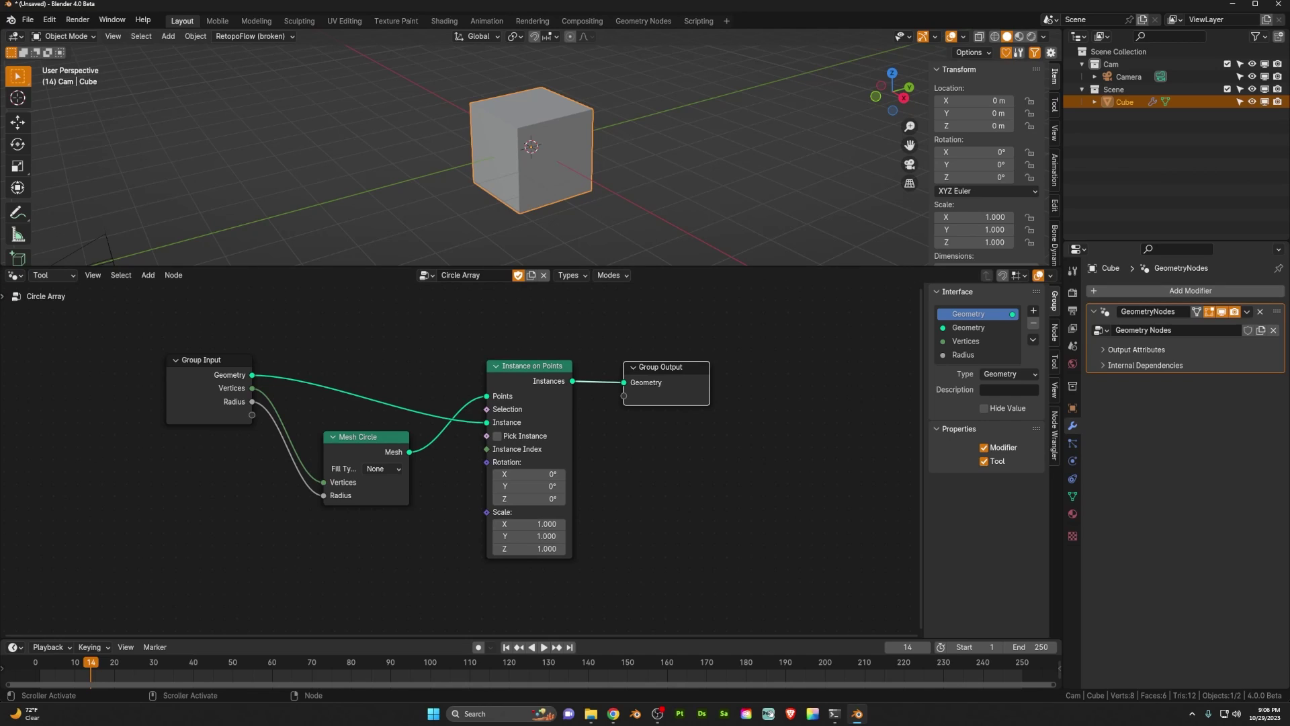
Add Circle Array as the cube's modifier and set it to 5 cubes on a 4.28 m radius
click(1167, 291)
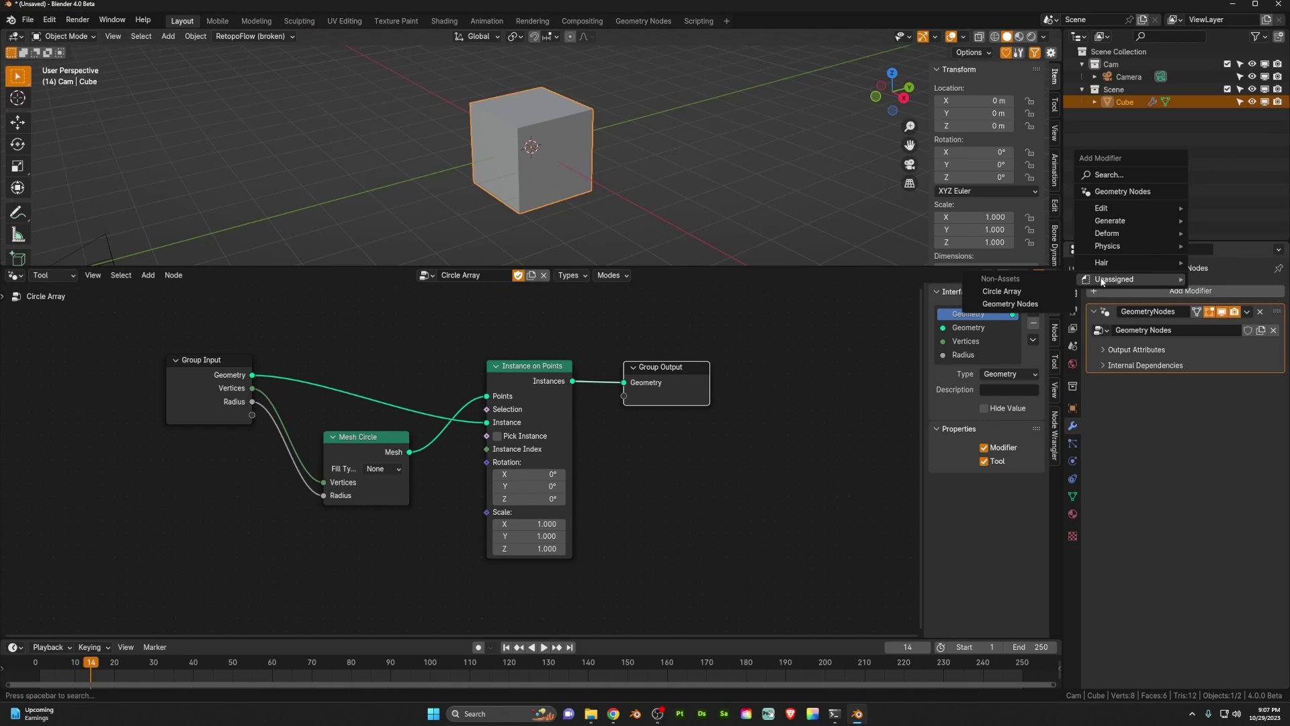
click(1001, 291)
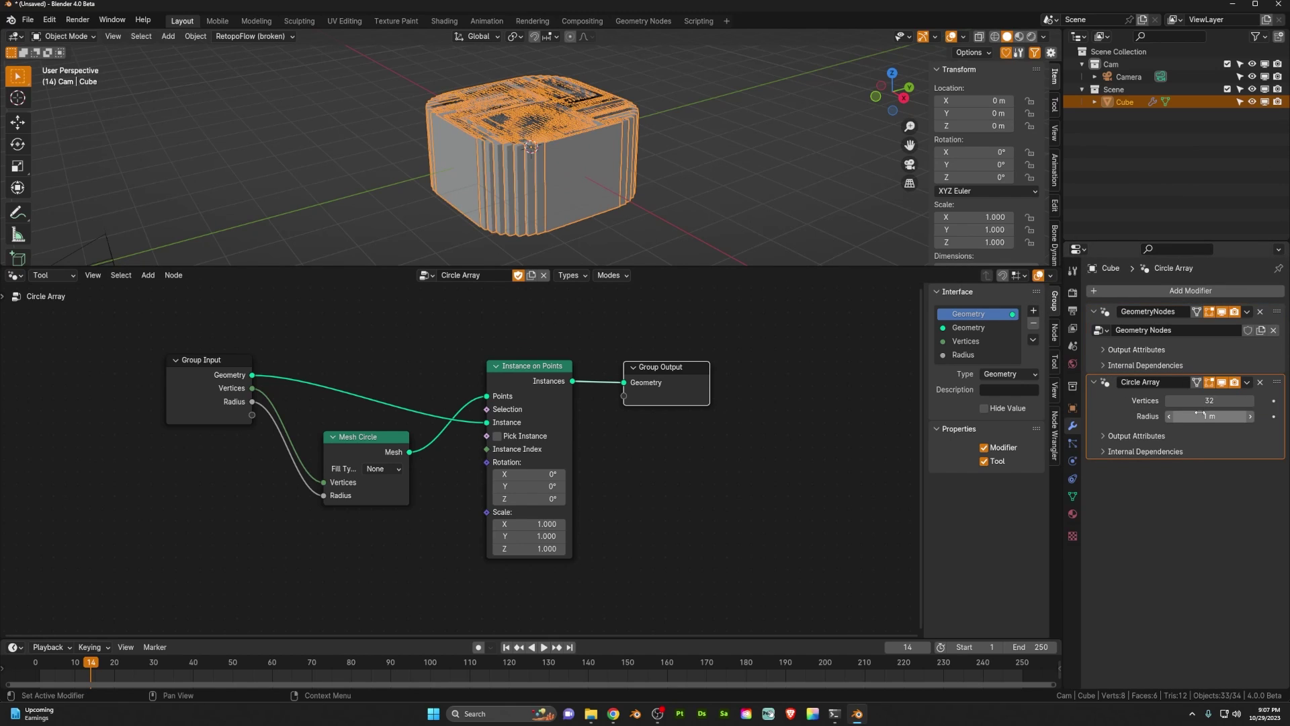
middle_drag(606, 170, 595, 200)
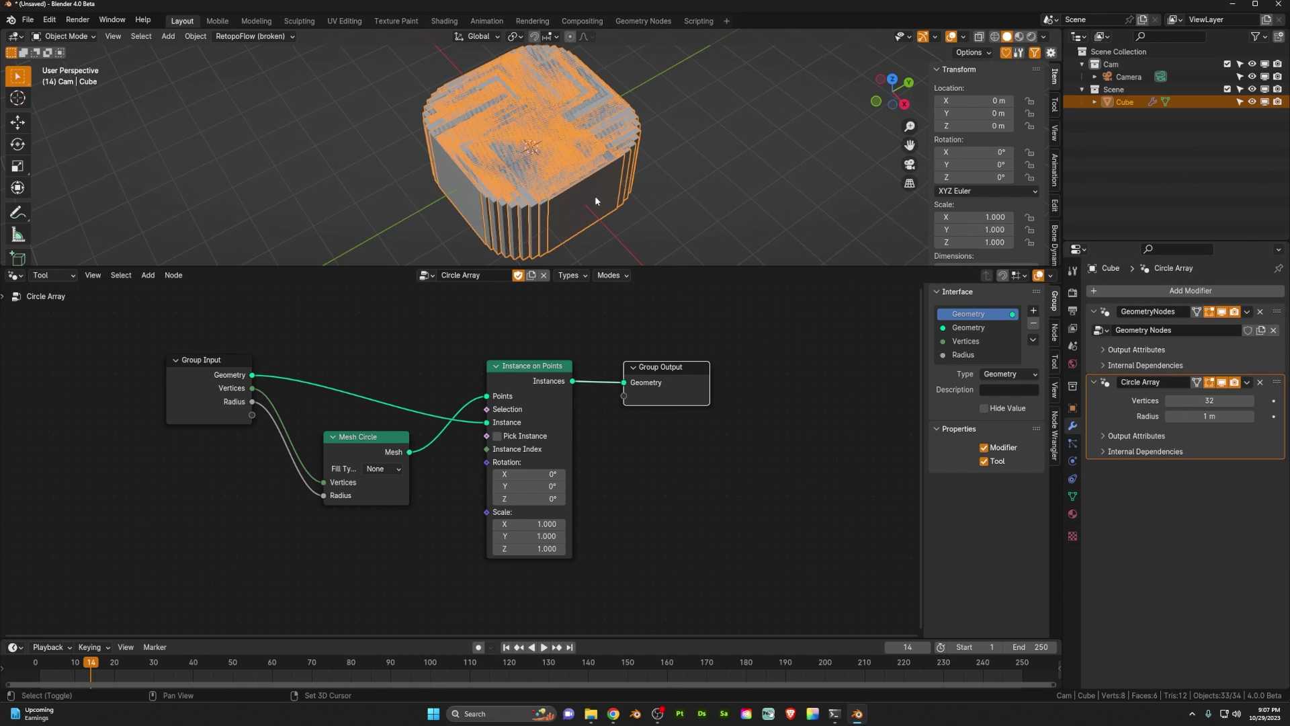
drag(1243, 416, 1267, 416)
drag(1210, 400, 1183, 400)
scroll(605, 248, down, 5)
middle_drag(590, 219, 586, 208)
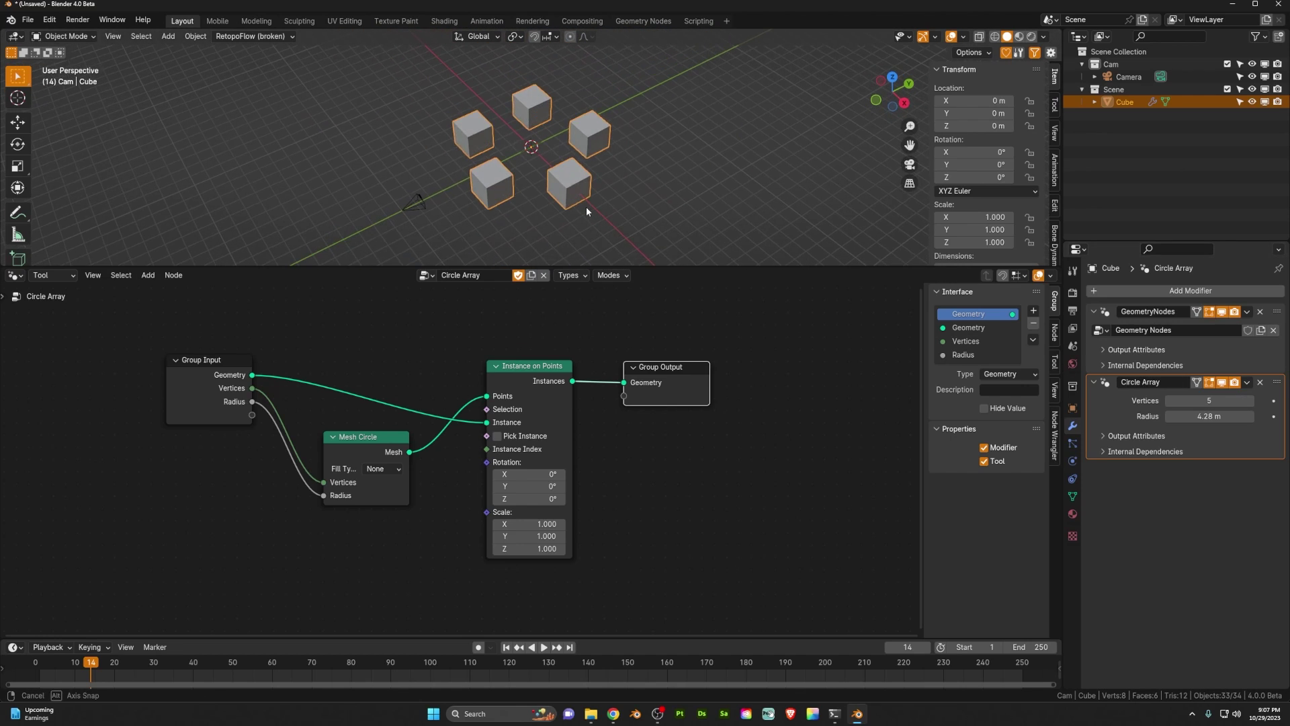
scroll(585, 207, up, 2)
drag(354, 438, 354, 436)
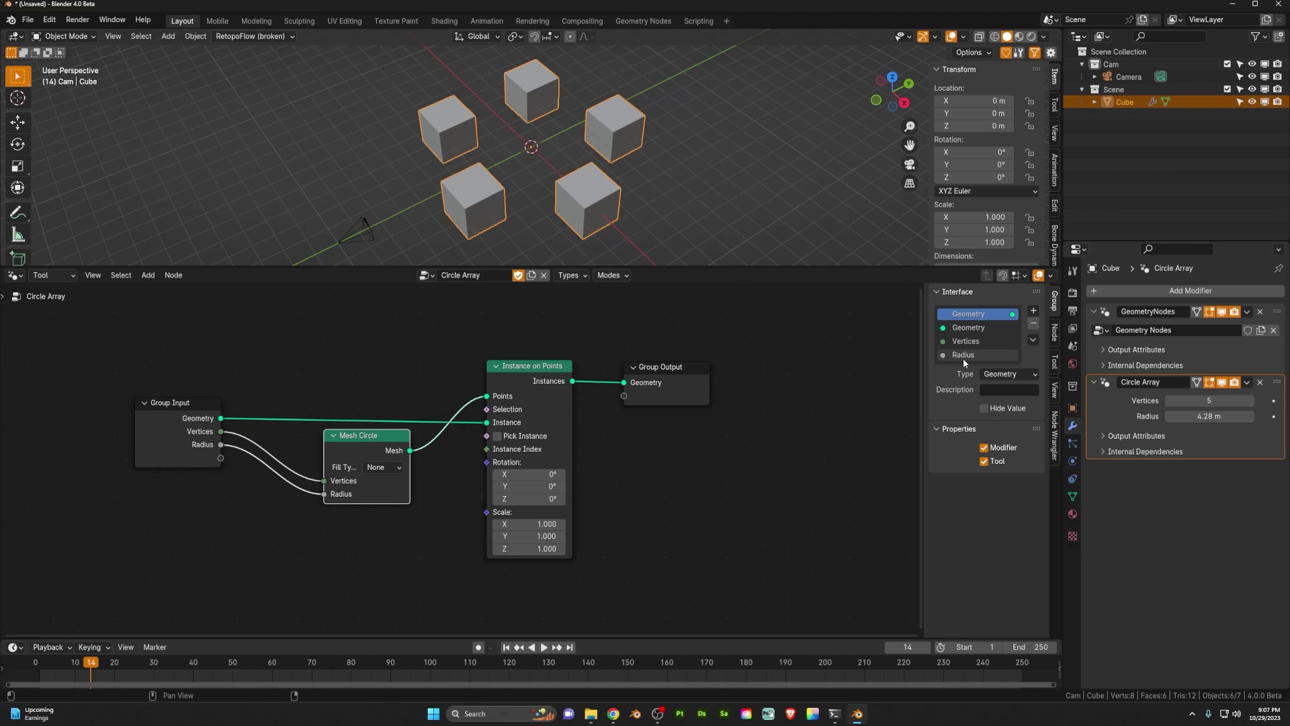
click(965, 340)
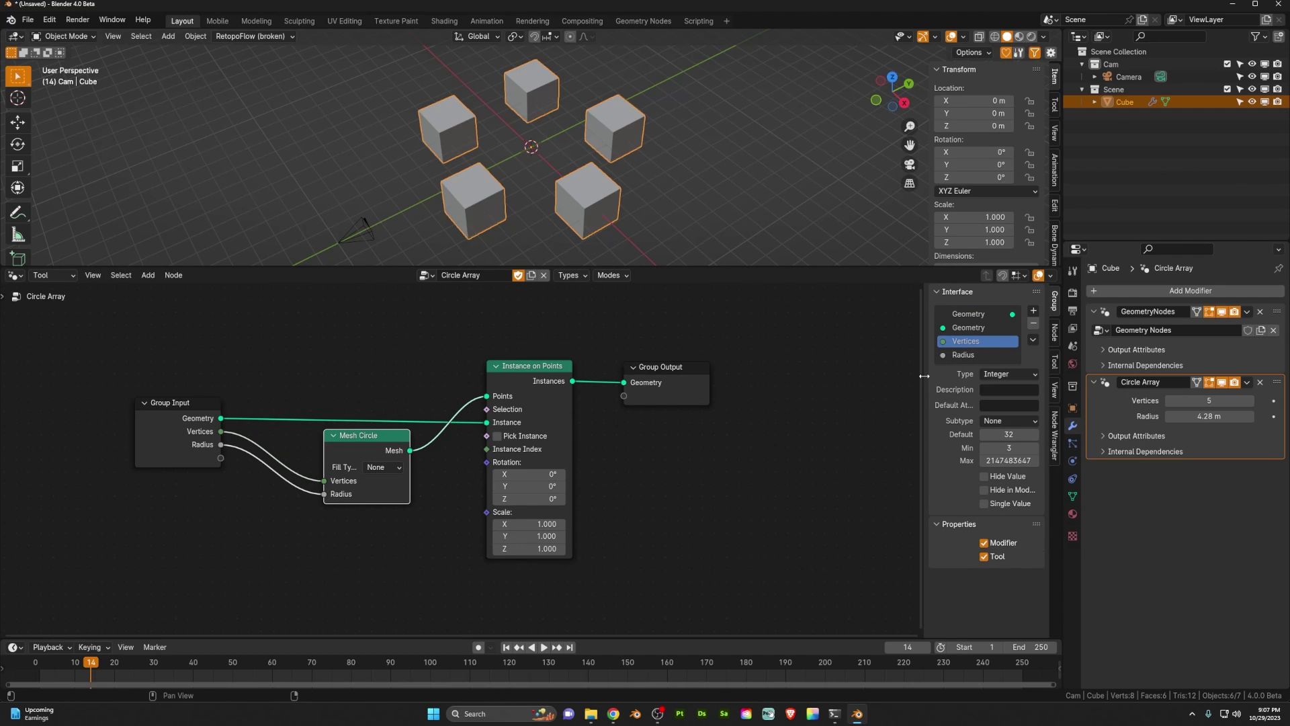
Rename the Vertices input to 'Amount' and reduce the ring radius to 3.45 m
drag(926, 376, 895, 376)
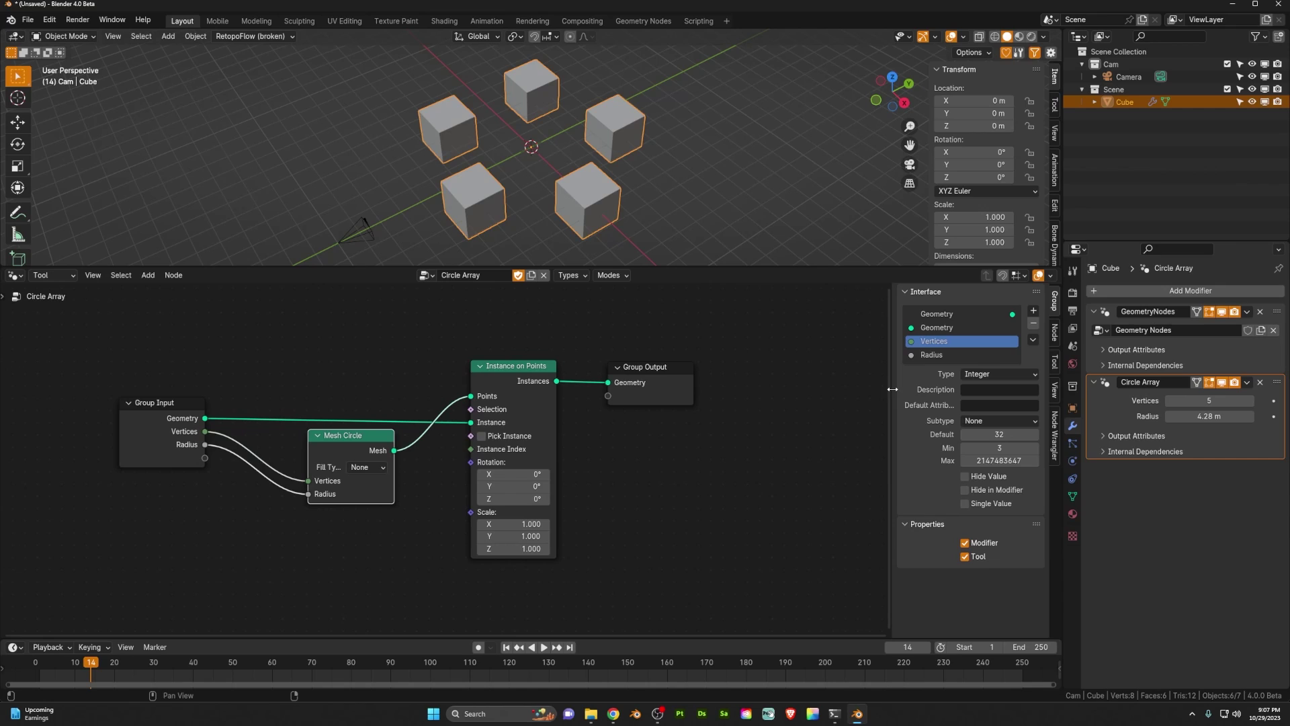
double_click(938, 343)
text(Amount)
key(Return)
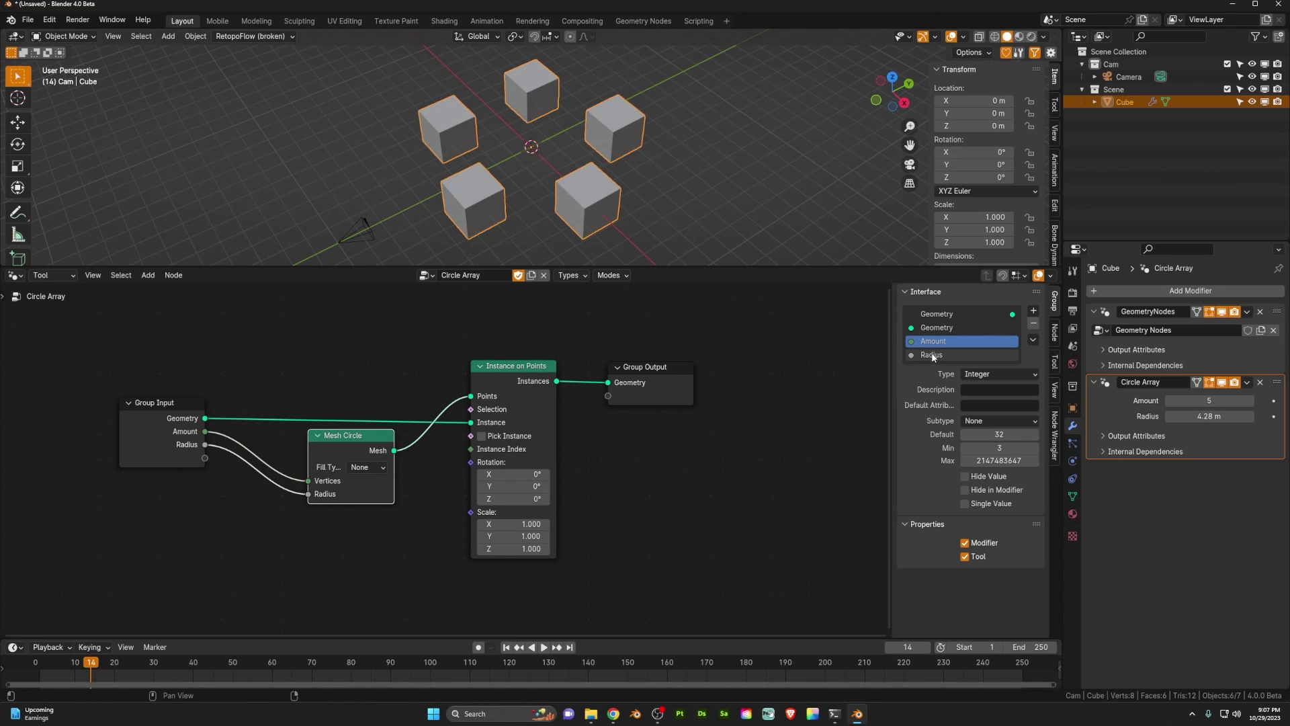
mouse_move(1210, 416)
mouse_down()
mouse_move(1180, 416)
mouse_move(1206, 416)
mouse_up()
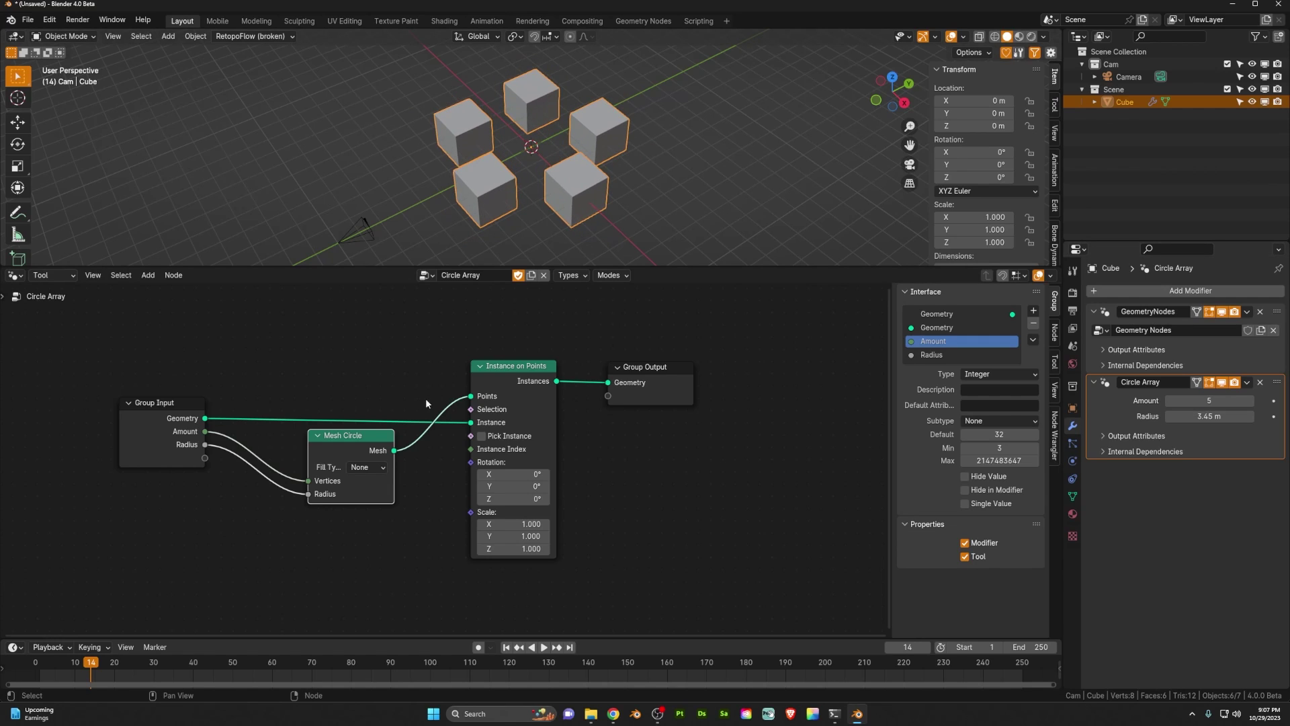
Rearrange the Mesh Circle, Instance on Points and other nodes for more room
middle_drag(373, 449, 376, 394)
mouse_move(354, 381)
mouse_down()
mouse_move(363, 329)
mouse_move(354, 365)
mouse_up()
drag(522, 329, 472, 358)
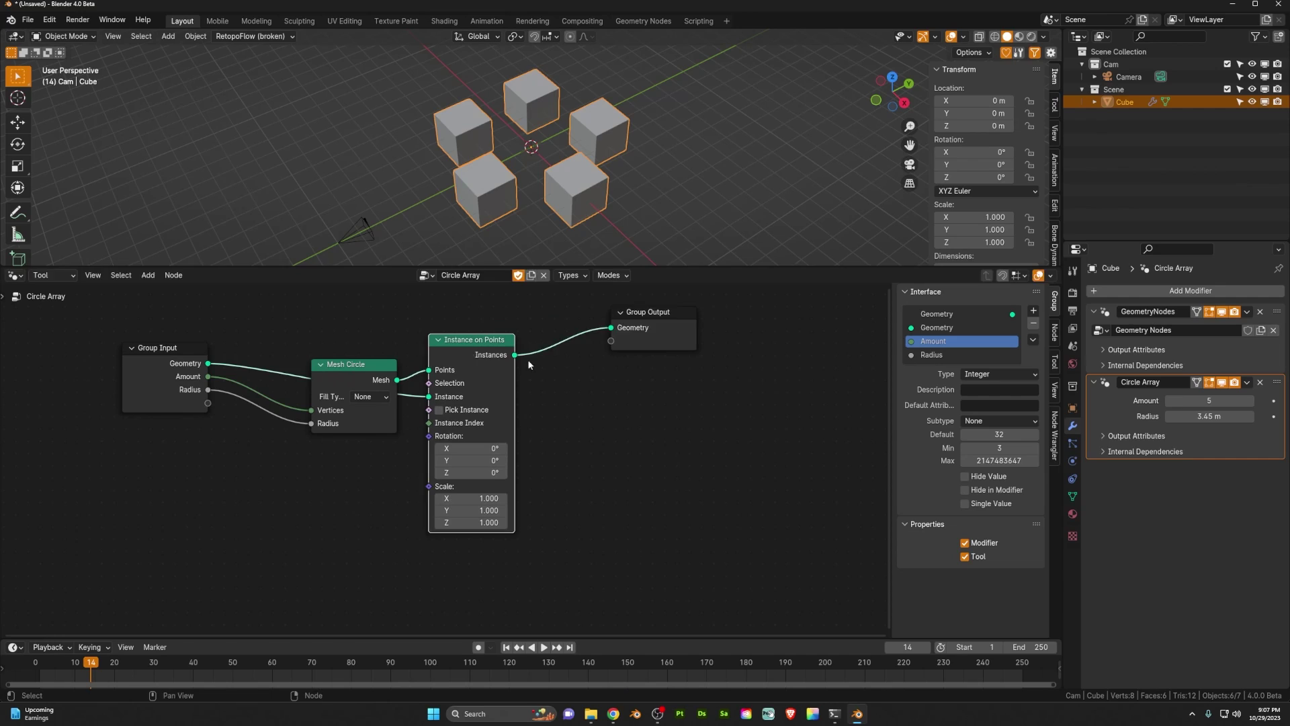
drag(644, 315, 701, 319)
drag(361, 369, 360, 347)
middle_drag(302, 434, 323, 420)
Add an Align Euler to Vector node below Instance on Points
click(278, 449)
key(shift+a)
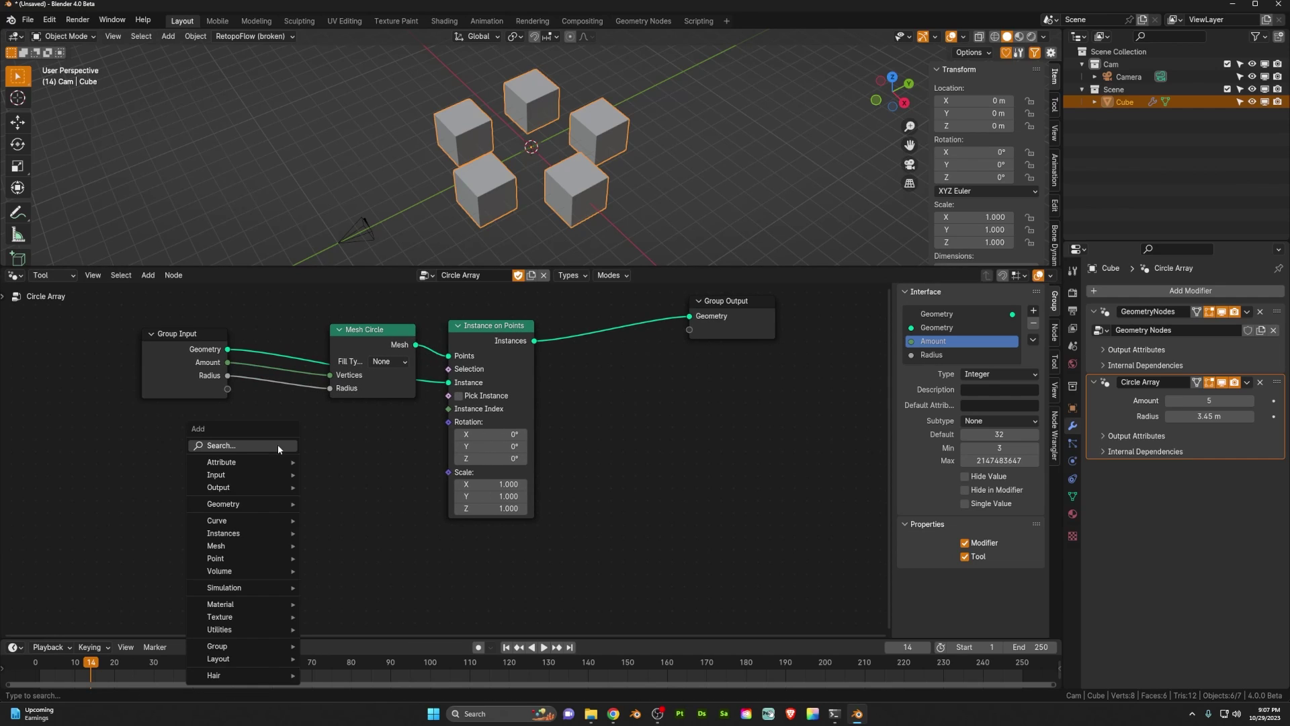
text(align)
key(Return)
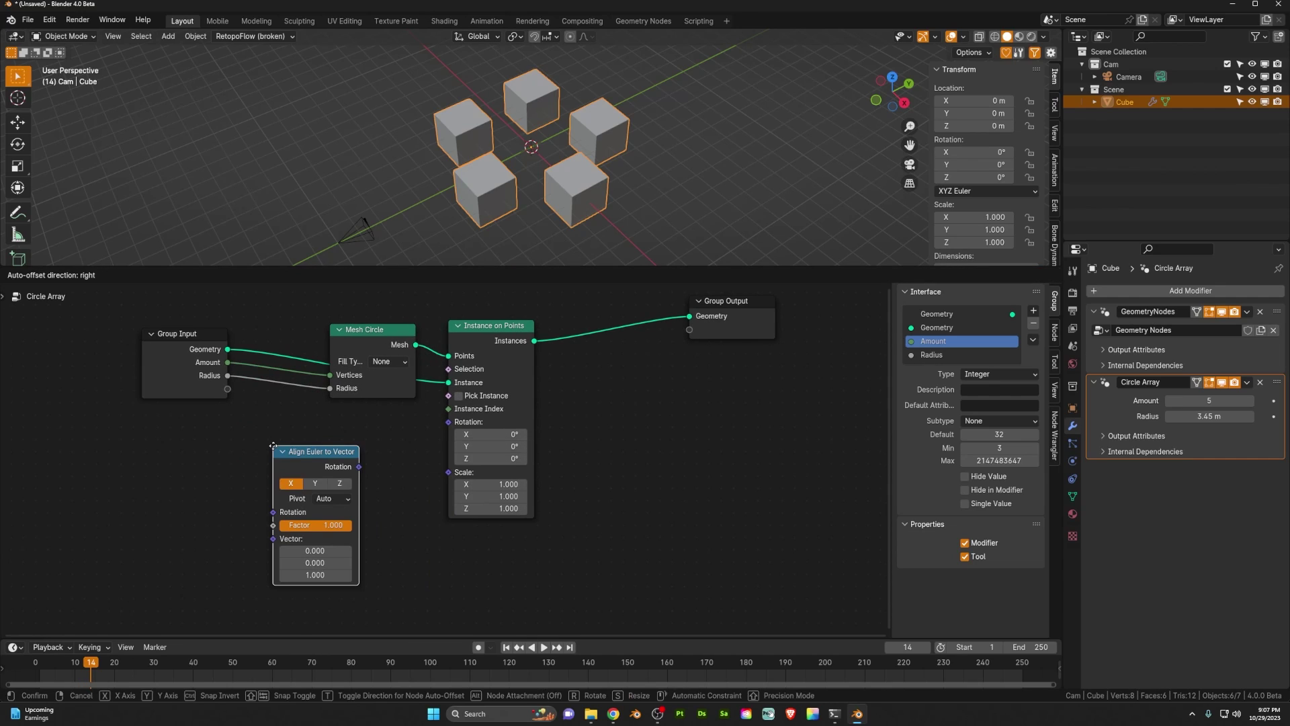
click(300, 424)
drag(308, 431, 336, 430)
click(226, 444)
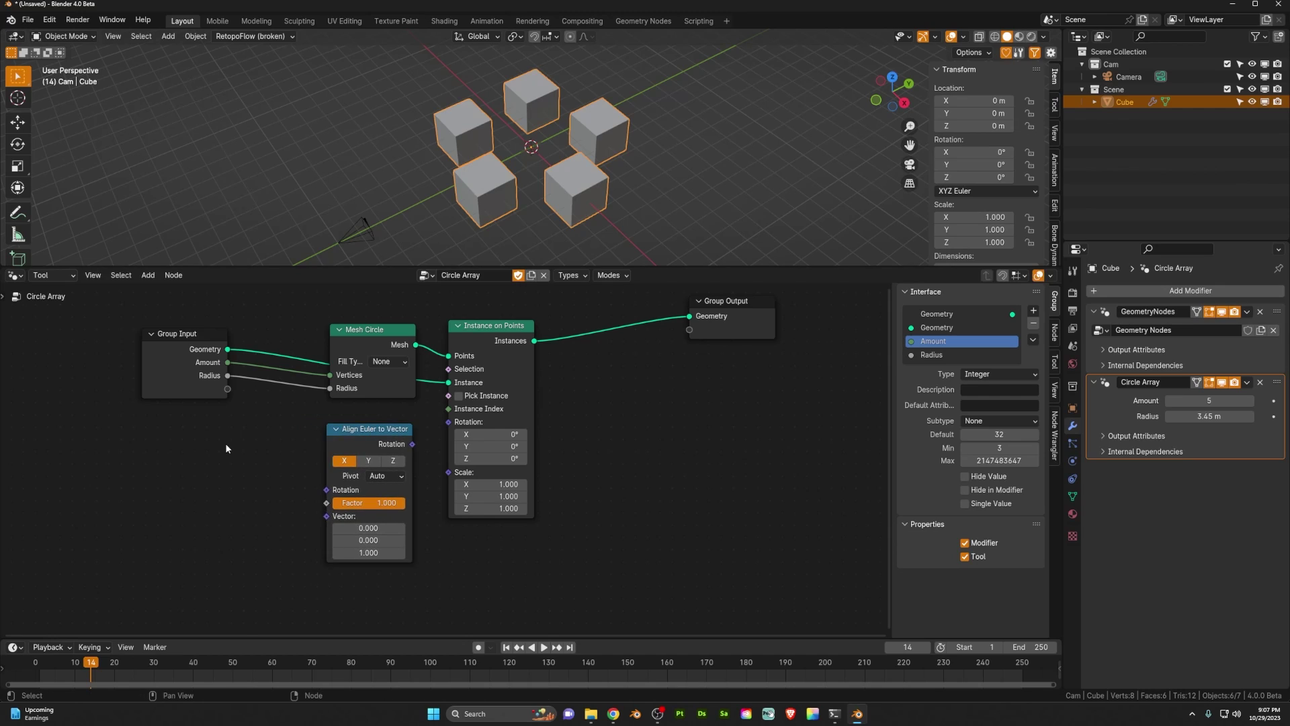
Add a Normal node feeding the aligner's Vector, and drive instance Rotation with its output
key(shift+a)
click(226, 445)
text(normal)
key(Return)
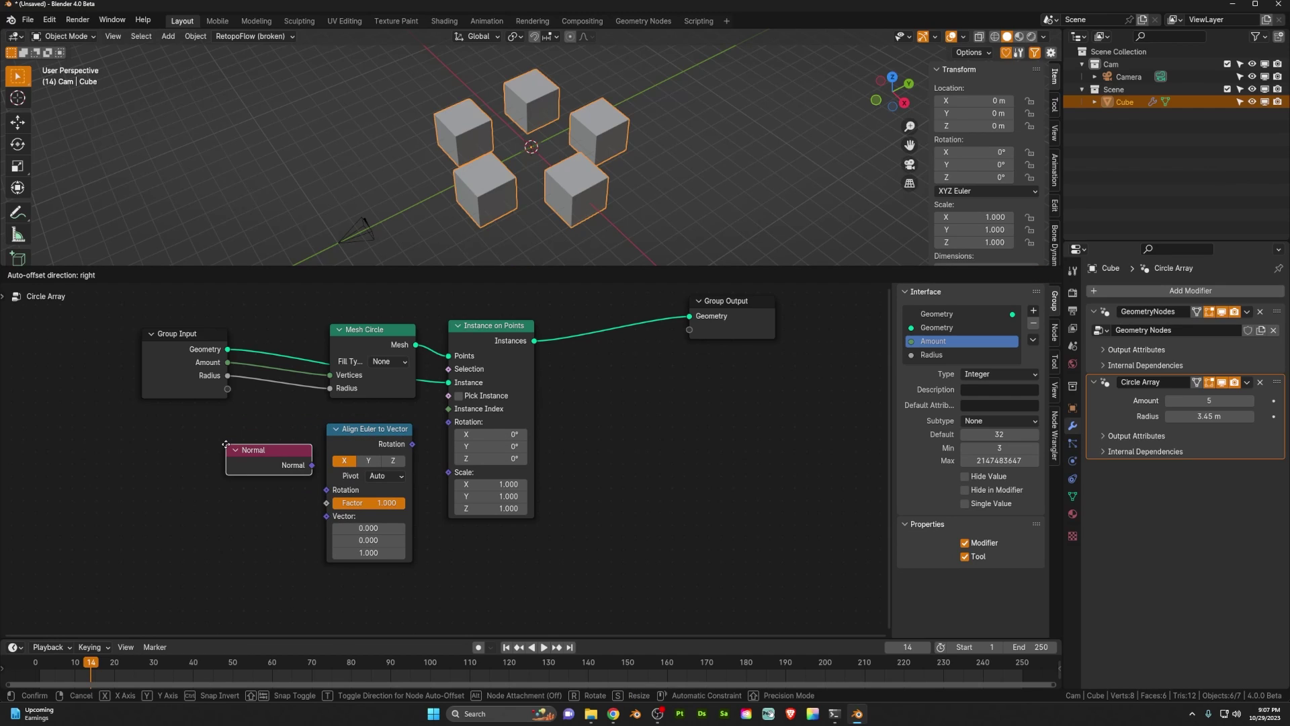
click(142, 446)
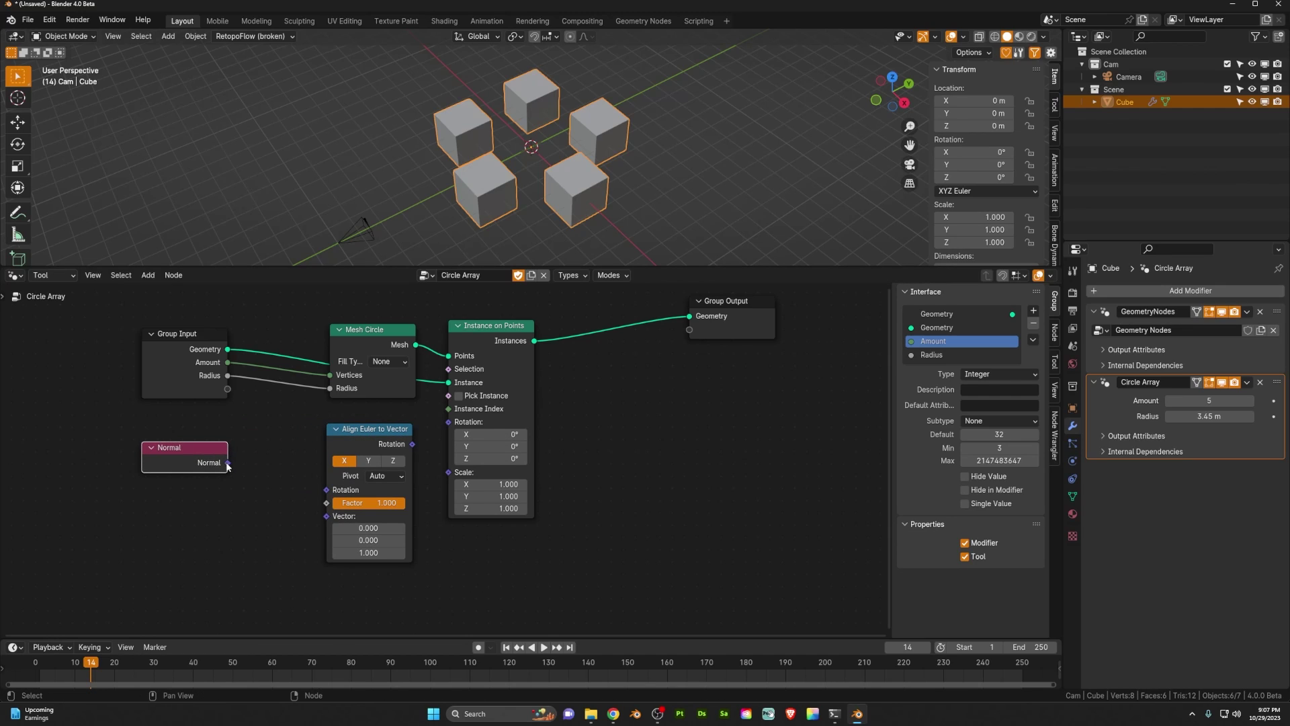
drag(228, 462, 326, 516)
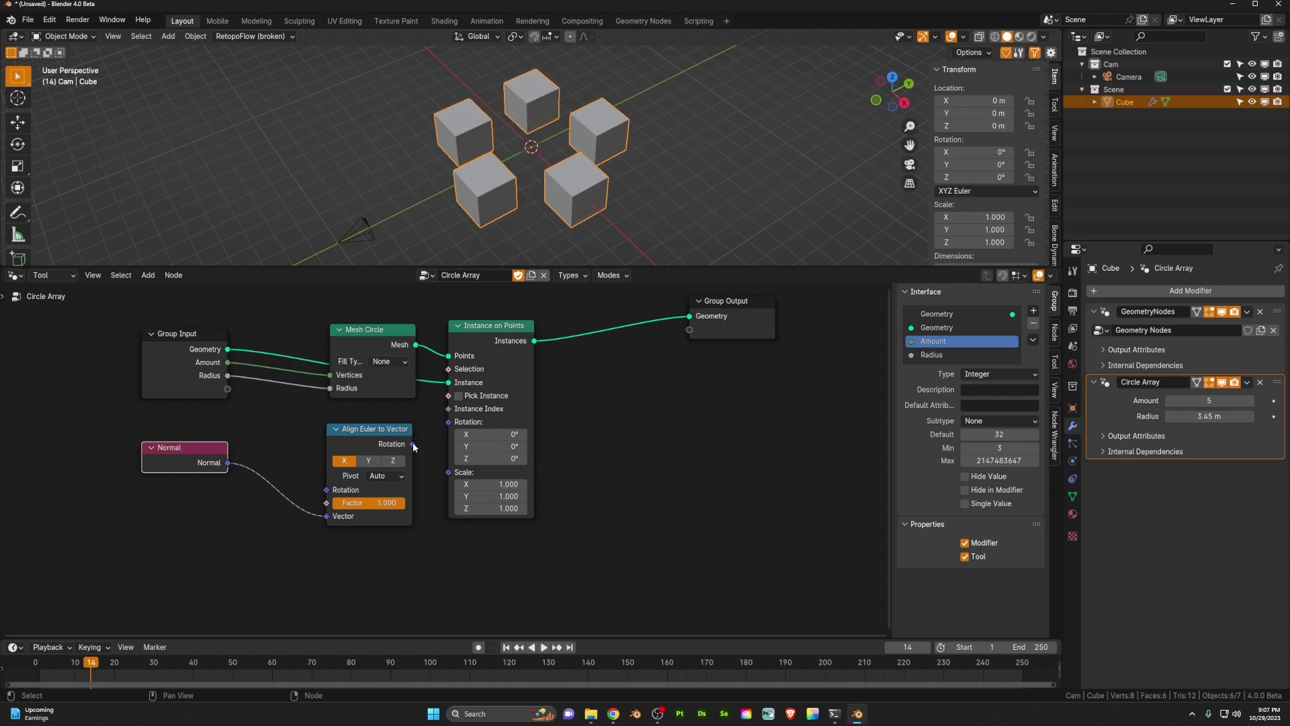
drag(412, 444, 449, 423)
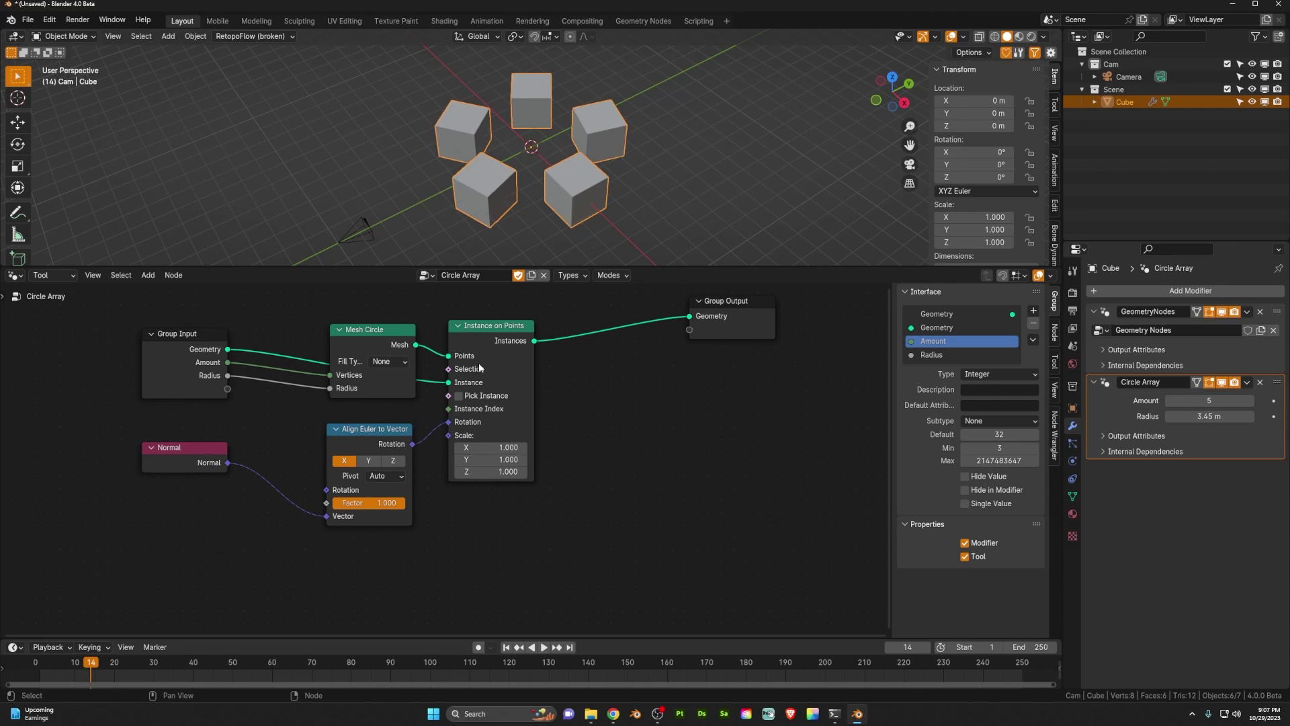
Raise the ring to 9 cubes and expose the aligner's Factor as a group input
drag(1193, 401, 1229, 416)
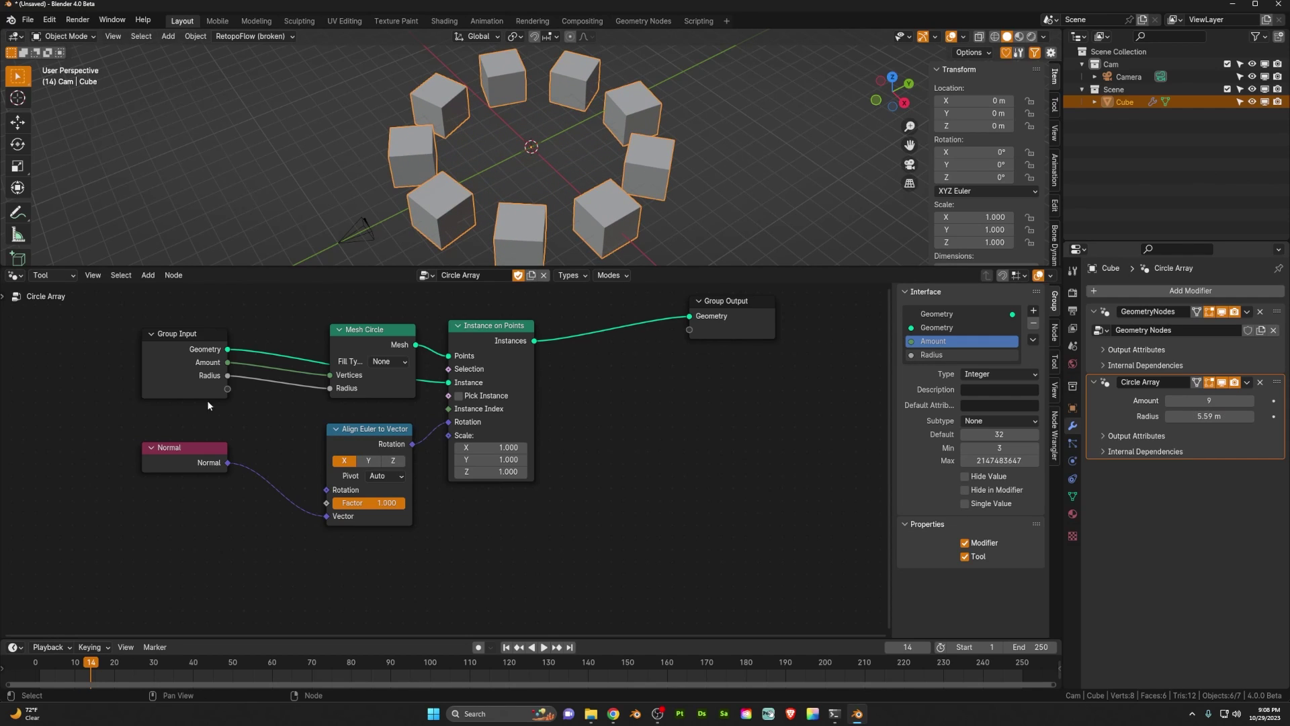
drag(181, 447, 247, 498)
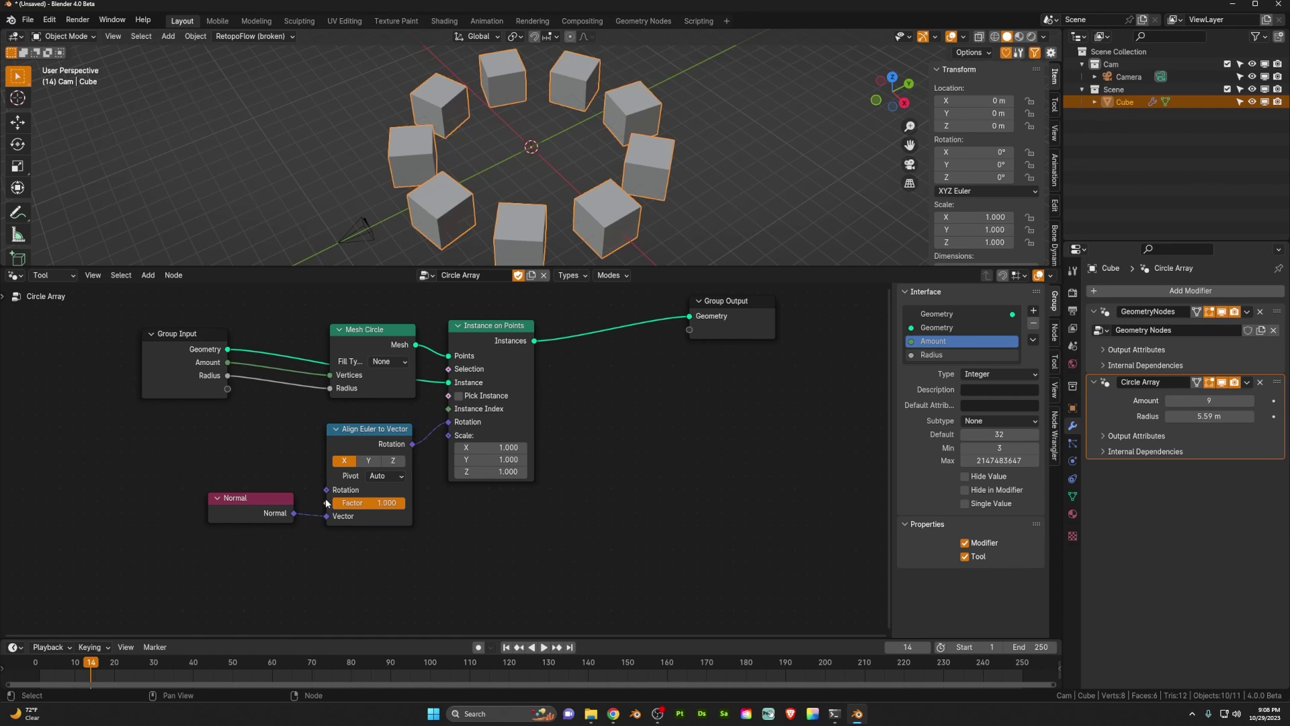
drag(327, 503, 228, 402)
Rename the Factor input to 'Align Rotation' and test it, leaving it at 1.000
click(934, 369)
double_click(933, 369)
text(Al)
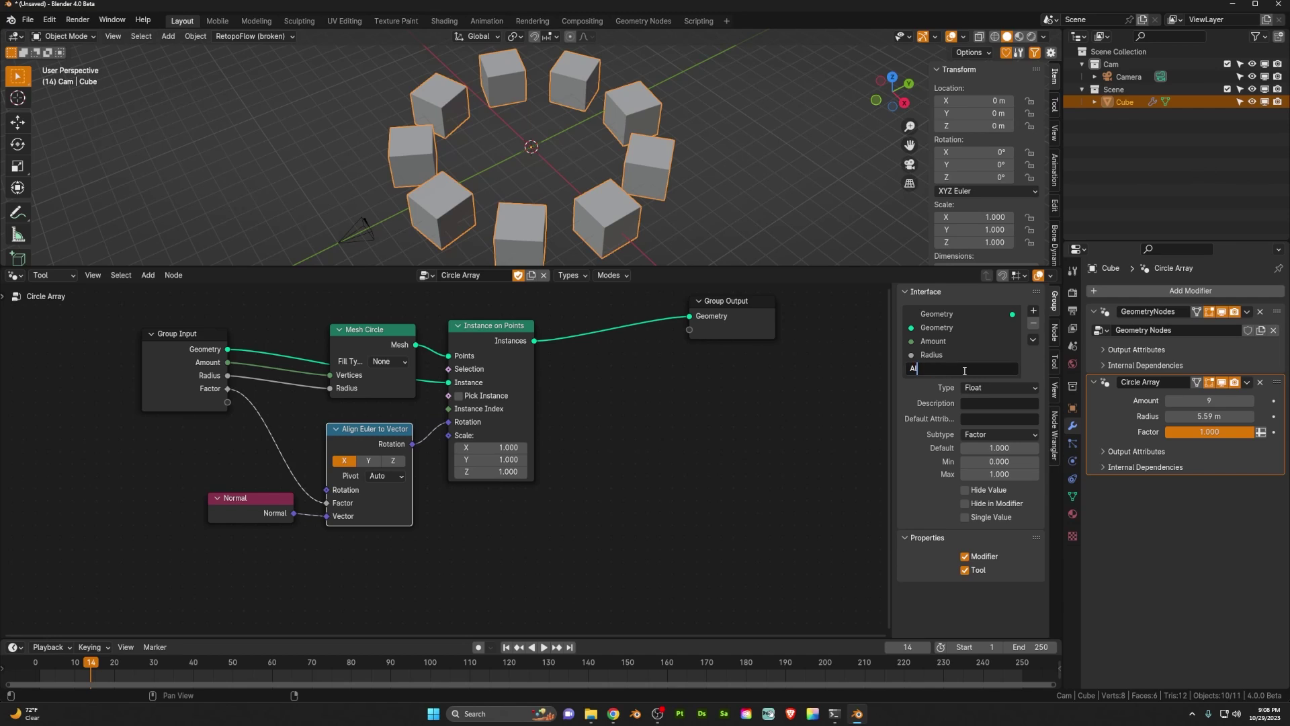
text(ign Rotation)
key(Return)
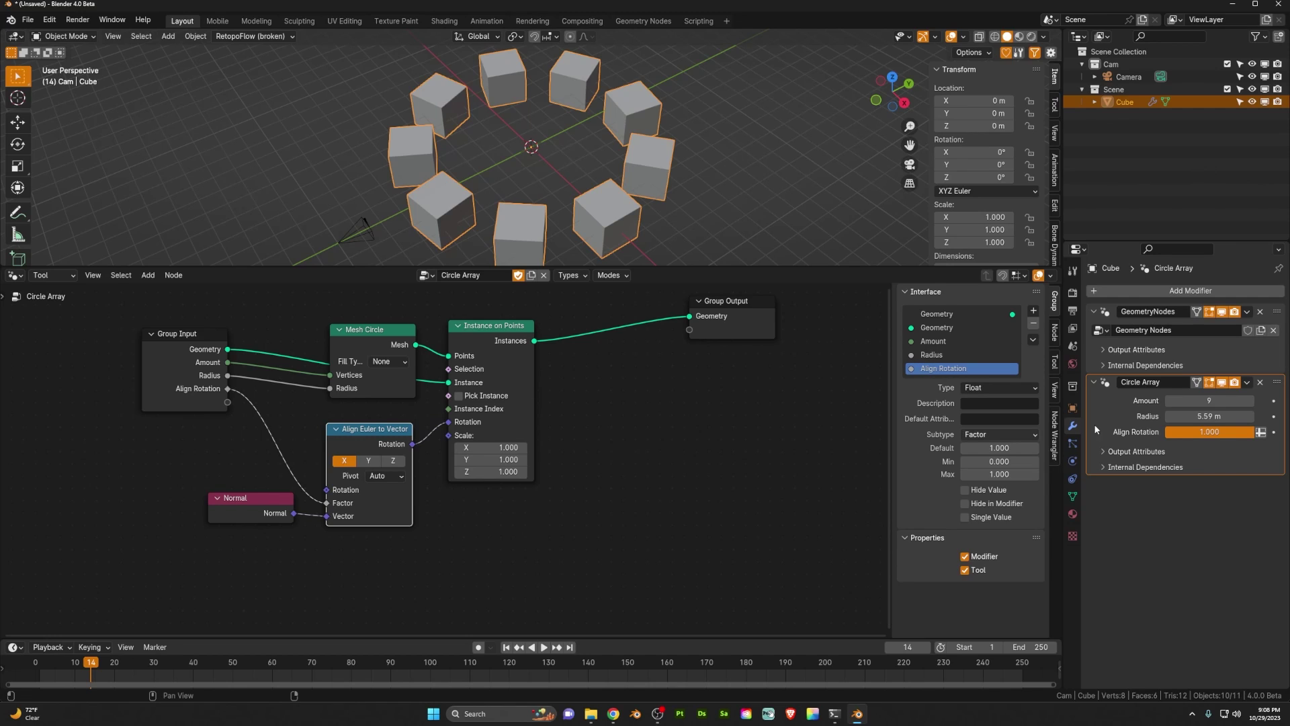
mouse_move(1228, 432)
mouse_down()
mouse_move(1183, 432)
mouse_move(1254, 432)
mouse_up()
mouse_move(528, 187)
middle_down()
mouse_move(459, 166)
mouse_move(516, 189)
middle_up()
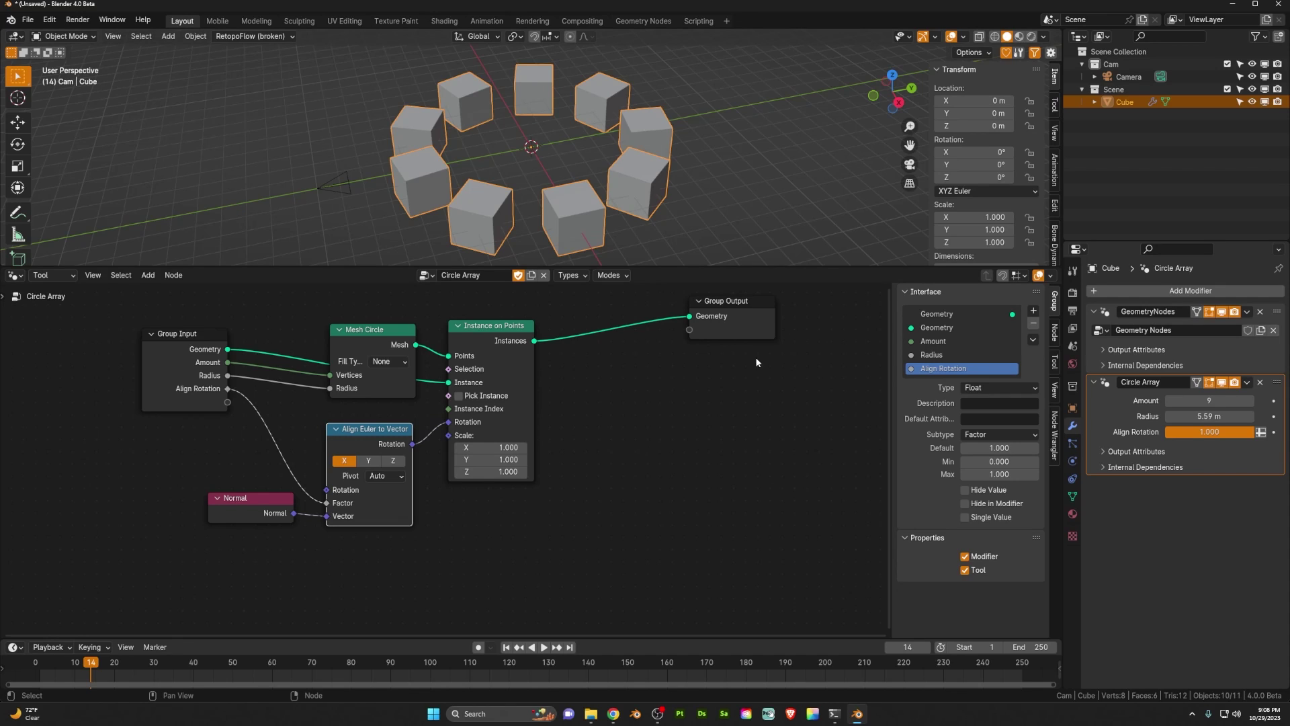
Move Group Output and spread the nodes out for more room
middle_drag(734, 337, 633, 366)
drag(633, 366, 673, 366)
middle_drag(445, 441, 465, 427)
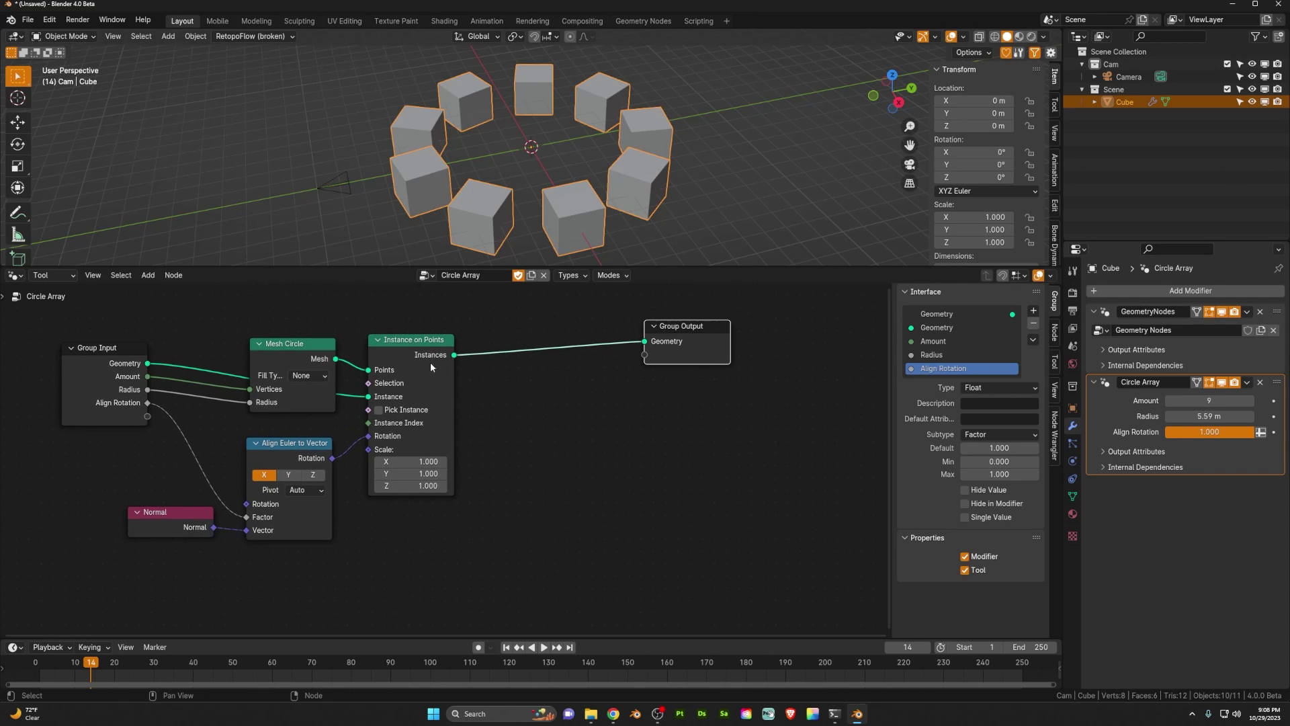
drag(430, 362, 500, 361)
Add a Math Add node below Instance on Points, shifting nodes to make room
key(shift+a)
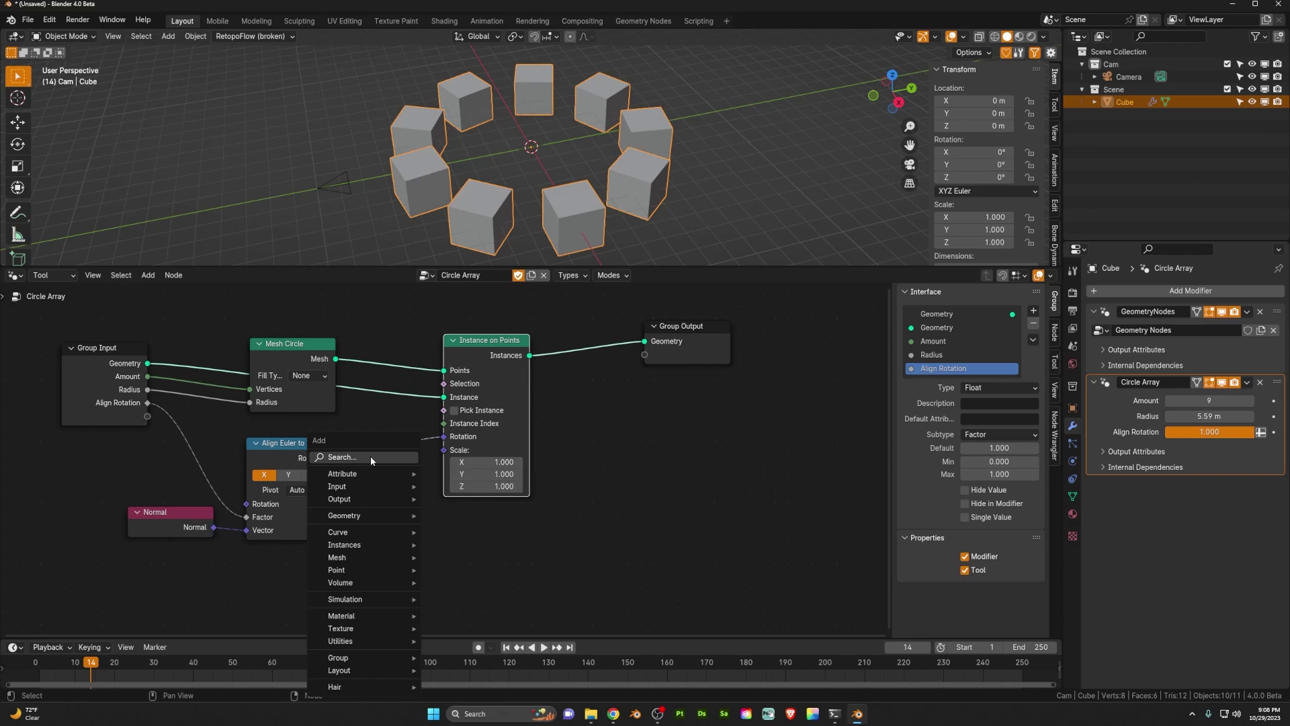
mouse_move(397, 473)
drag(512, 342, 545, 339)
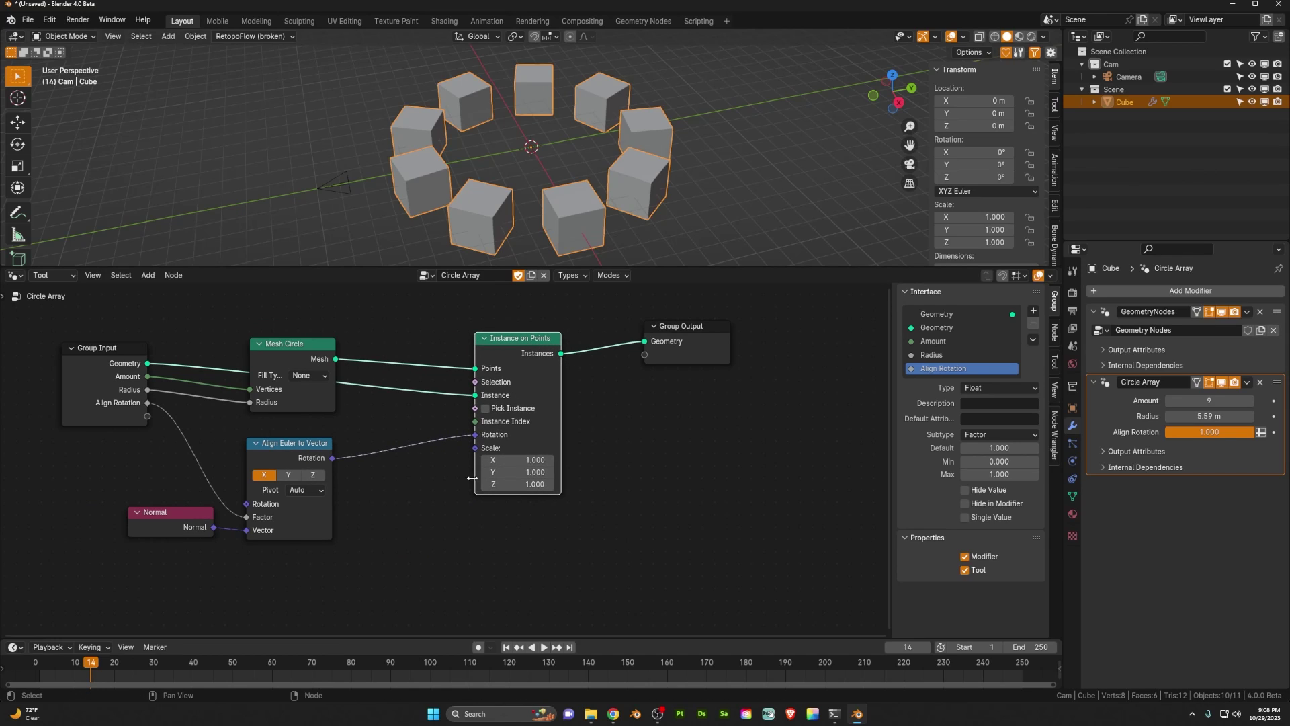
click(422, 504)
key(shift+a)
click(411, 457)
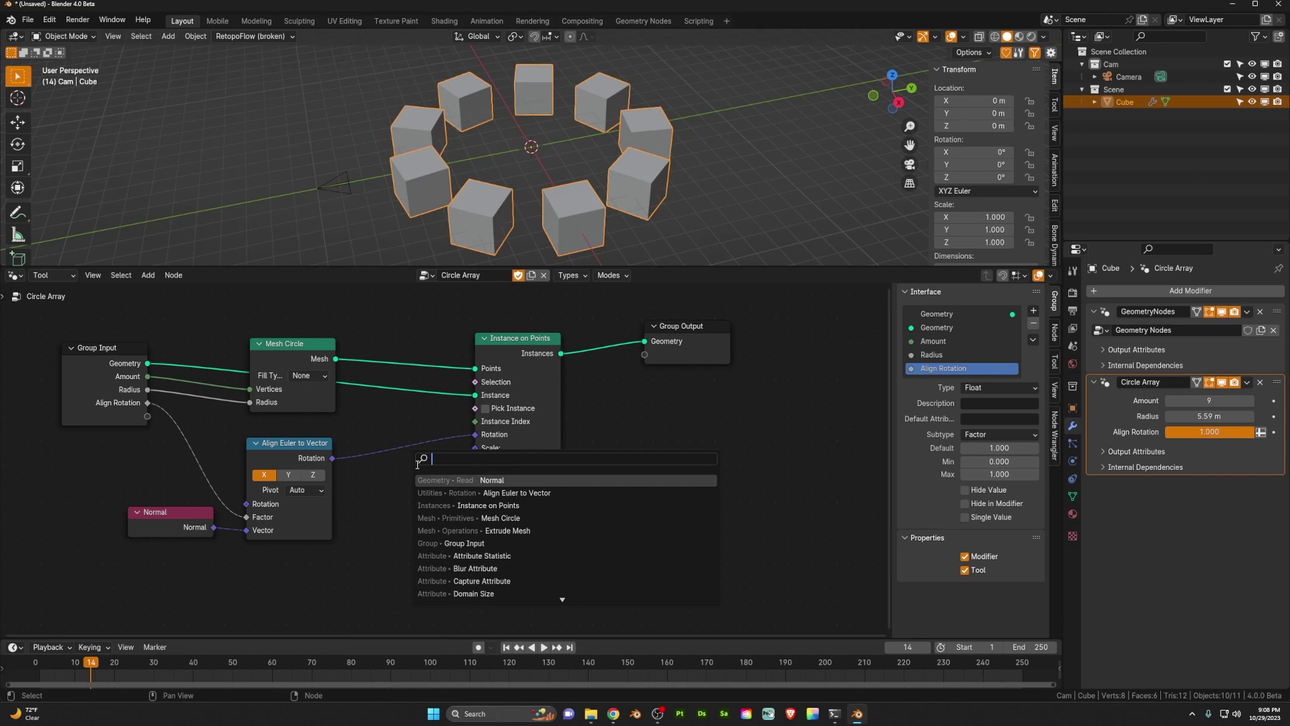
text(math)
key(Return)
click(404, 479)
drag(494, 397, 514, 395)
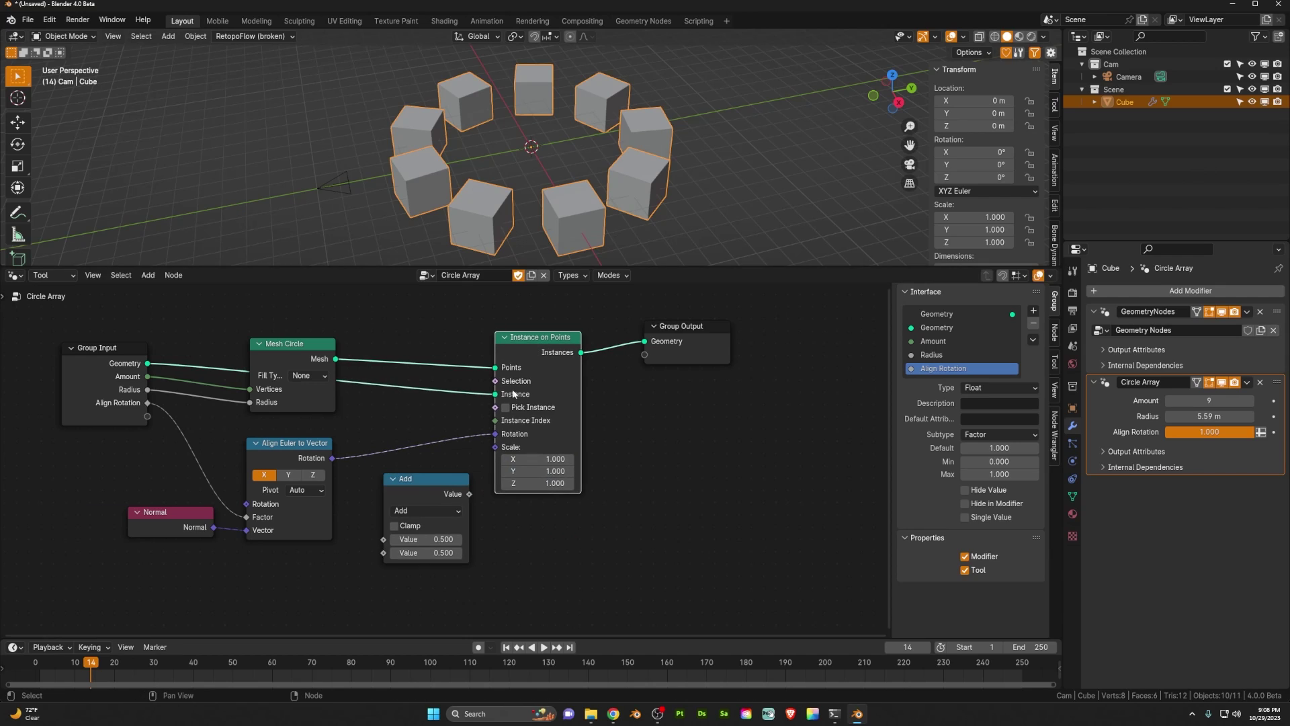
drag(433, 479, 432, 469)
Set both Add values to 0 and connect its result to the instance Scale
click(438, 527)
text(0)
key(Tab)
text(0)
key(Return)
drag(470, 482, 495, 447)
drag(545, 353, 562, 355)
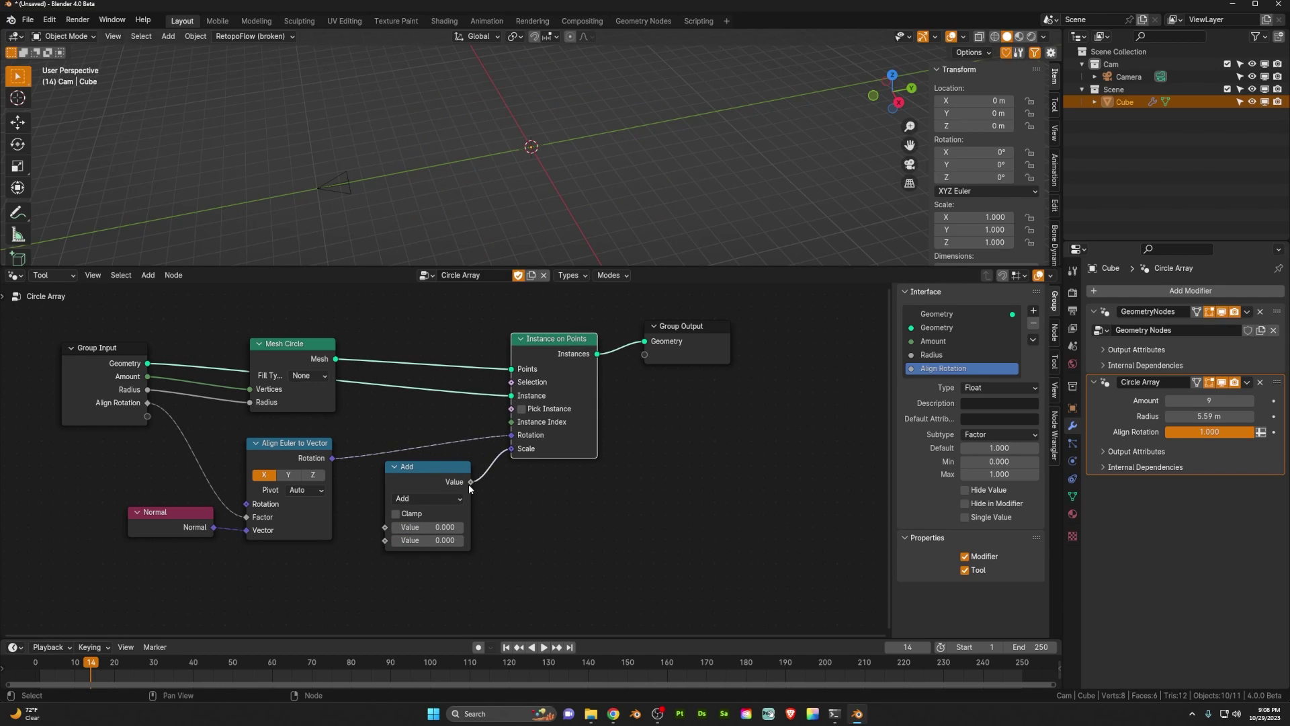
drag(431, 484, 446, 478)
Expose the Add's second value (1) as a 'Scale' input, then set Scale 0.580 and Amount 16
click(455, 532)
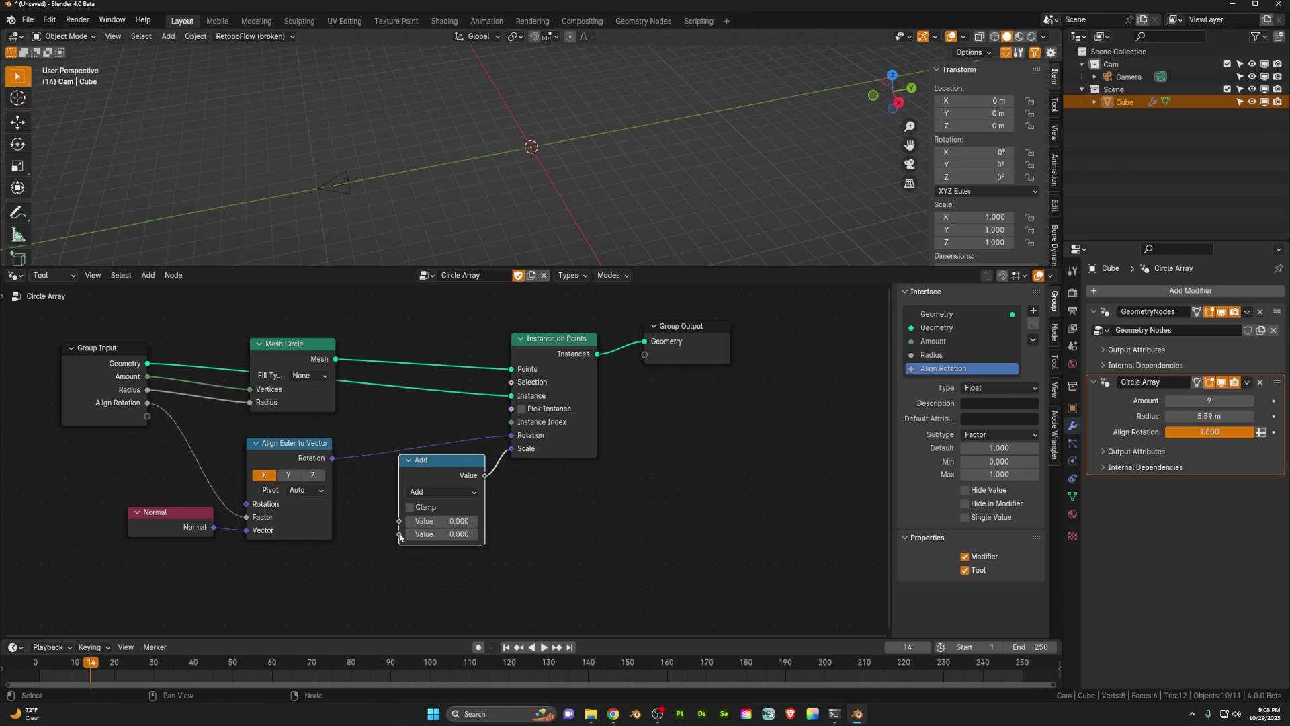
text(1)
key(Return)
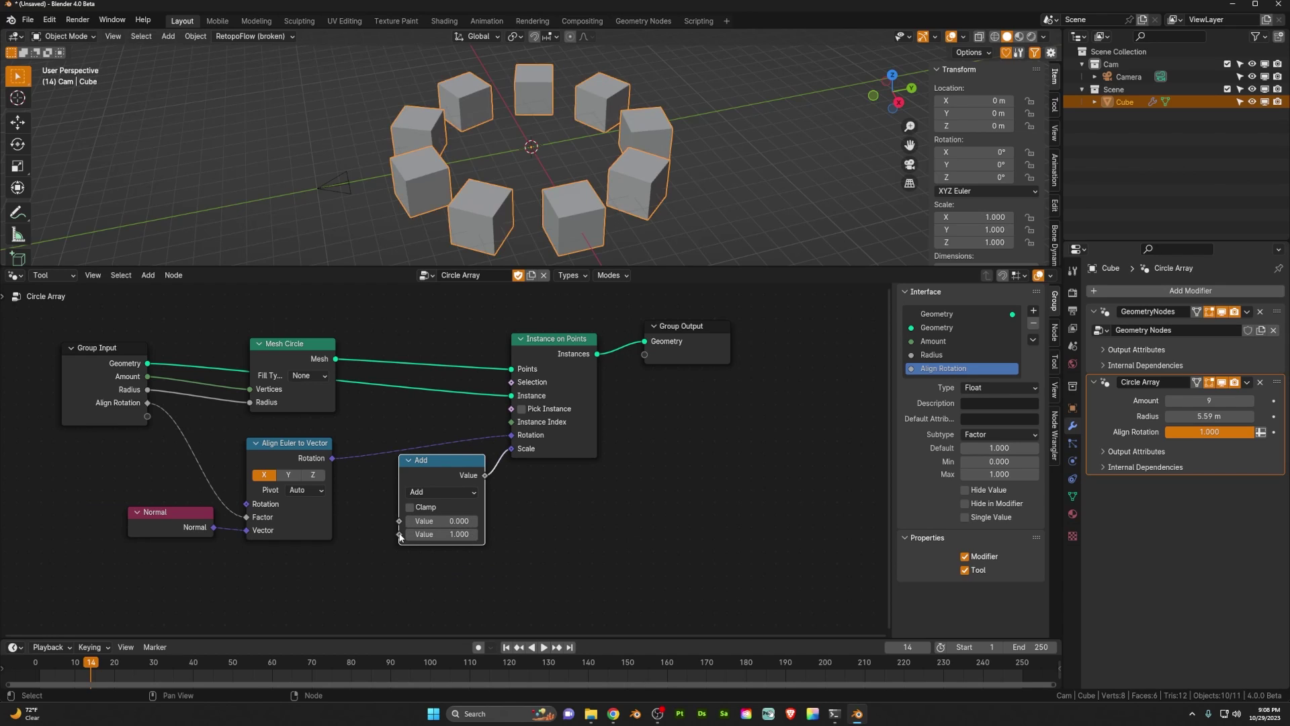
drag(400, 534, 147, 416)
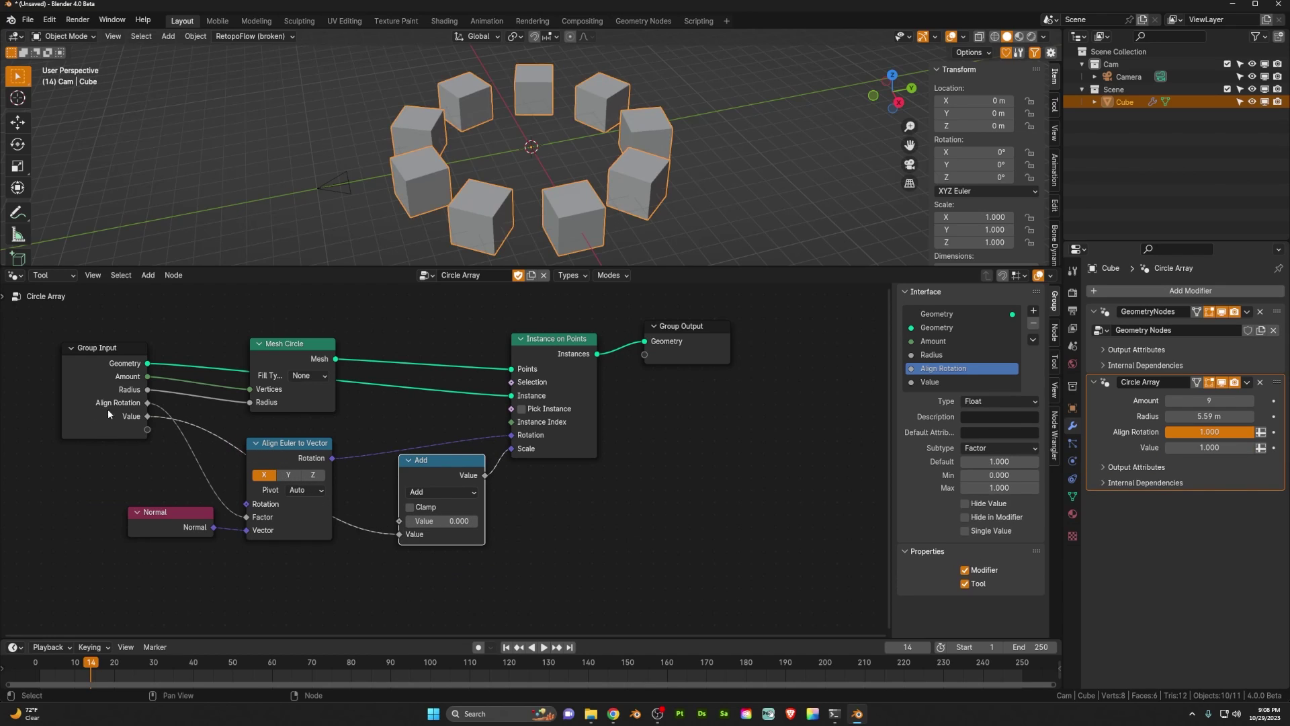
double_click(930, 381)
text(Scale)
key(Return)
mouse_move(1209, 448)
mouse_down()
mouse_move(1170, 447)
mouse_move(1203, 447)
mouse_move(1186, 447)
mouse_up()
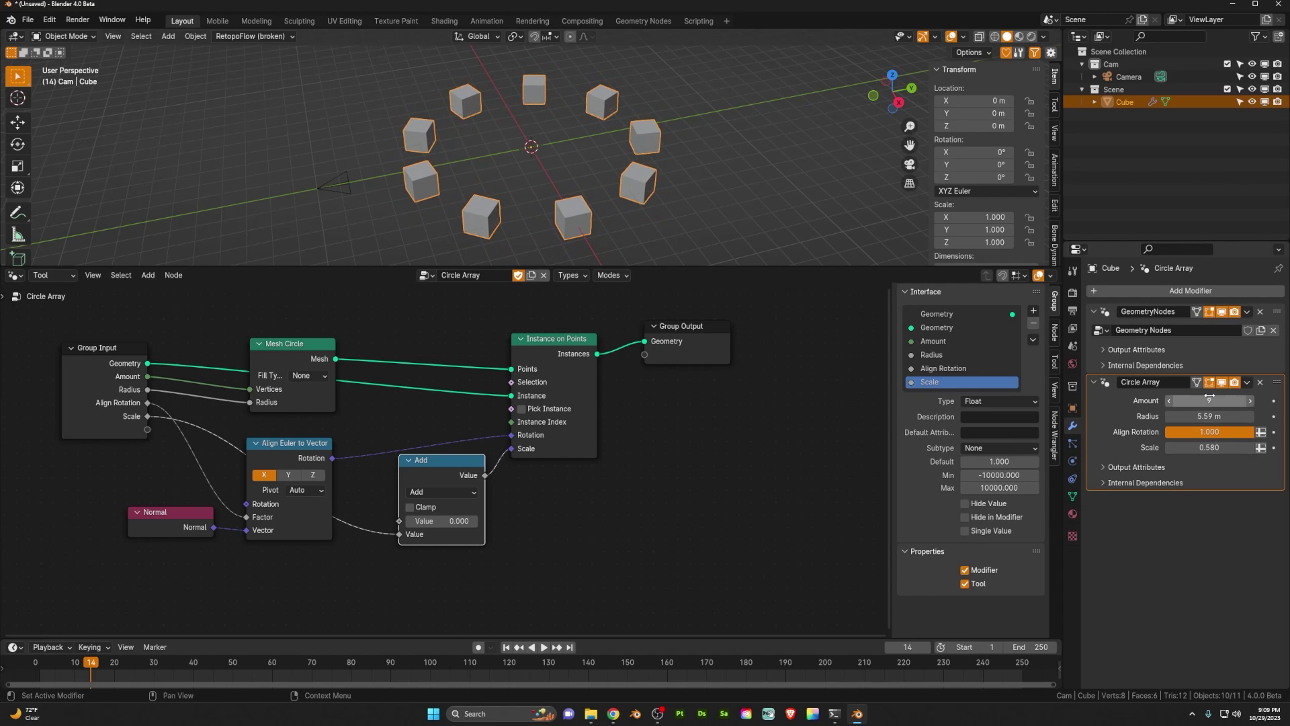
drag(1210, 400, 1230, 400)
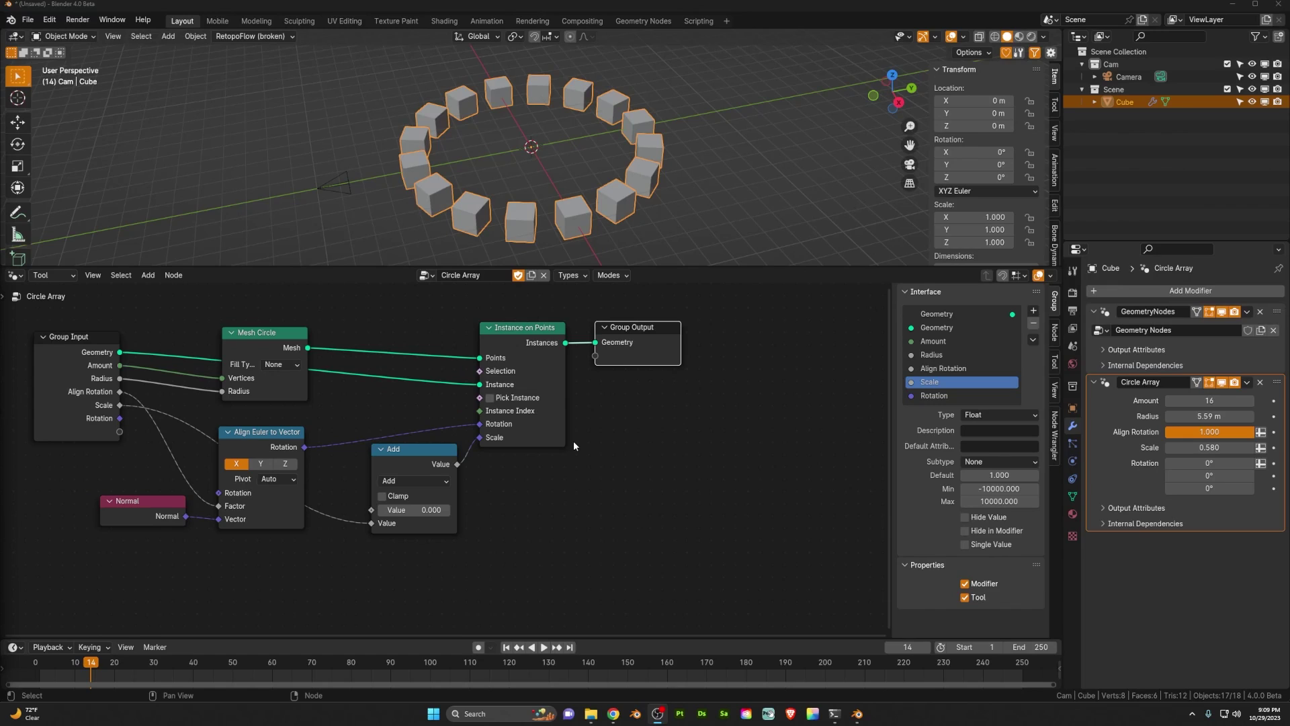
Delete the extra GeometryNodes modifier and check Circle Array is listed under Add Modifier
click(1261, 313)
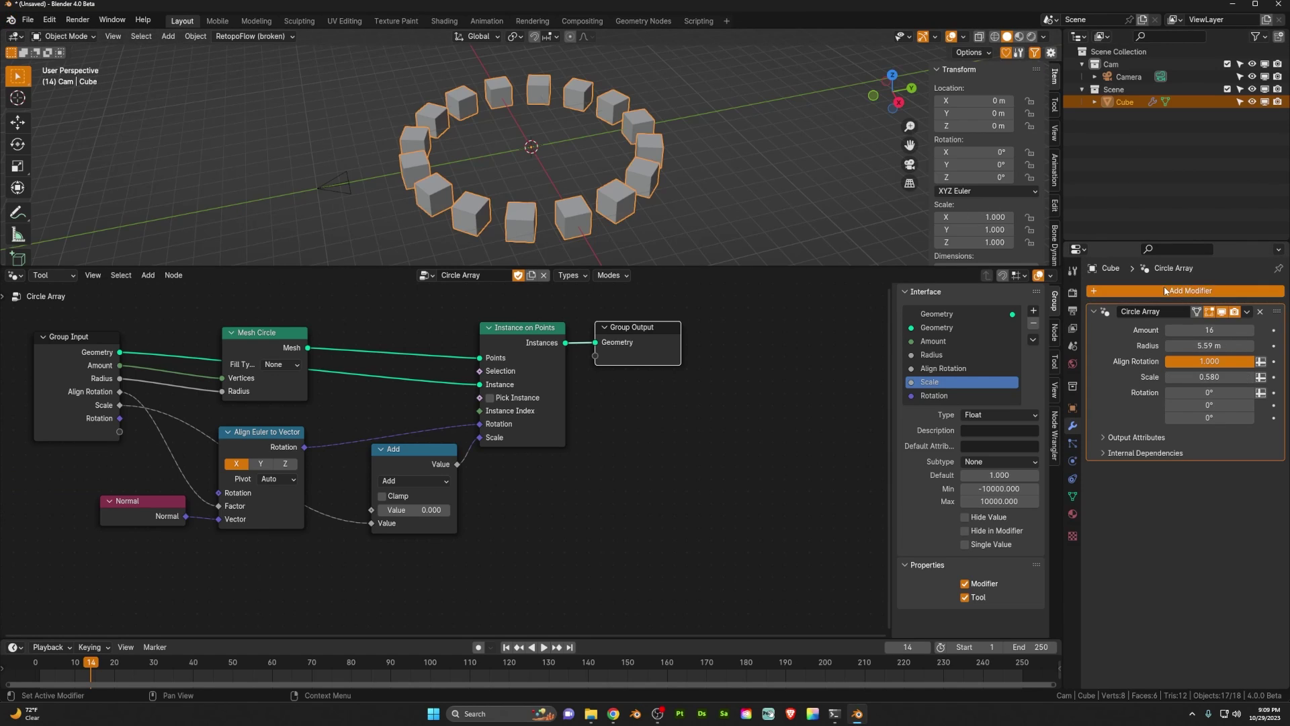
click(1113, 292)
mouse_move(1079, 297)
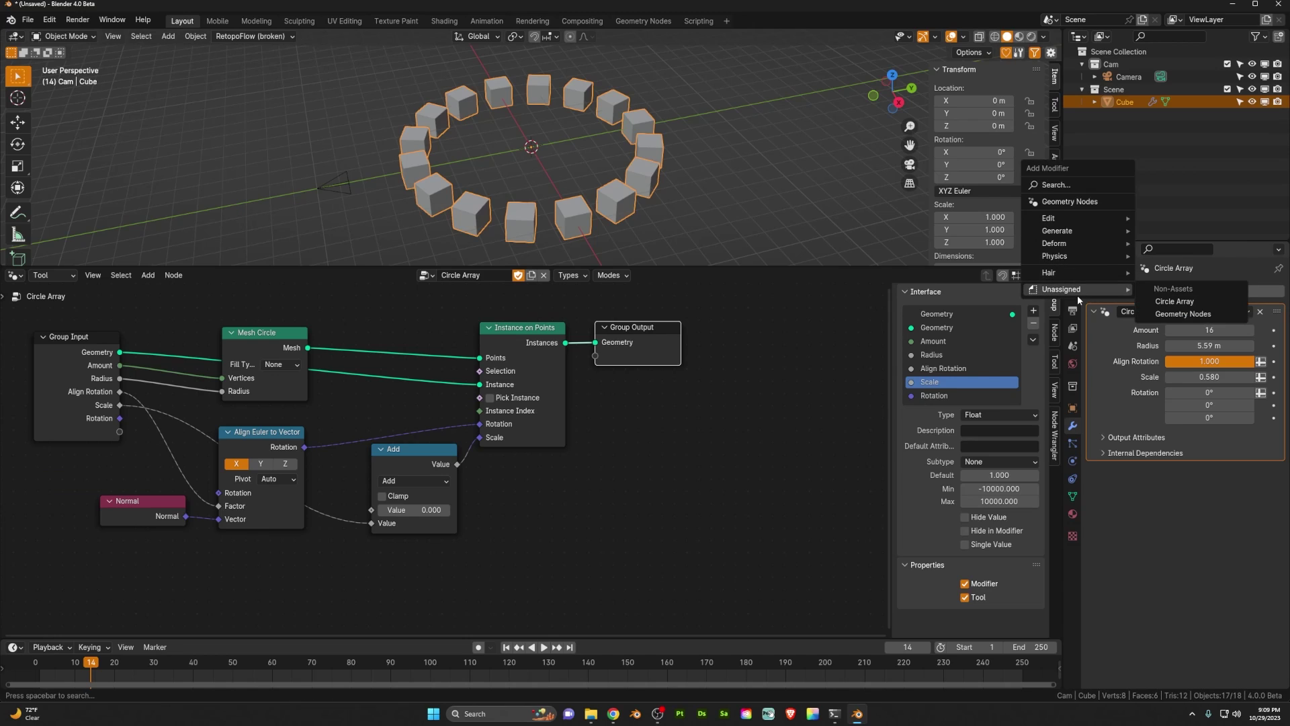
click(49, 20)
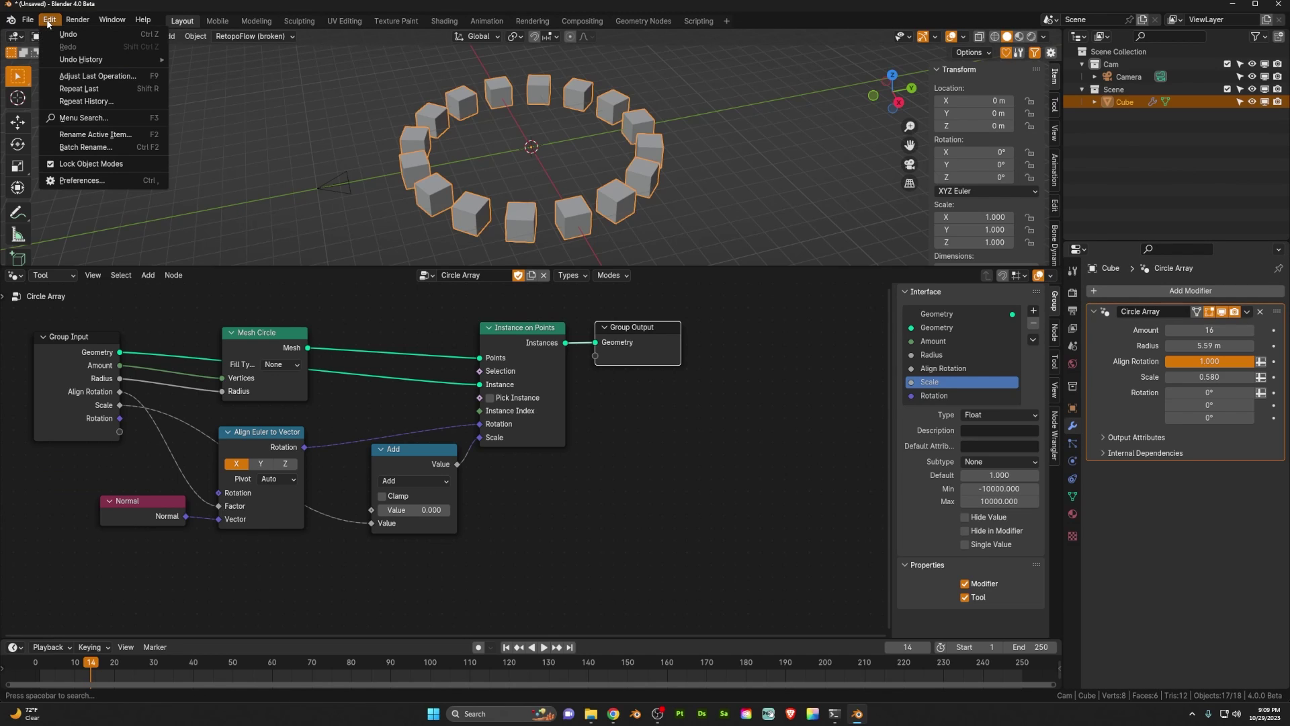
click(98, 180)
click(40, 239)
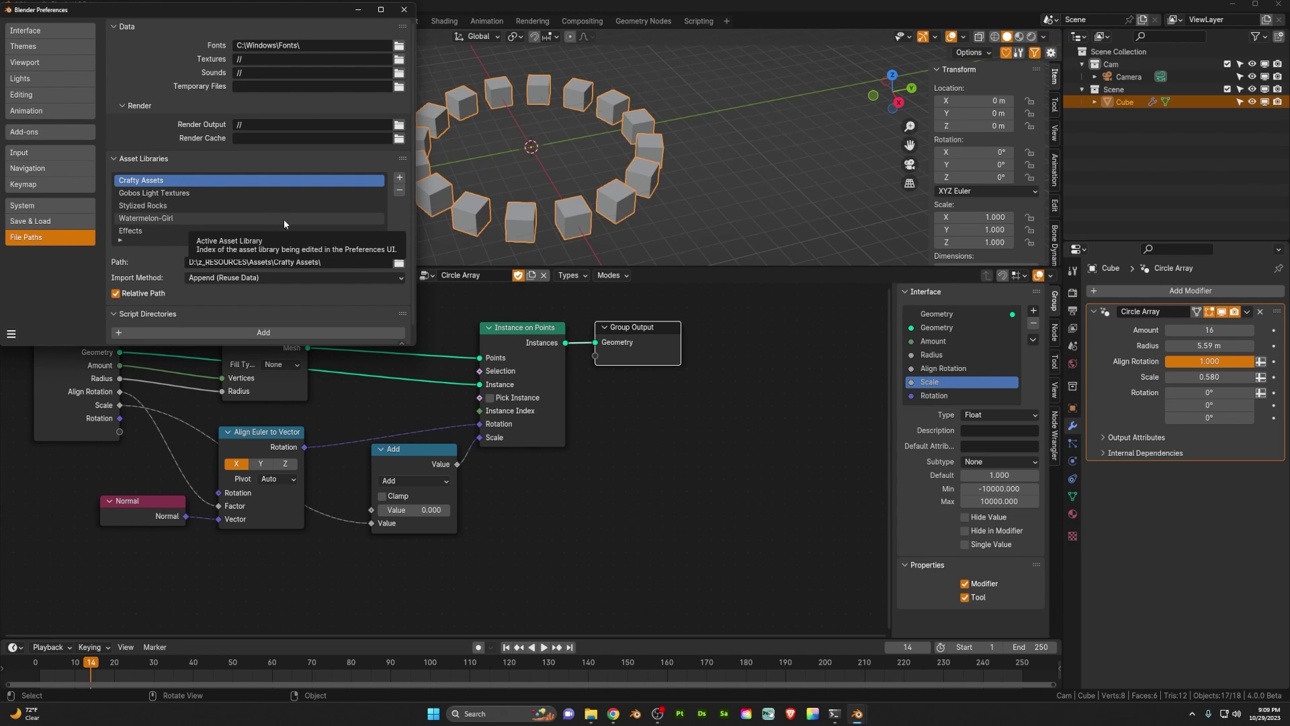
click(404, 9)
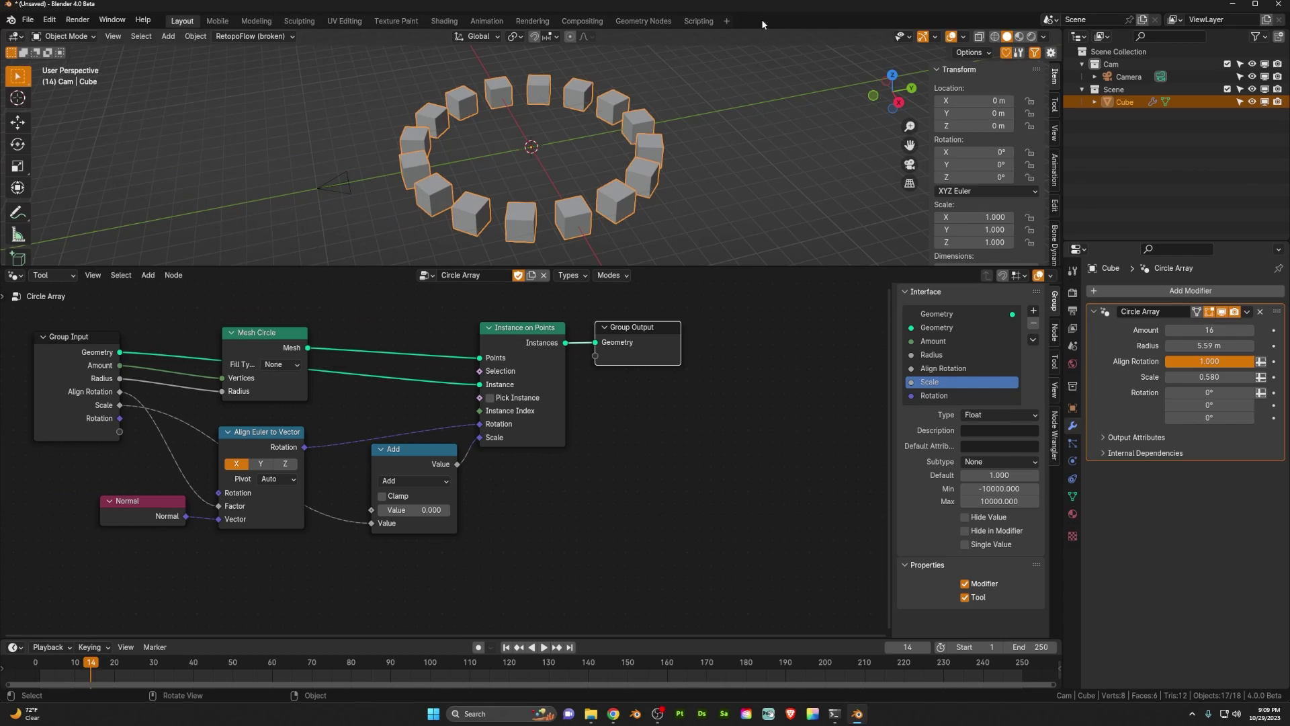